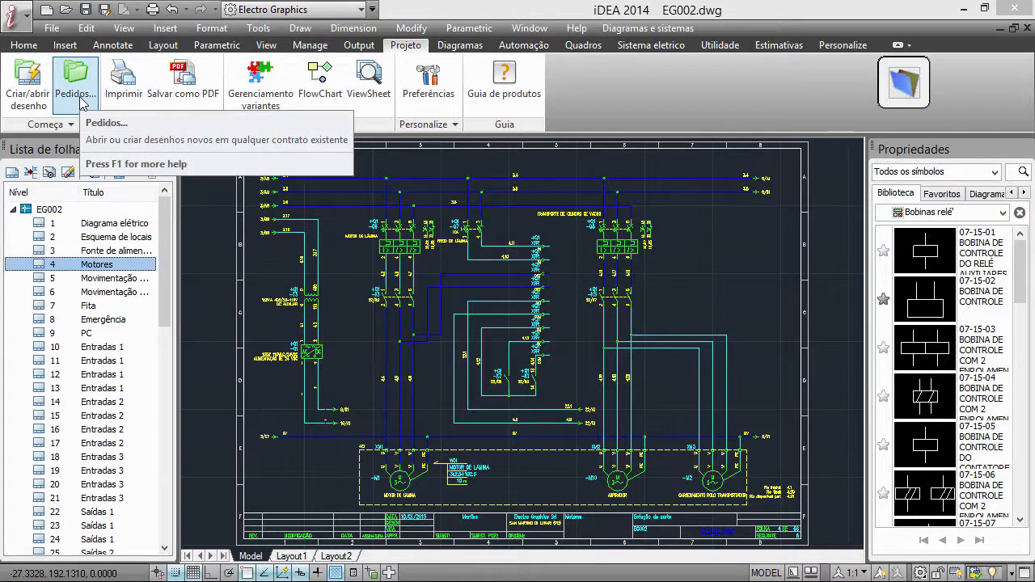
{"action": "left_click", "coordinate": [460, 45]}
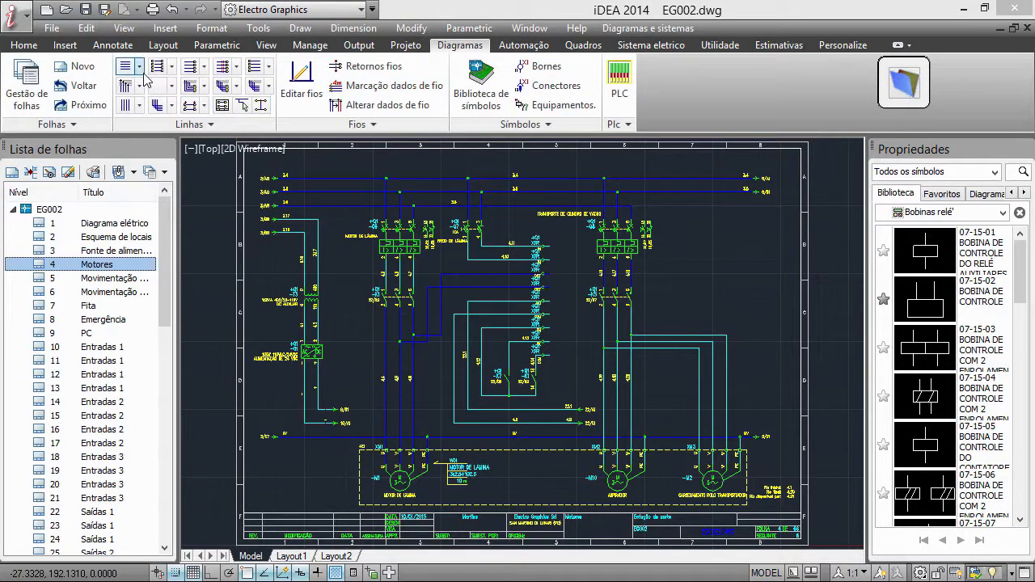
{"action": "left_click", "coordinate": [530, 45]}
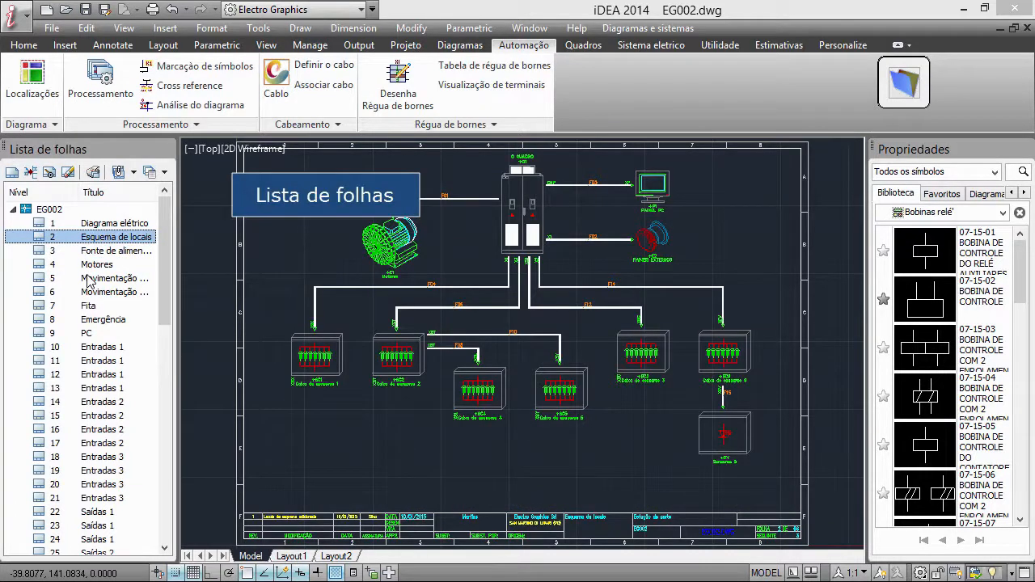
Browse sheets 2 to 6 of project EG002, finishing on the Esquema de locais sheet
{"action": "left_click", "coordinate": [93, 253]}
{"action": "left_click", "coordinate": [95, 263]}
{"action": "left_click", "coordinate": [95, 252]}
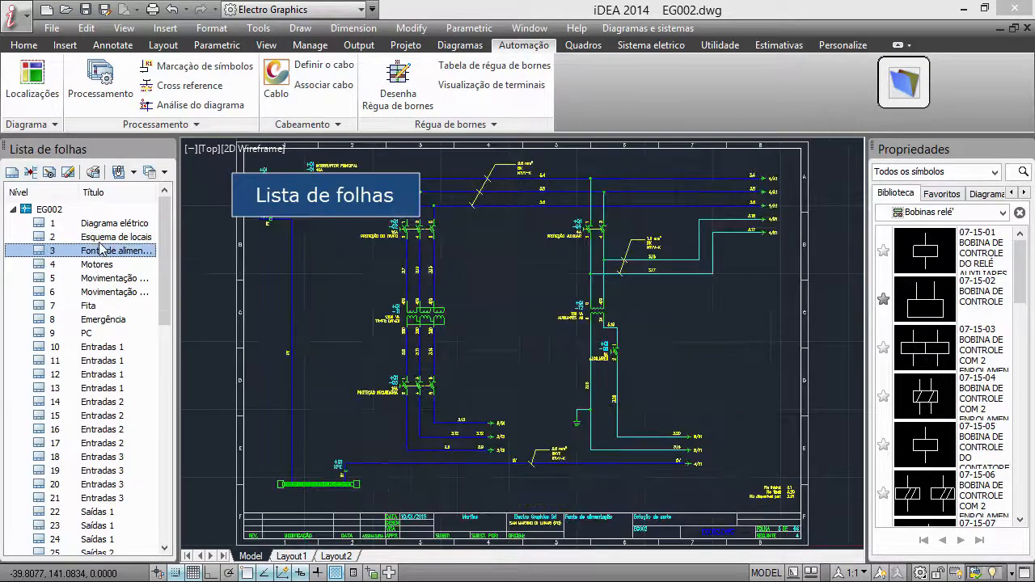
{"action": "left_click", "coordinate": [99, 241]}
{"action": "left_click", "coordinate": [97, 256]}
{"action": "left_click", "coordinate": [97, 264]}
{"action": "left_click", "coordinate": [97, 277]}
{"action": "left_click", "coordinate": [97, 291]}
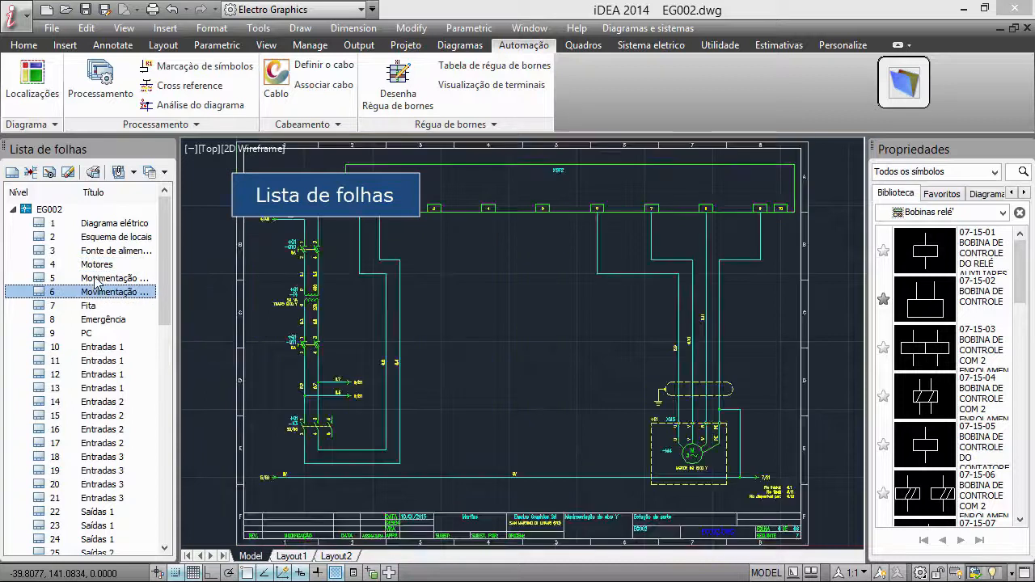
{"action": "left_click", "coordinate": [97, 262]}
{"action": "left_click", "coordinate": [100, 250]}
{"action": "left_click", "coordinate": [107, 237]}
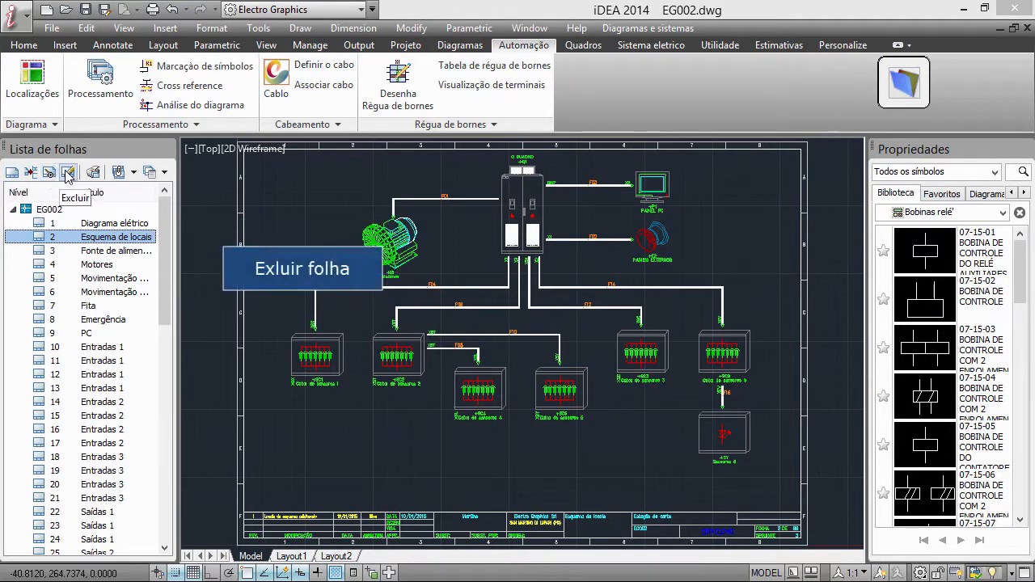
Select sheets 10 to 17 and display the saved-sheet options for storing a sheet group in the library
{"action": "left_click", "coordinate": [103, 334], "text": "shift"}
{"action": "right_click", "coordinate": [103, 334]}
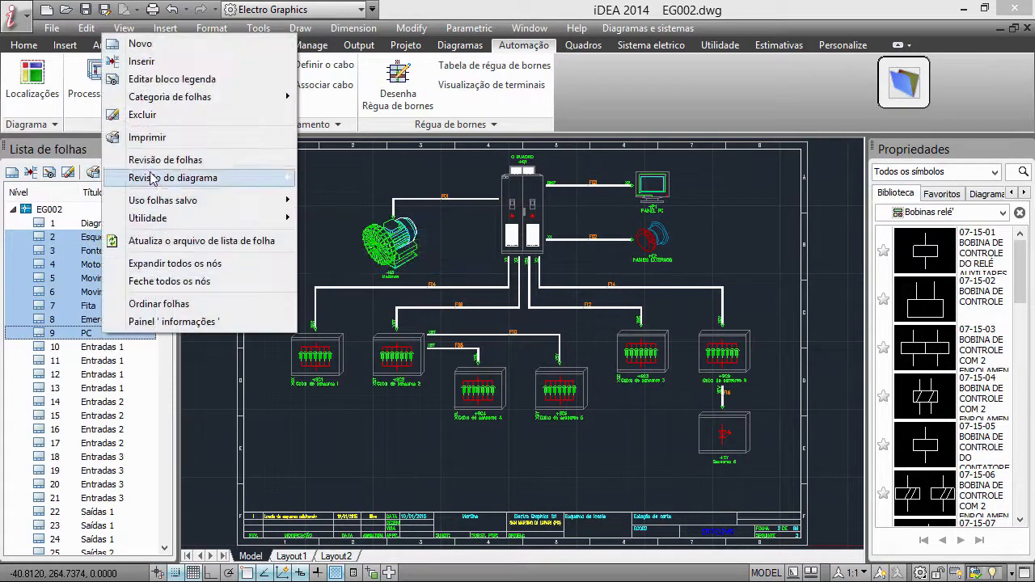
{"action": "left_click", "coordinate": [46, 348]}
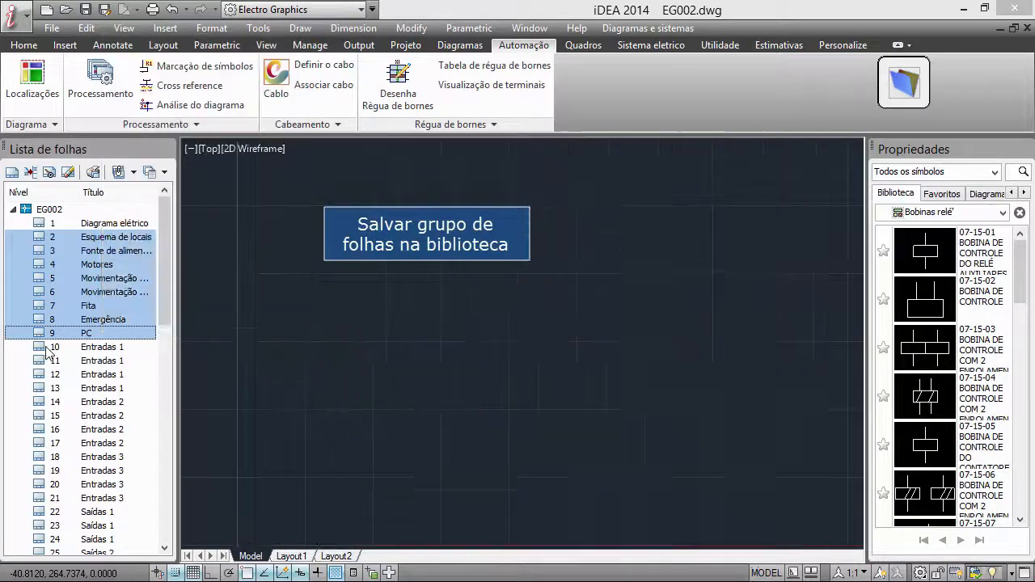
{"action": "left_click", "coordinate": [56, 445], "text": "shift"}
{"action": "right_click", "coordinate": [63, 404]}
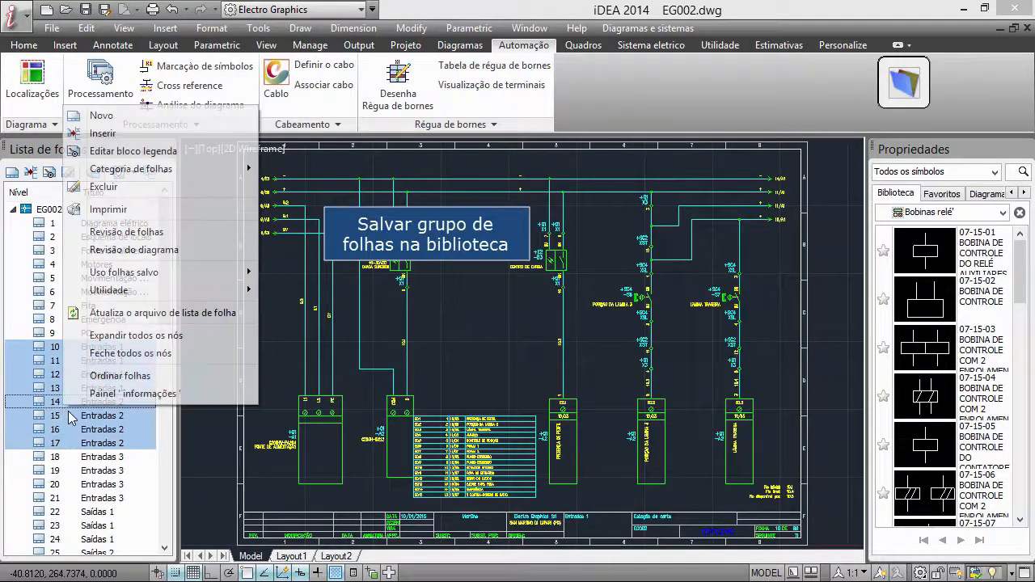
{"action": "mouse_move", "coordinate": [148, 276]}
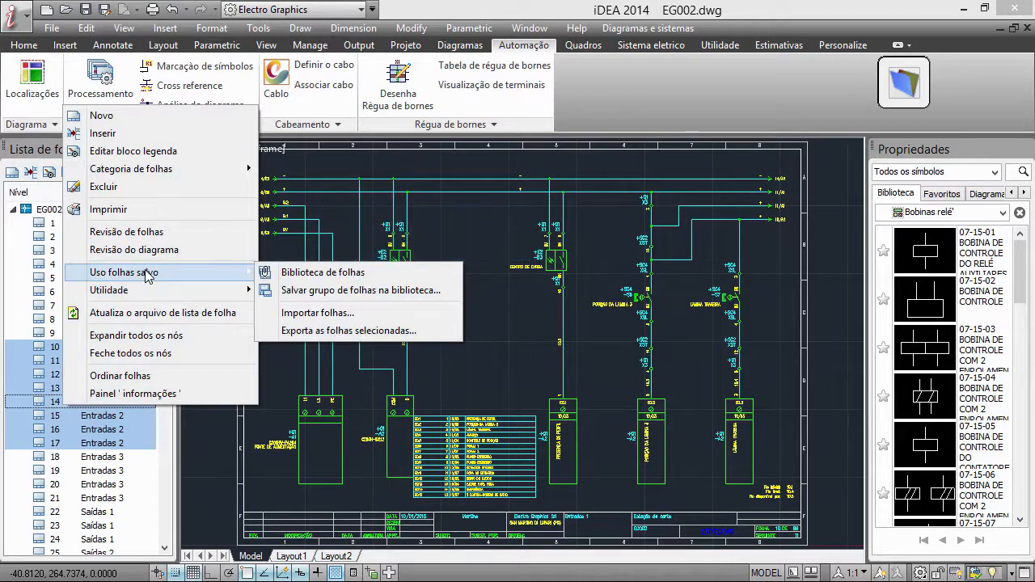
{"action": "double_click", "coordinate": [70, 457]}
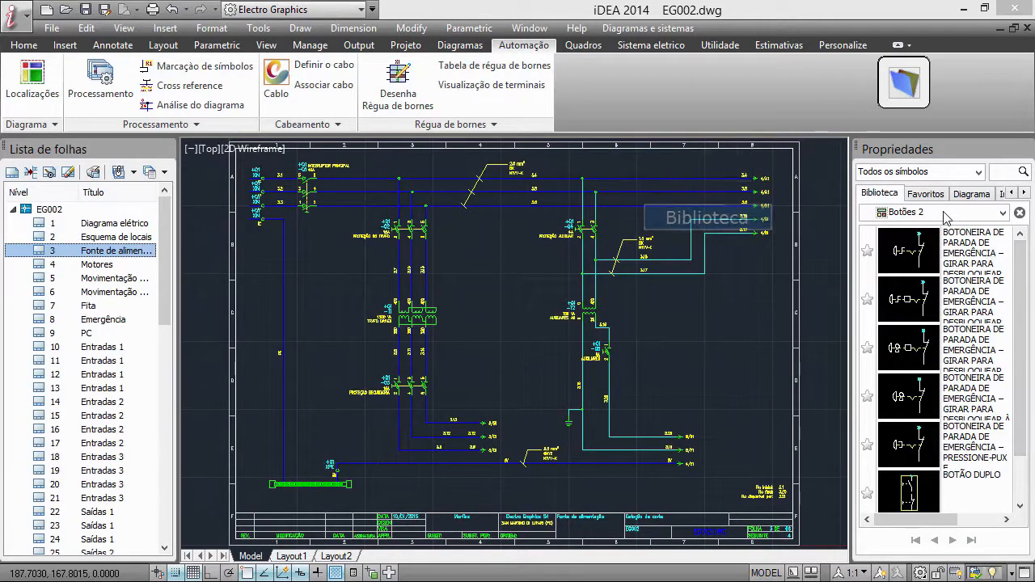
Mark the first three symbols of the Botões library family as favourites and display the favourite symbols
{"action": "left_click", "coordinate": [1002, 214]}
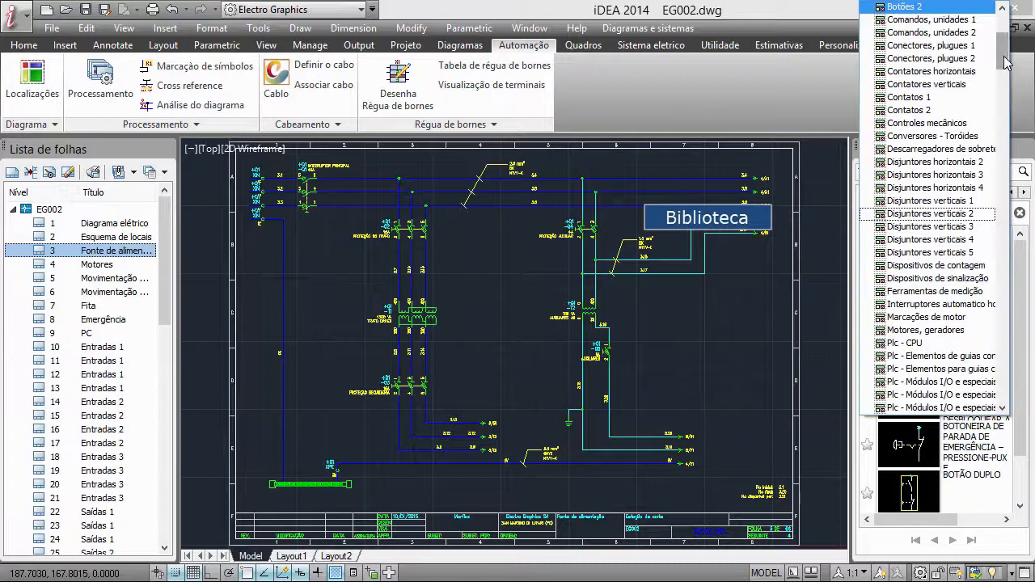
{"action": "left_click_drag", "start_coordinate": [1003, 64], "coordinate": [1004, 47]}
{"action": "left_click", "coordinate": [905, 188]}
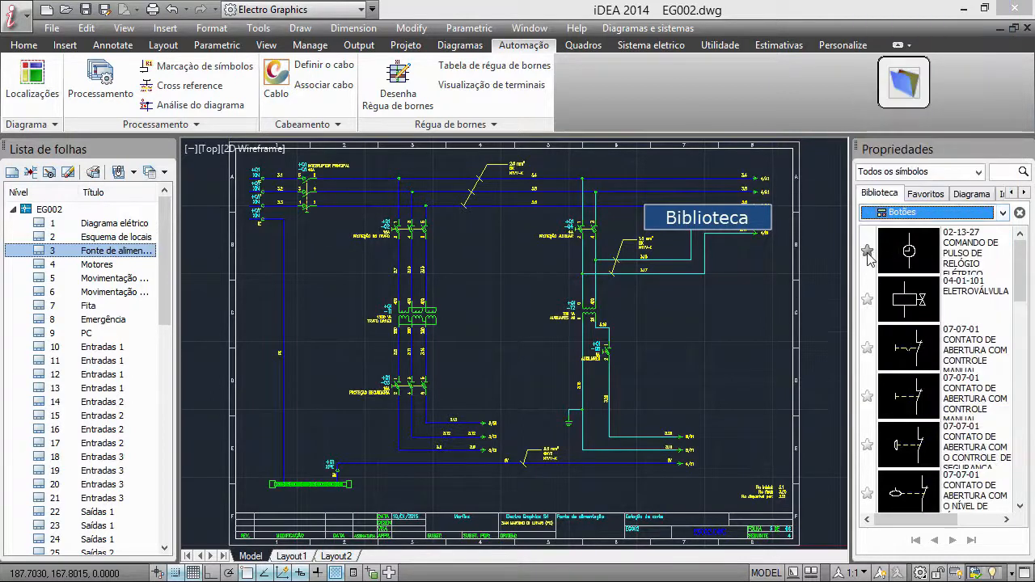
{"action": "left_click", "coordinate": [868, 299]}
{"action": "left_click", "coordinate": [867, 347]}
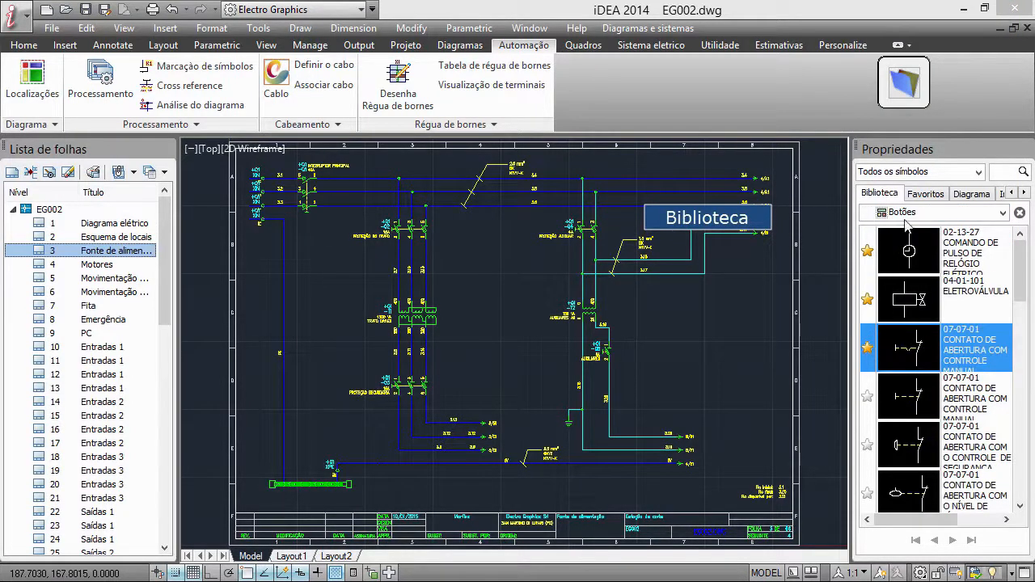
{"action": "left_click", "coordinate": [921, 196]}
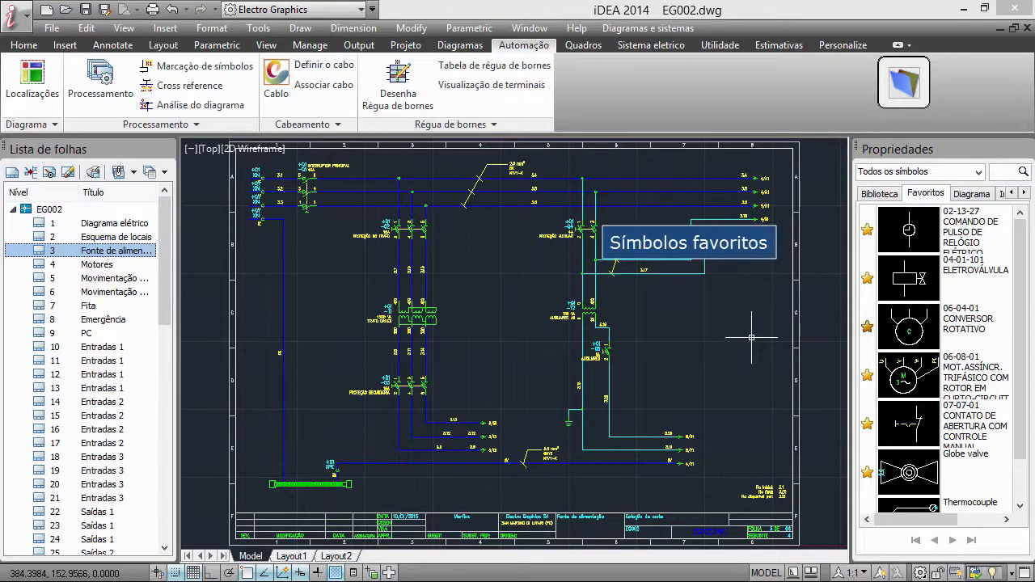
On the Motores sheet, insert the diagram's 06-08-01 three-phase asynchronous motor symbol at 340, 60, under the rightmost terminals
{"action": "left_click", "coordinate": [972, 195]}
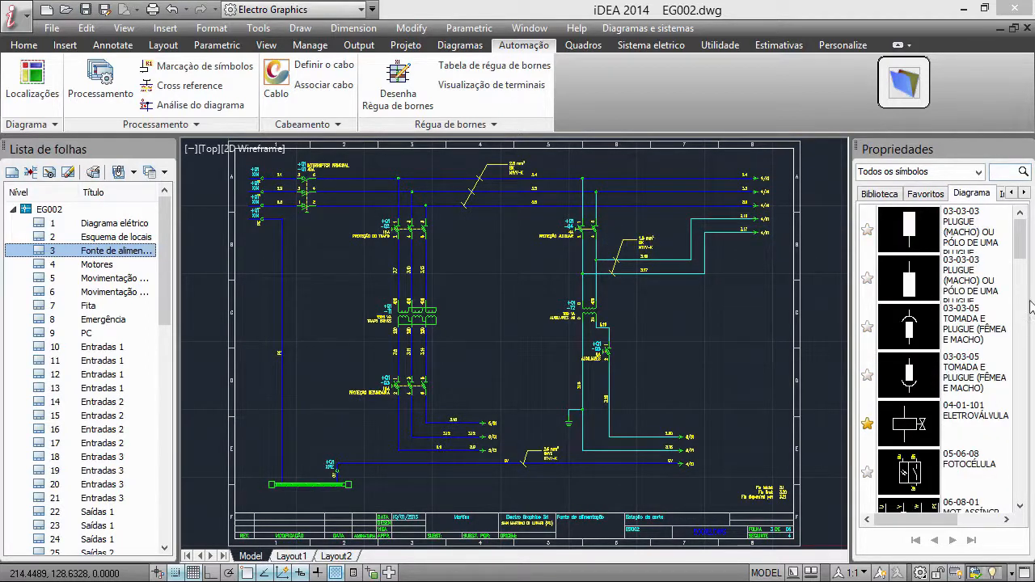
{"action": "scroll", "coordinate": [1021, 259], "scroll_direction": "down", "scroll_amount": 4}
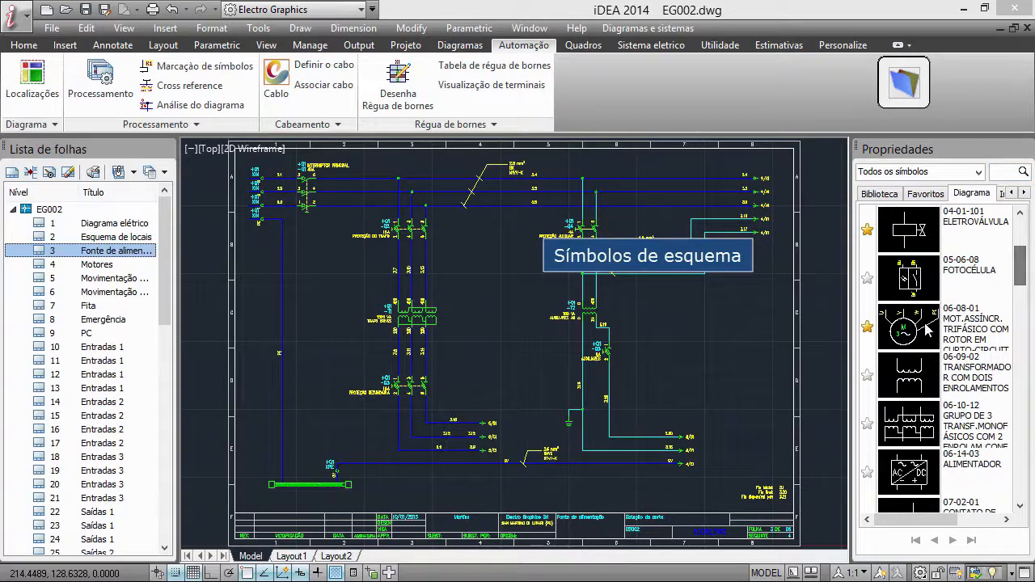
{"action": "left_click", "coordinate": [102, 266]}
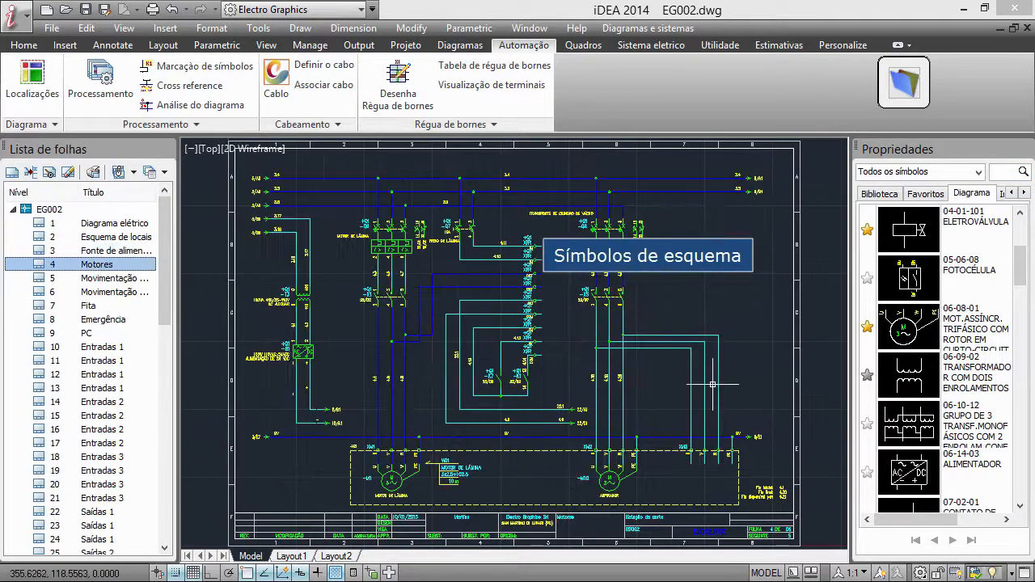
{"action": "left_click", "coordinate": [901, 328]}
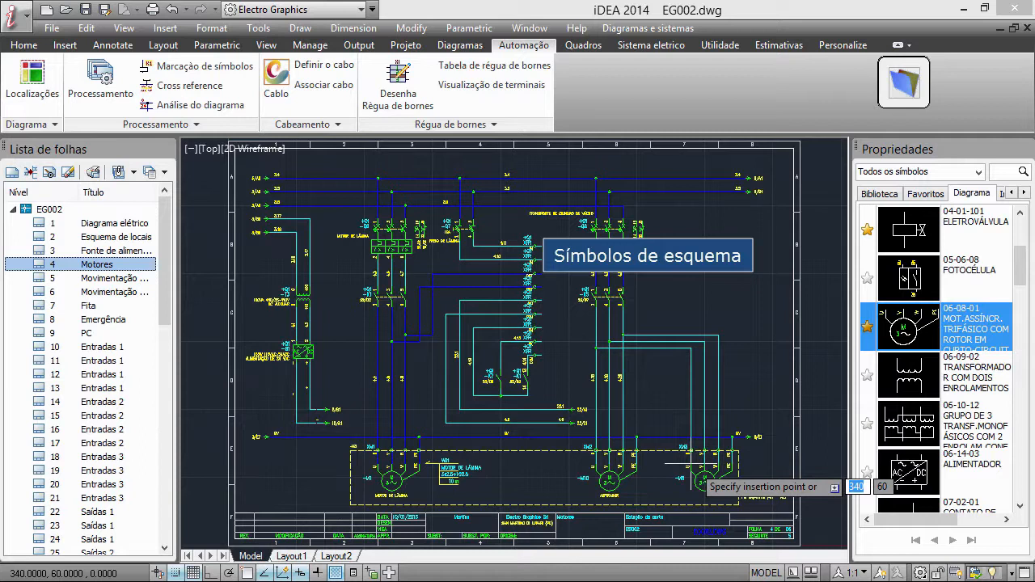
{"action": "left_click", "coordinate": [702, 477]}
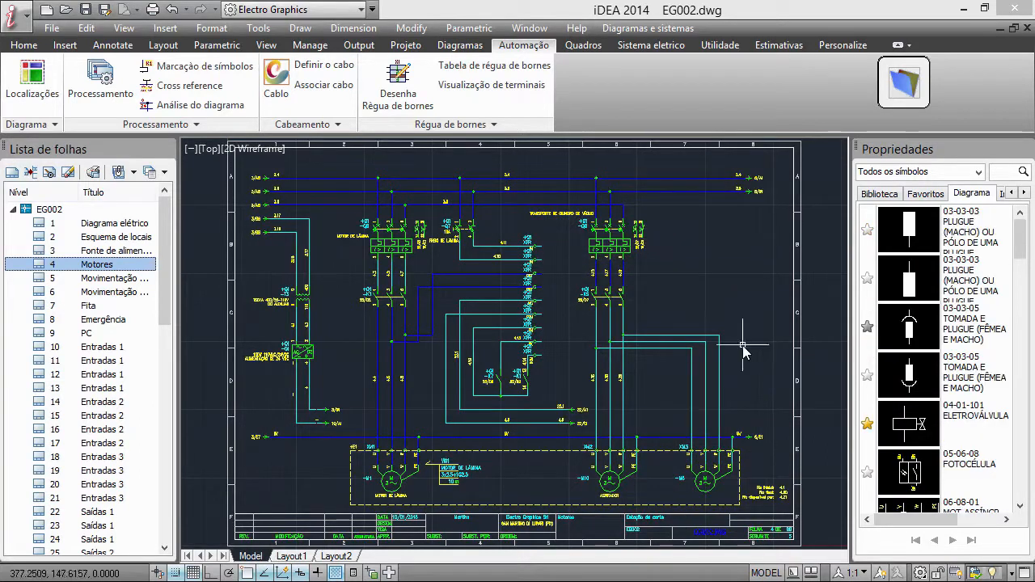
List the diagram's components in the Inspector and locate the +SC5-XSY terminal
{"action": "left_click", "coordinate": [1024, 193]}
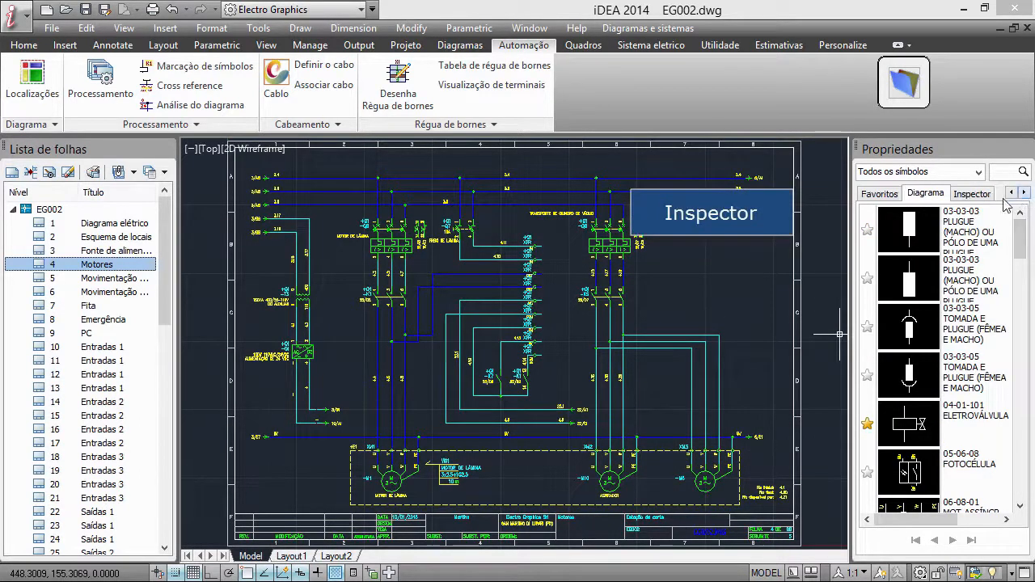
{"action": "left_click", "coordinate": [973, 194]}
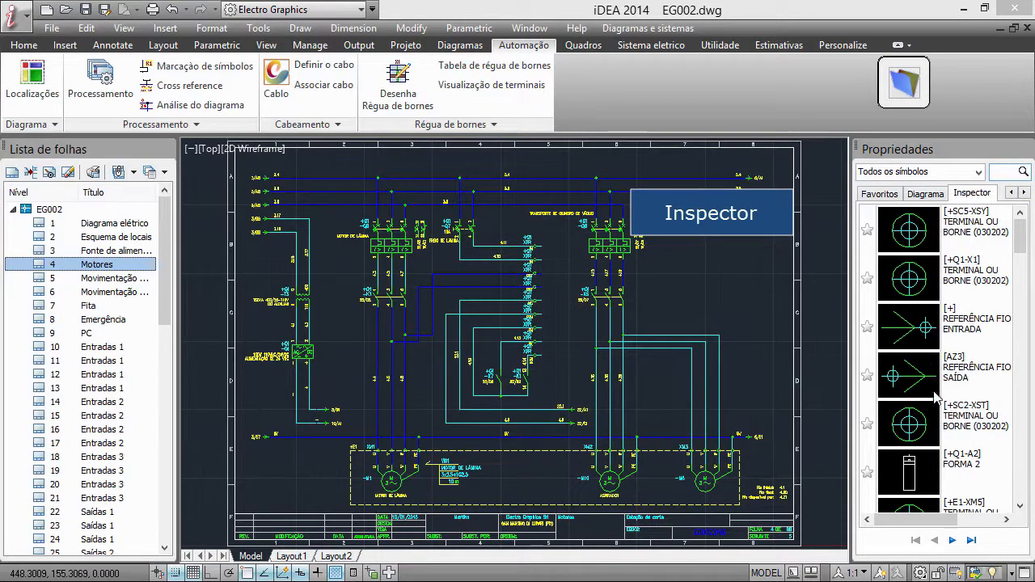
{"action": "left_click", "coordinate": [909, 231]}
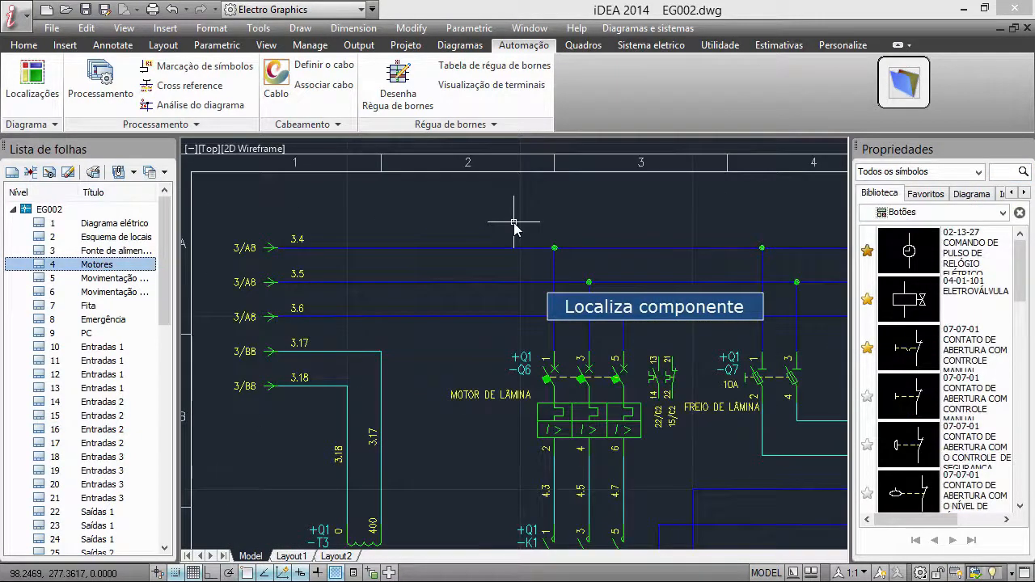
Set the section of wires 3.4, 3.5 and 3.6 to 4 mm² and view the available wire colours
{"action": "left_click", "coordinate": [514, 222]}
{"action": "left_click", "coordinate": [443, 328]}
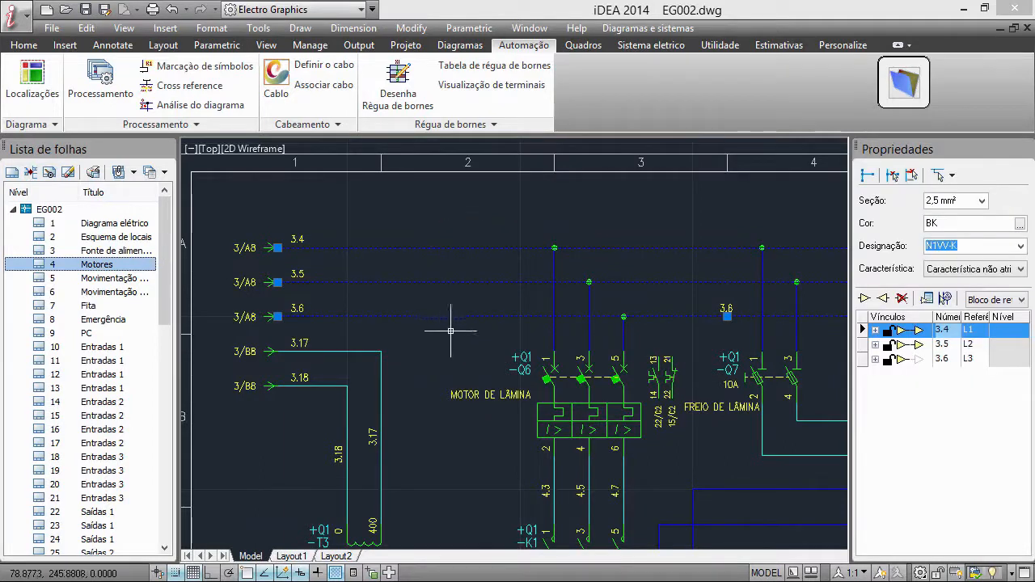
{"action": "left_click", "coordinate": [982, 201]}
{"action": "left_click", "coordinate": [945, 273]}
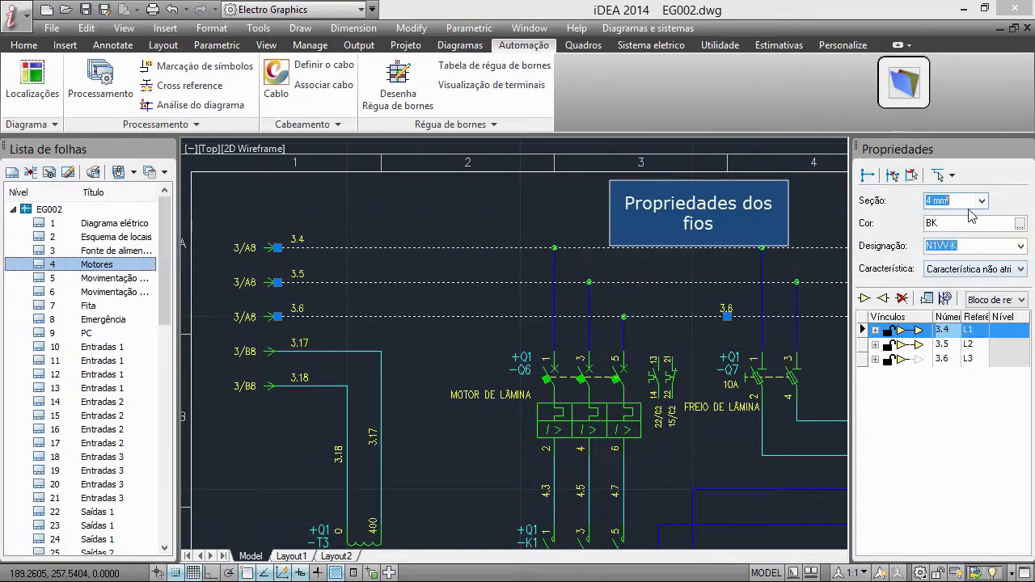
{"action": "left_click", "coordinate": [1020, 223]}
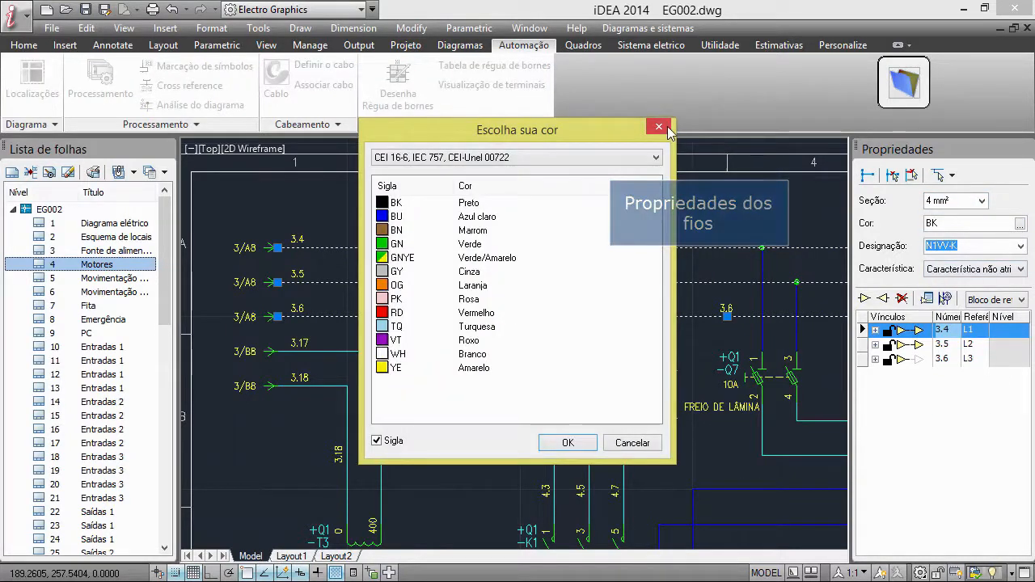
{"action": "left_click", "coordinate": [667, 129]}
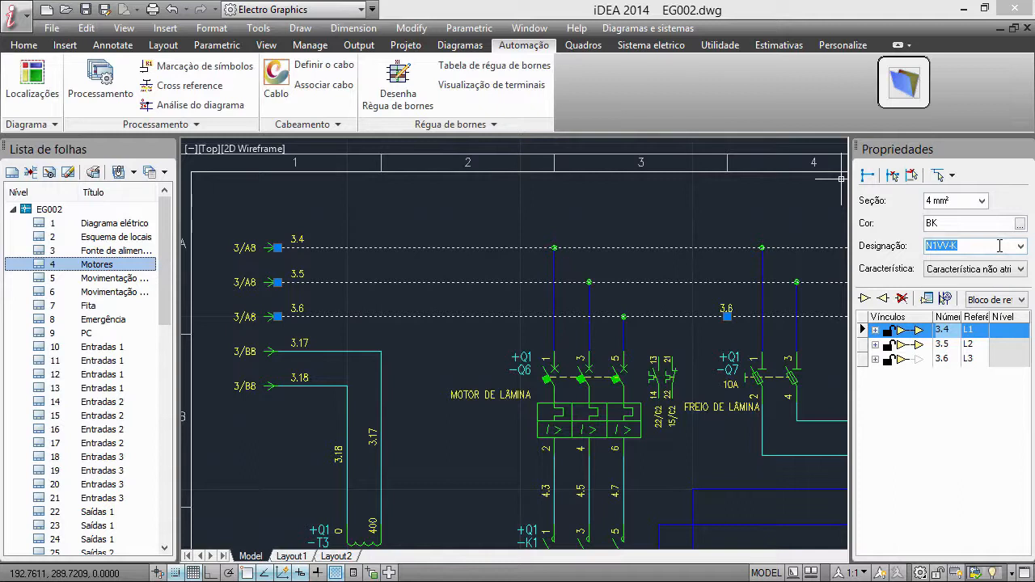
Insert an outgoing wire reference for wire 3.6 with reference L3
{"action": "left_click", "coordinate": [952, 344]}
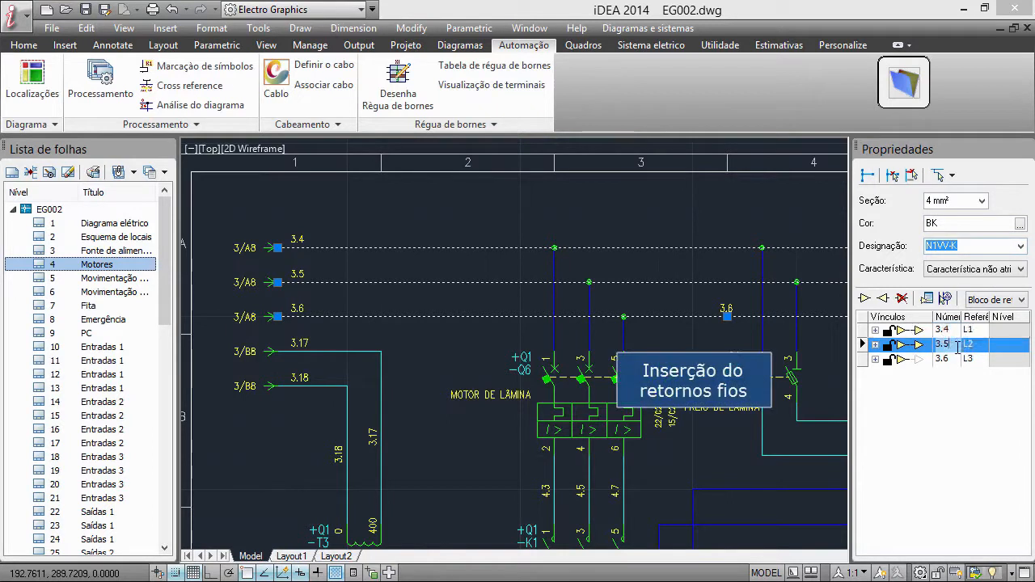
{"action": "left_click", "coordinate": [953, 361]}
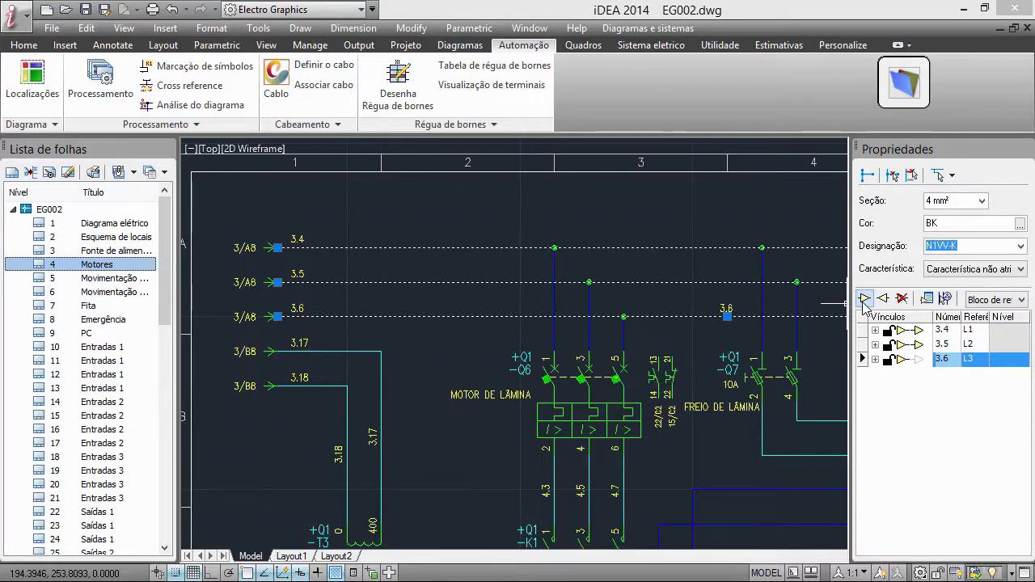
{"action": "left_click", "coordinate": [863, 300]}
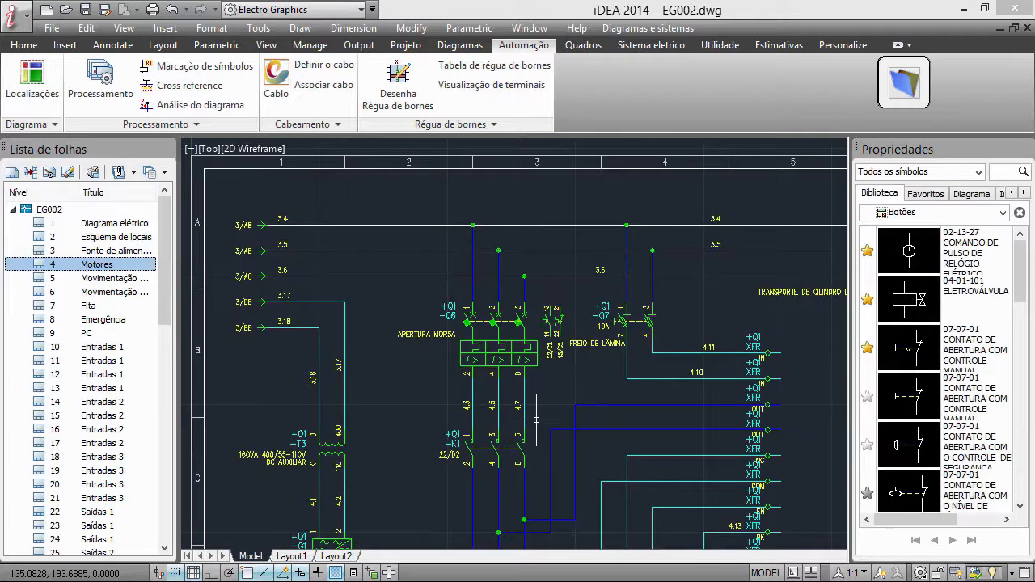
Set the description of motor protector -Q6 to AZIONAMENTO X from the dictionary
{"action": "left_click", "coordinate": [507, 350]}
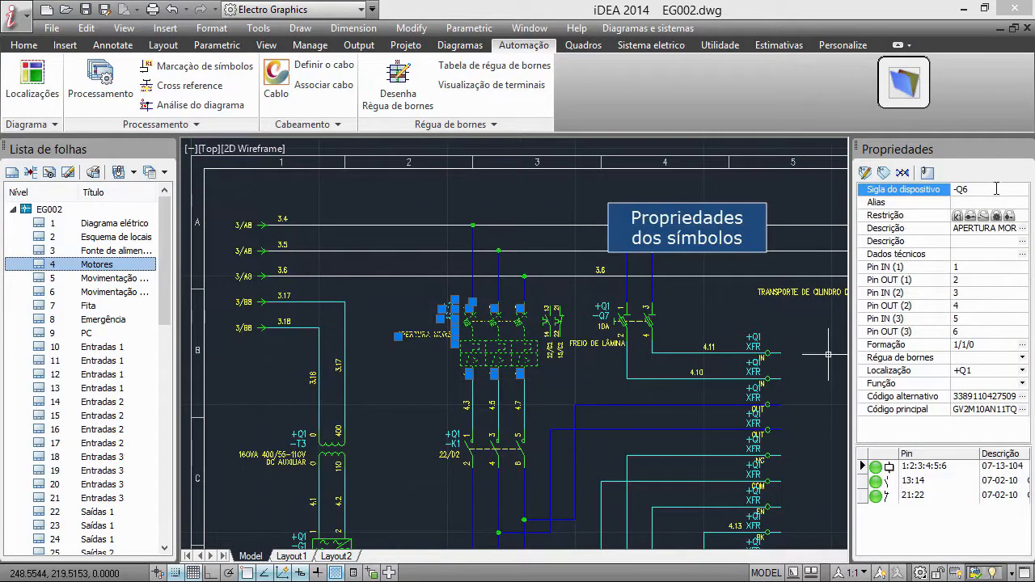
{"action": "left_click", "coordinate": [1024, 230]}
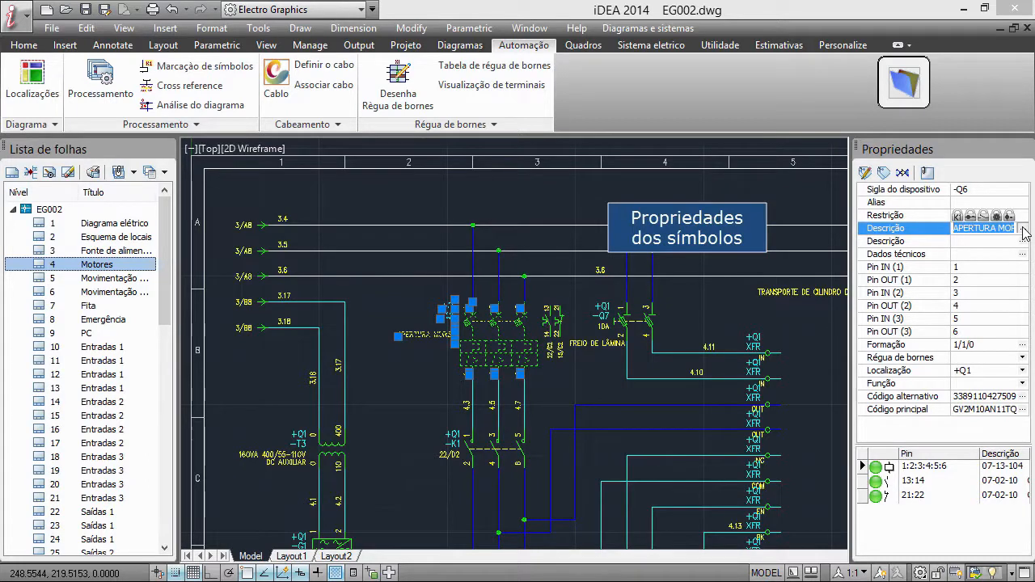
{"action": "left_click", "coordinate": [1024, 229]}
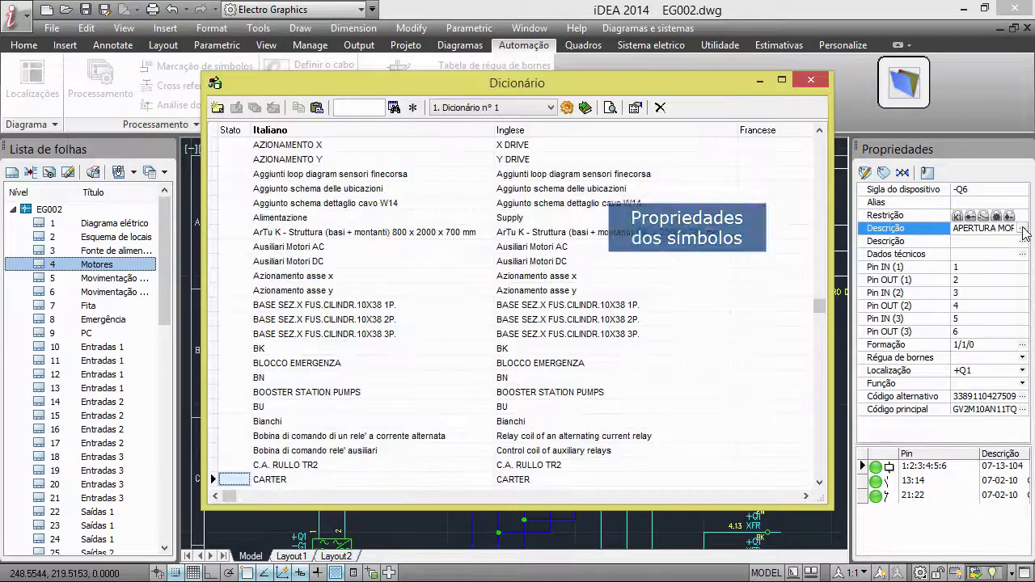
{"action": "double_click", "coordinate": [365, 145]}
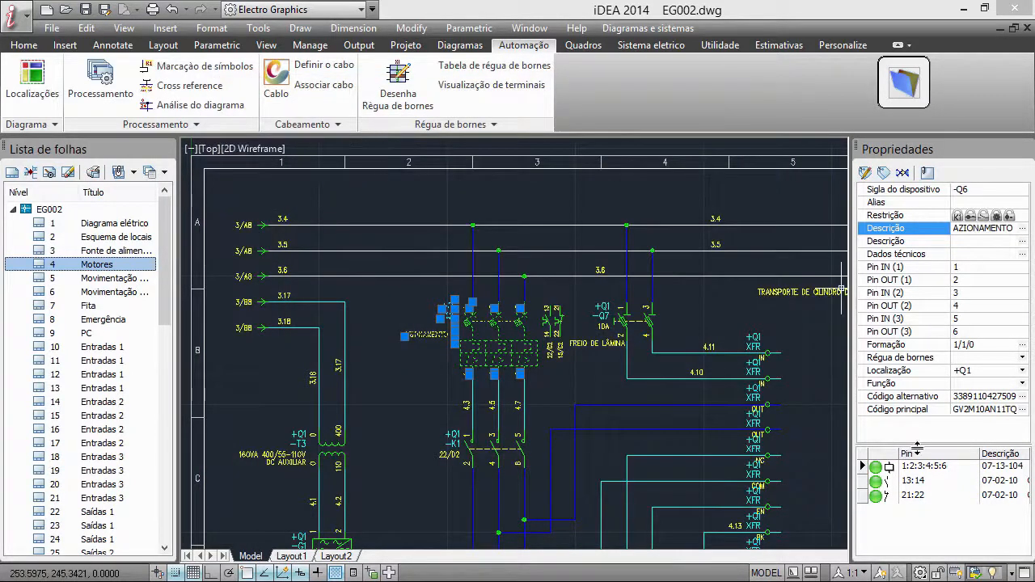
Review the article properties of -Q6's main material code GV2M10AN11TQ in the materials archive and accept the code
{"action": "left_click", "coordinate": [1023, 409]}
{"action": "left_click", "coordinate": [896, 438]}
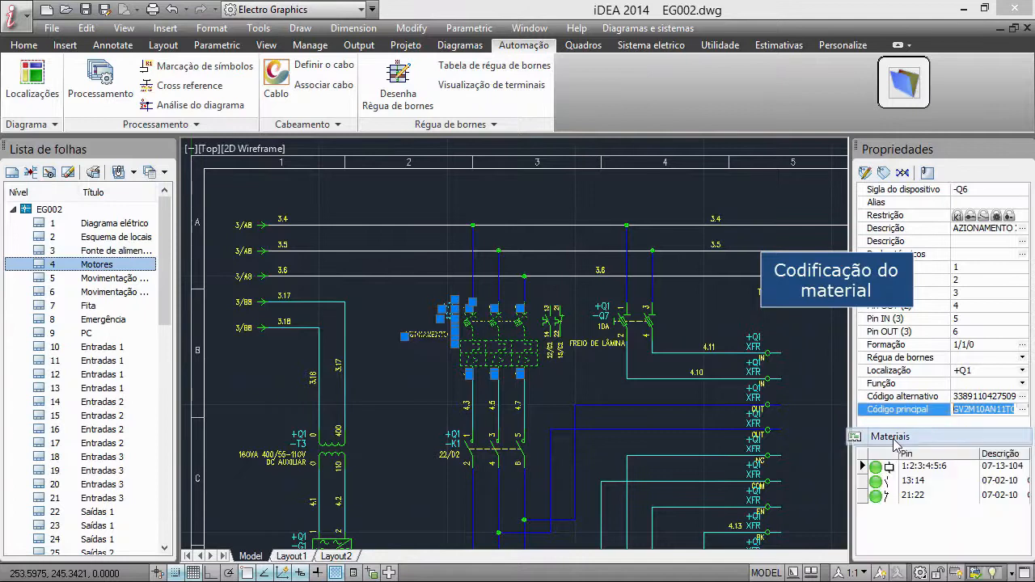
{"action": "double_click", "coordinate": [466, 92]}
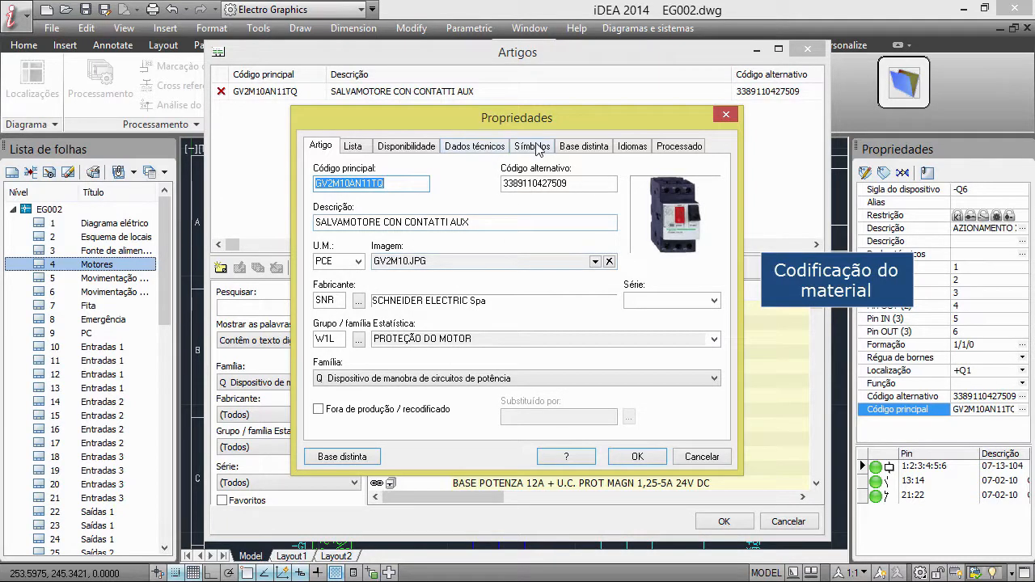
{"action": "left_click", "coordinate": [647, 457]}
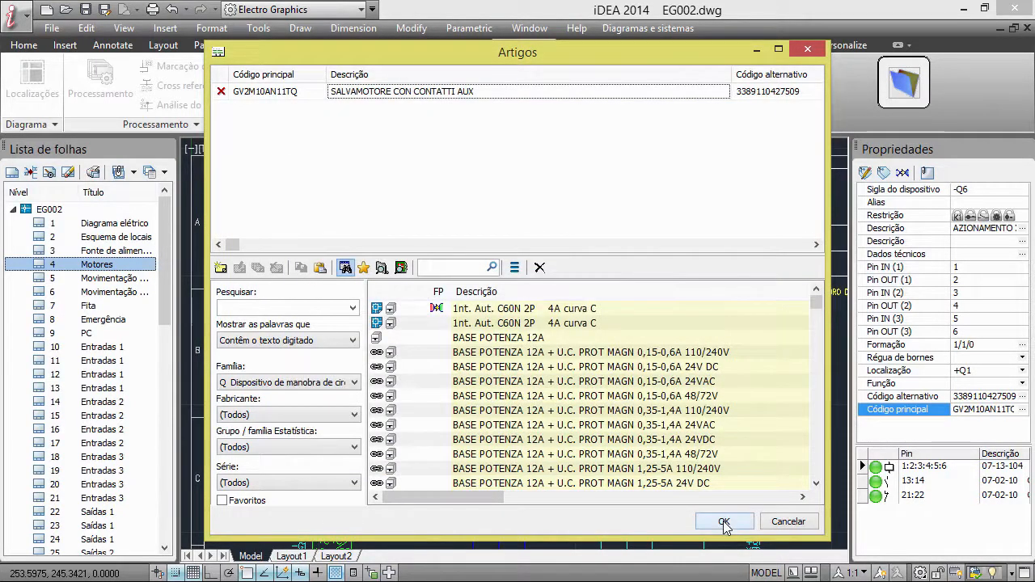
{"action": "left_click", "coordinate": [724, 523]}
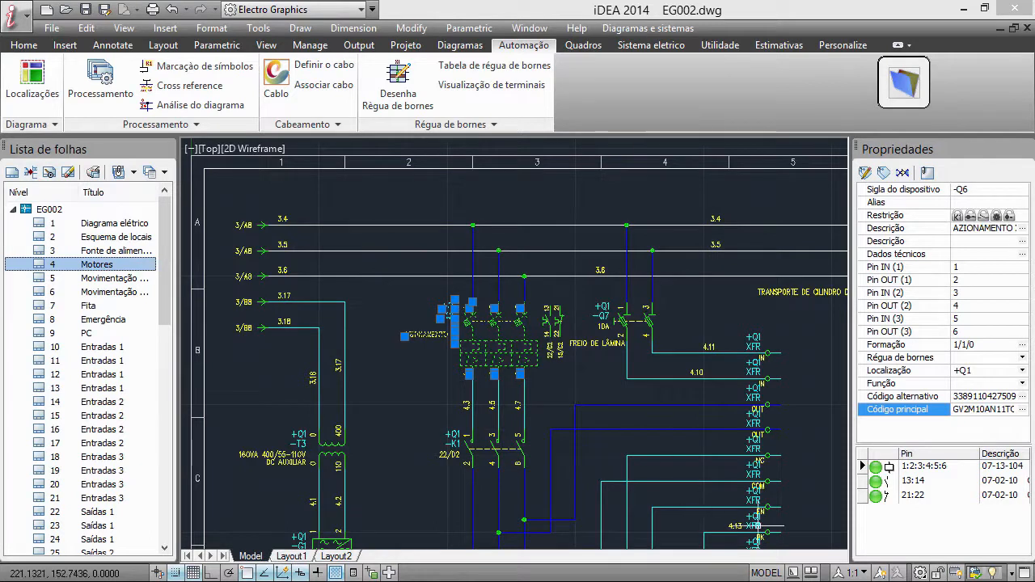
Jump from motor protector -Q6 to its linked contact 13:14 on the Saídas 1 sheet
{"action": "left_click", "coordinate": [875, 483]}
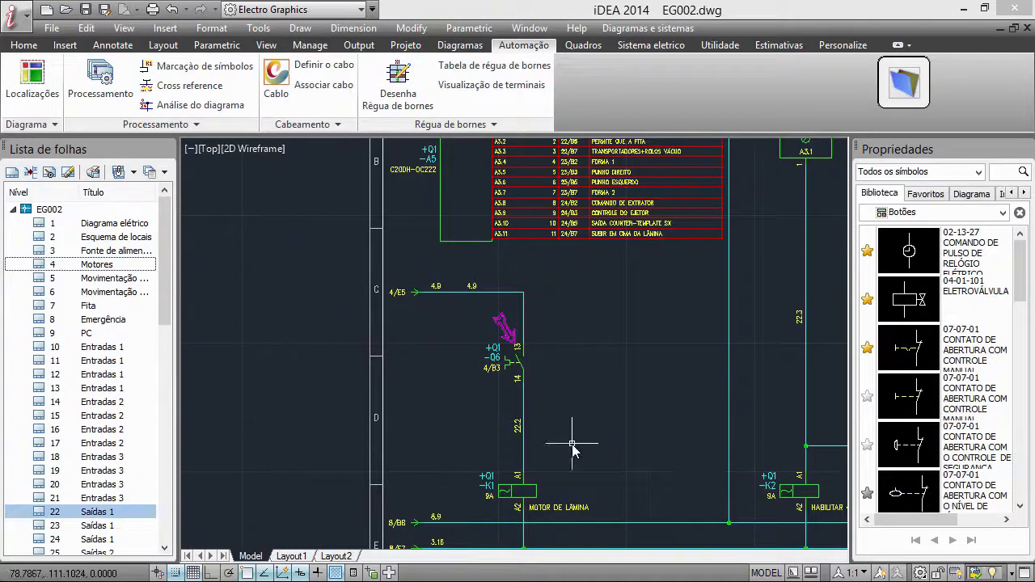
{"action": "middle_click_drag", "start_coordinate": [656, 356], "coordinate": [520, 450]}
{"action": "middle_click_drag", "start_coordinate": [596, 394], "coordinate": [544, 459]}
Select the A3.1 output symbol of PLC -A5 and inspect Fichário 1 in the PLC units tree
{"action": "left_click", "coordinate": [625, 269]}
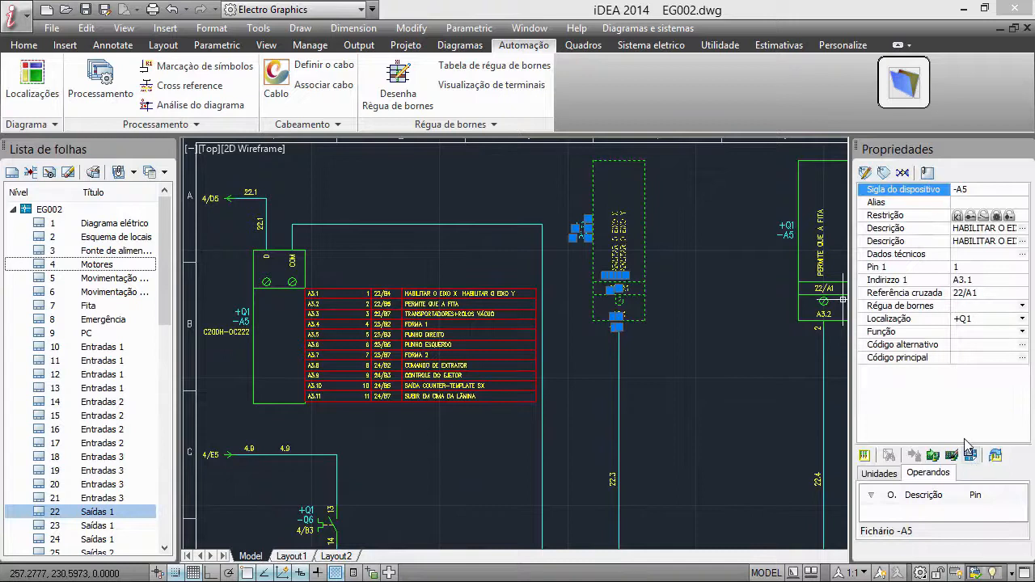
{"action": "left_click_drag", "start_coordinate": [973, 445], "coordinate": [971, 385]}
{"action": "left_click", "coordinate": [874, 415]}
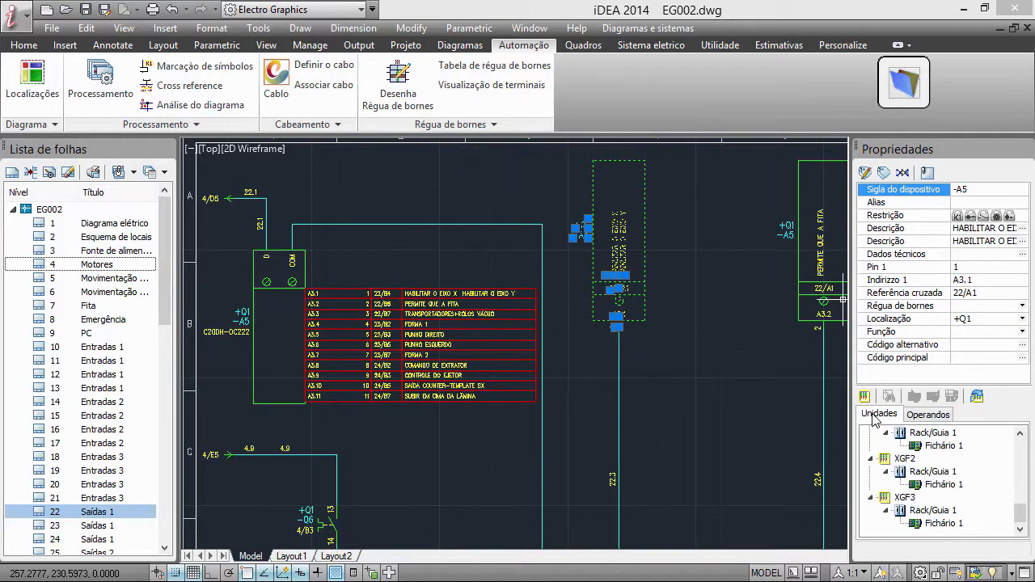
{"action": "left_click", "coordinate": [946, 445]}
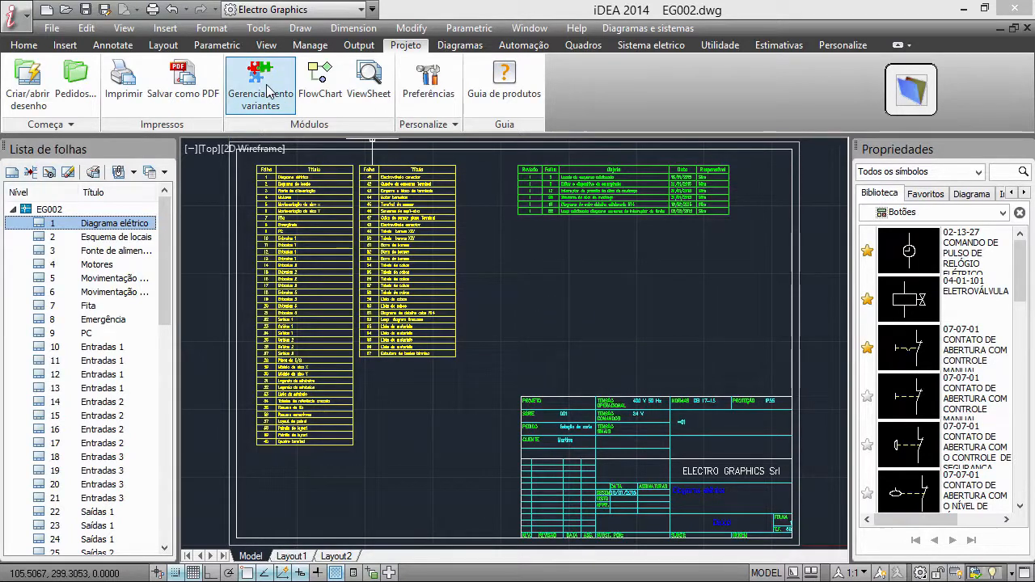
Start Auto Sheet Generation and add EG002 sheets 2 to 12 to the new diagram, including sheet 5 twice
{"action": "left_click", "coordinate": [459, 46]}
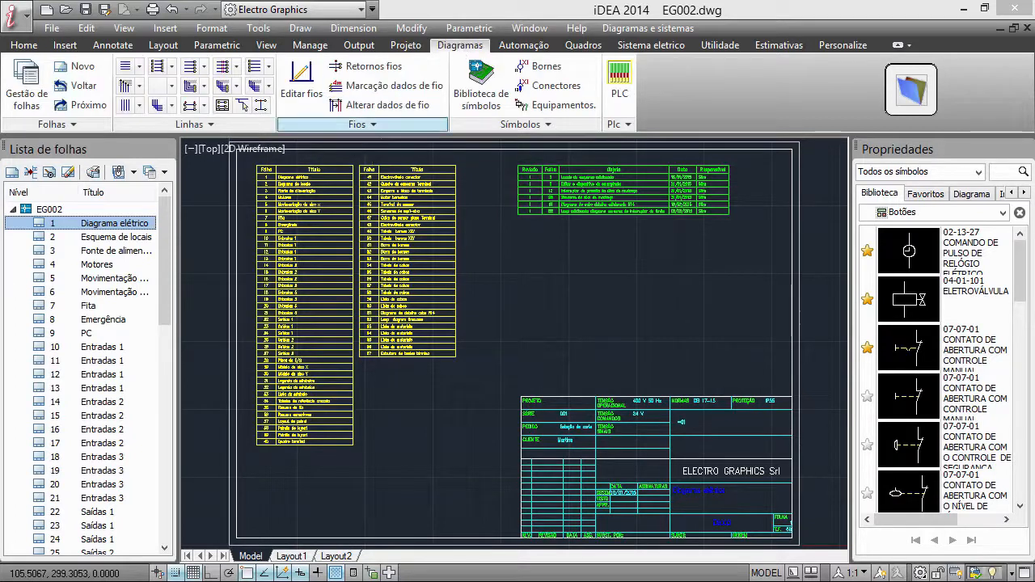
{"action": "left_click", "coordinate": [72, 124]}
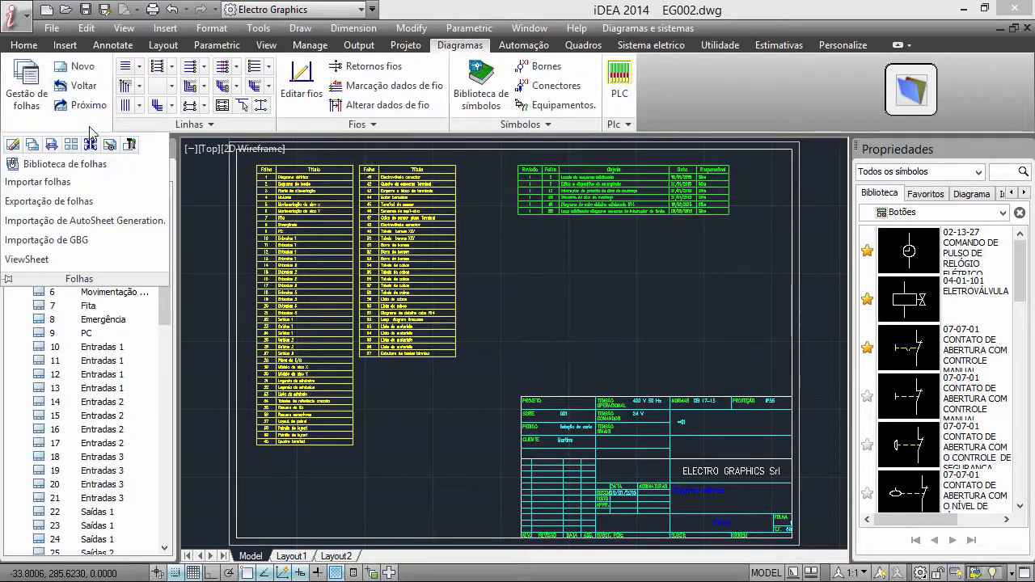
{"action": "left_click", "coordinate": [63, 221]}
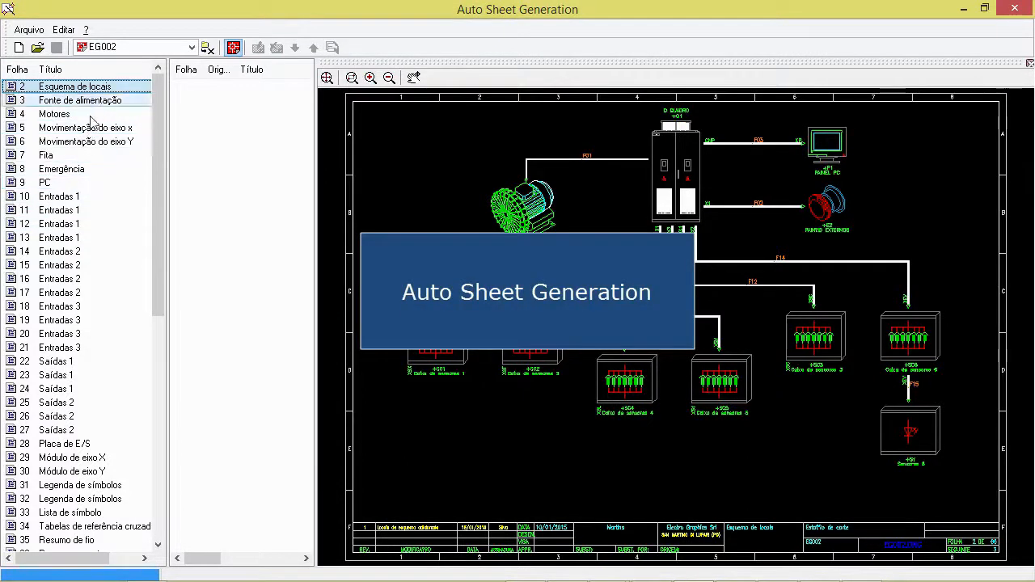
{"action": "left_click_drag", "start_coordinate": [89, 88], "coordinate": [257, 122]}
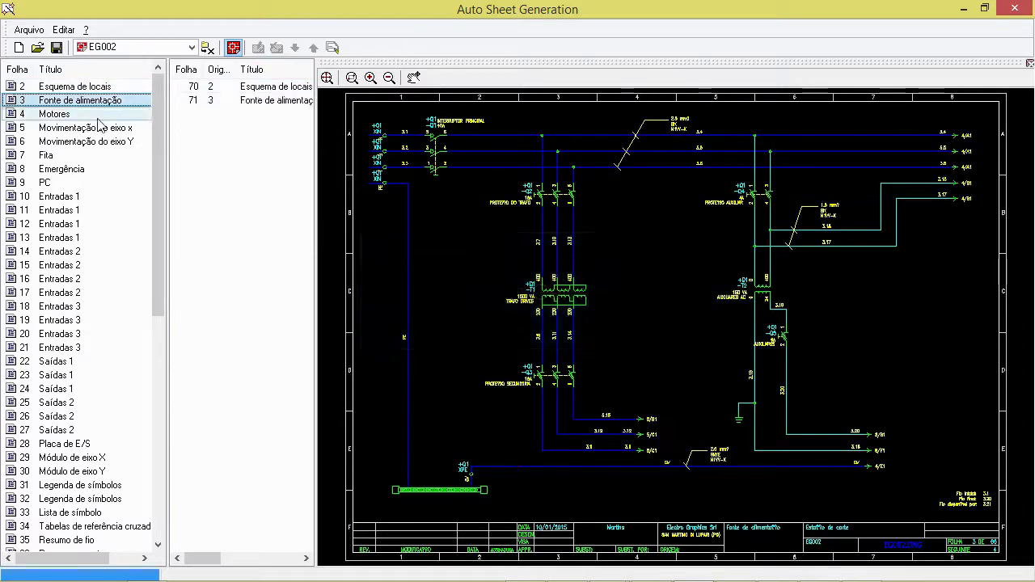
{"action": "left_click_drag", "start_coordinate": [76, 114], "coordinate": [248, 120]}
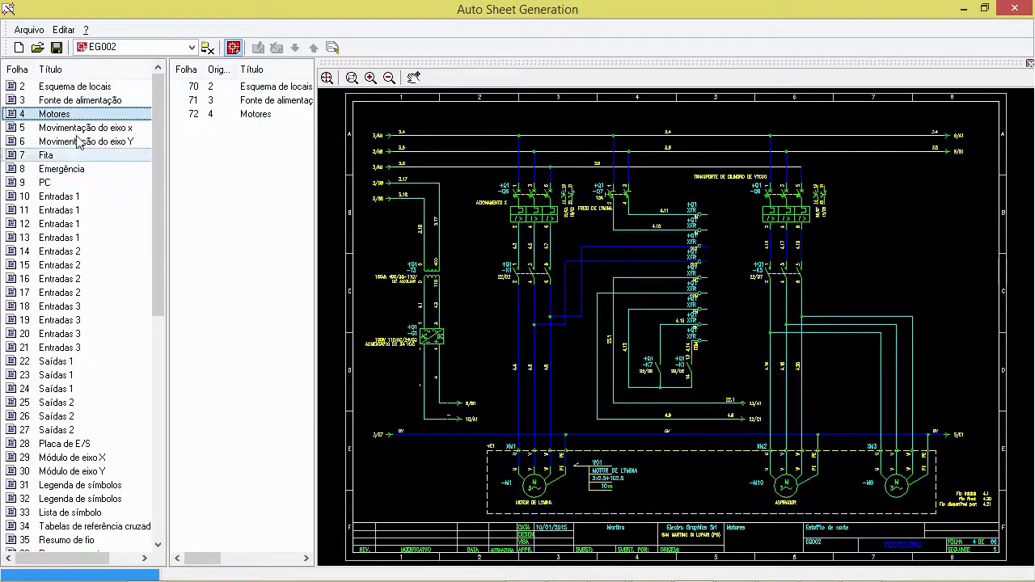
{"action": "mouse_move", "coordinate": [81, 128]}
{"action": "left_mouse_down"}
{"action": "mouse_move", "coordinate": [185, 145]}
{"action": "mouse_move", "coordinate": [192, 185]}
{"action": "left_mouse_up"}
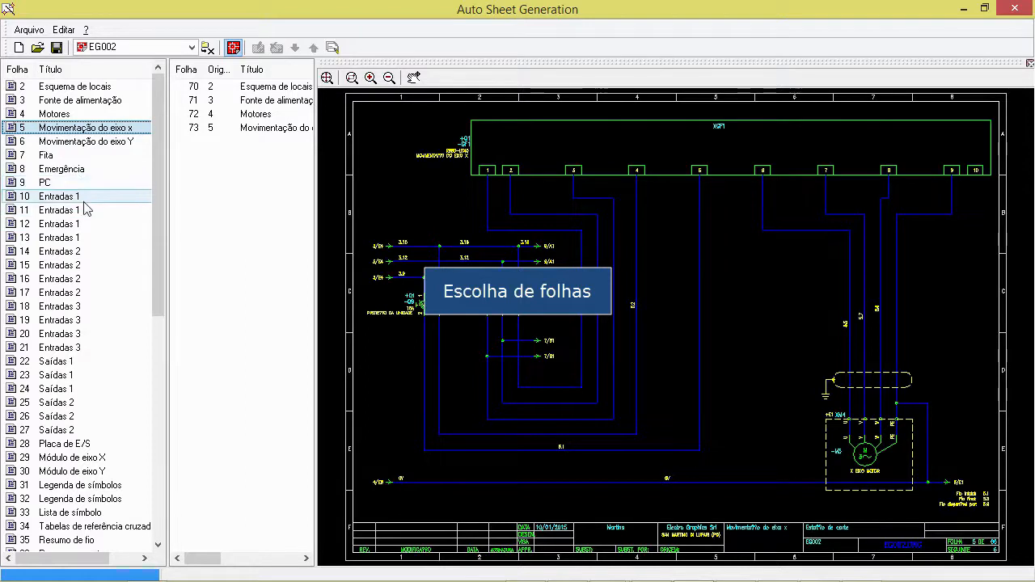
{"action": "left_click", "coordinate": [77, 229], "text": "shift"}
{"action": "left_click_drag", "start_coordinate": [79, 150], "coordinate": [235, 157]}
Switch the source project to EG05-159 and add its sheets 4 to 16 to the new diagram
{"action": "left_click", "coordinate": [109, 47]}
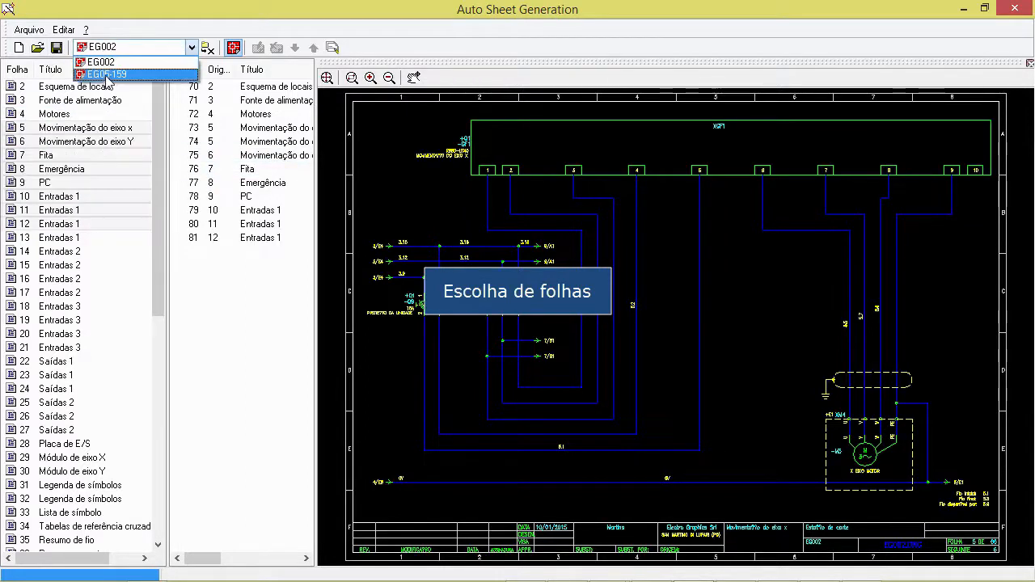
{"action": "left_click", "coordinate": [105, 72]}
{"action": "left_click", "coordinate": [81, 131]}
{"action": "left_click", "coordinate": [77, 292], "text": "shift"}
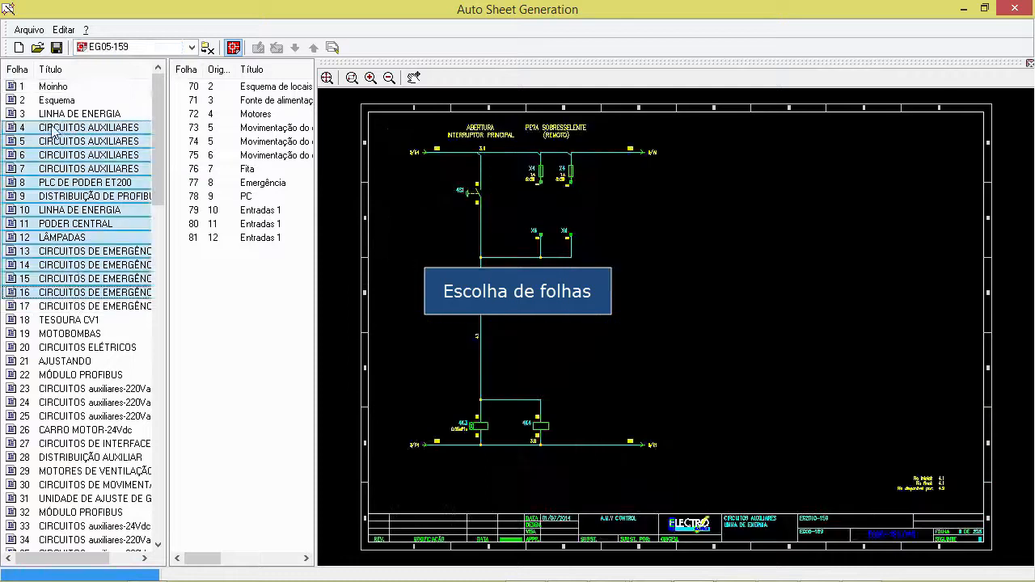
{"action": "left_click_drag", "start_coordinate": [55, 133], "coordinate": [242, 307]}
Add EG05-159 sheets 19 to 22, MOTOBOMBAS through MÓDULO PROFIBUS, to the new diagram
{"action": "left_click", "coordinate": [105, 332]}
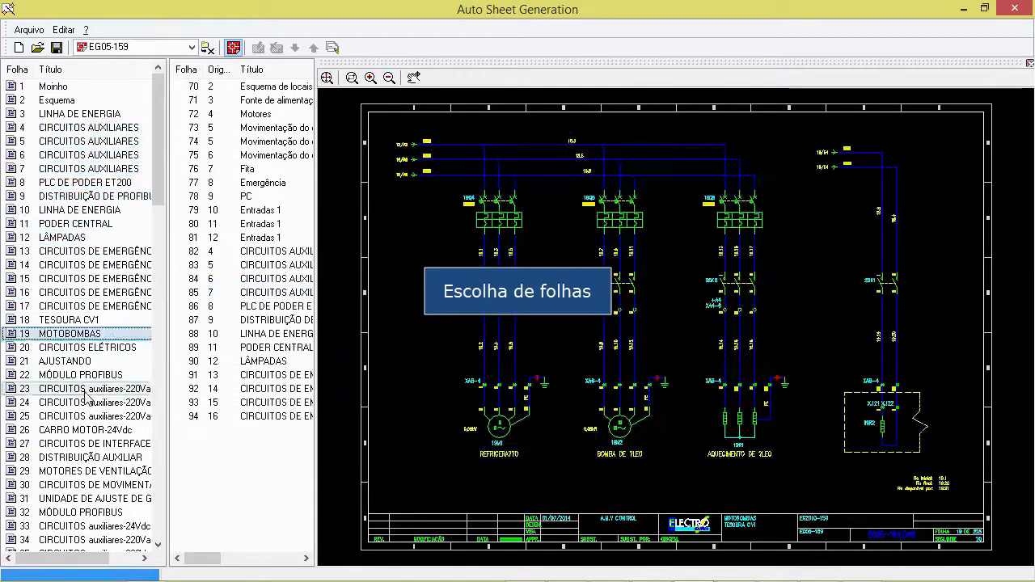
{"action": "left_click", "coordinate": [87, 336]}
{"action": "left_click", "coordinate": [75, 377], "text": "shift"}
{"action": "mouse_move", "coordinate": [69, 334]}
{"action": "left_mouse_down"}
{"action": "mouse_move", "coordinate": [240, 443]}
{"action": "mouse_move", "coordinate": [247, 409]}
{"action": "left_mouse_up"}
Reorder the new diagram by moving the PODER CENTRAL sheet up and the Motores sheet down
{"action": "left_click", "coordinate": [202, 347]}
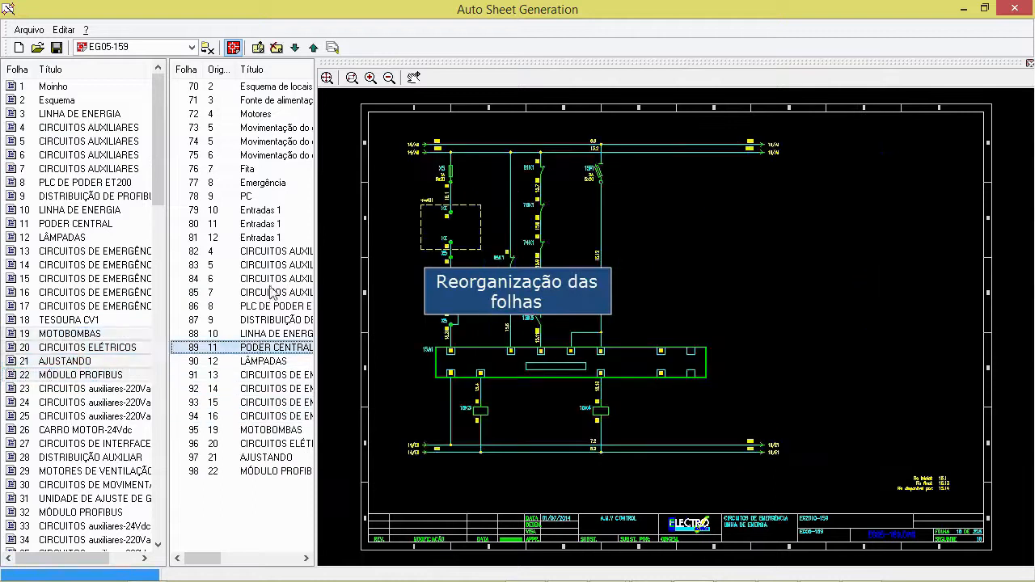
{"action": "left_click", "coordinate": [315, 49]}
{"action": "left_click", "coordinate": [315, 48]}
{"action": "left_click", "coordinate": [315, 48]}
{"action": "left_click", "coordinate": [315, 48]}
{"action": "left_click", "coordinate": [255, 113]}
{"action": "left_click", "coordinate": [295, 48]}
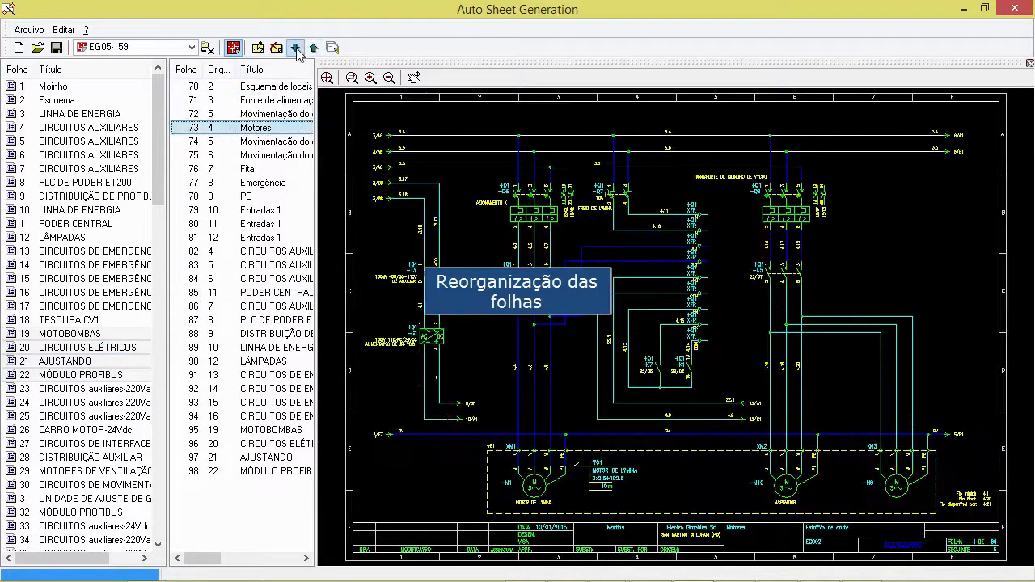
{"action": "left_click", "coordinate": [296, 49]}
{"action": "left_click", "coordinate": [296, 50]}
{"action": "left_click", "coordinate": [297, 50]}
{"action": "left_click", "coordinate": [297, 50]}
{"action": "left_click", "coordinate": [262, 141]}
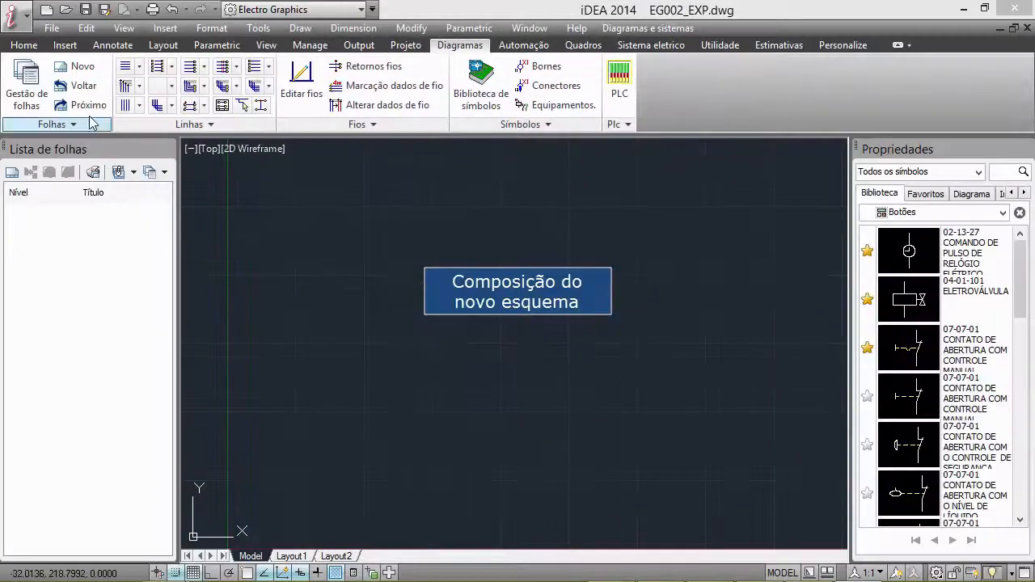
Compose the EG002_EXP diagram by importing the AutoSheet Generation file EXP.asg with Iniciar marcação símbolos enabled
{"action": "left_click", "coordinate": [89, 126]}
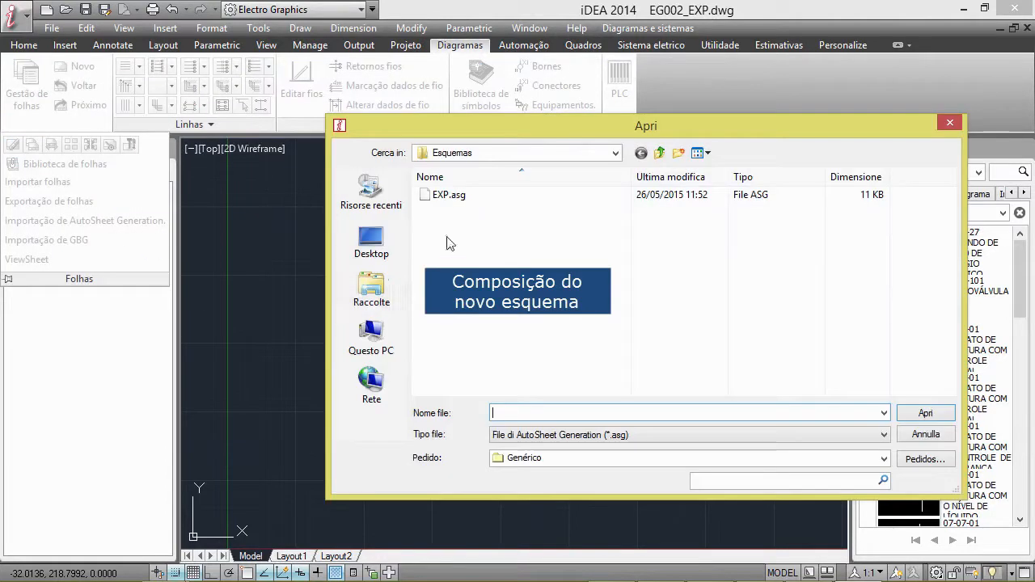
{"action": "left_click", "coordinate": [449, 195]}
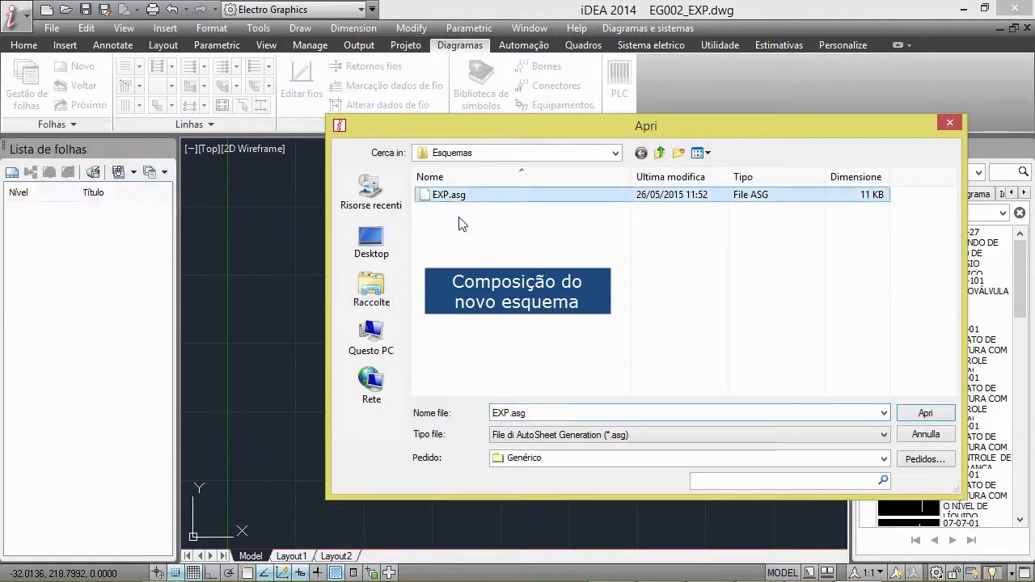
{"action": "left_click", "coordinate": [918, 414]}
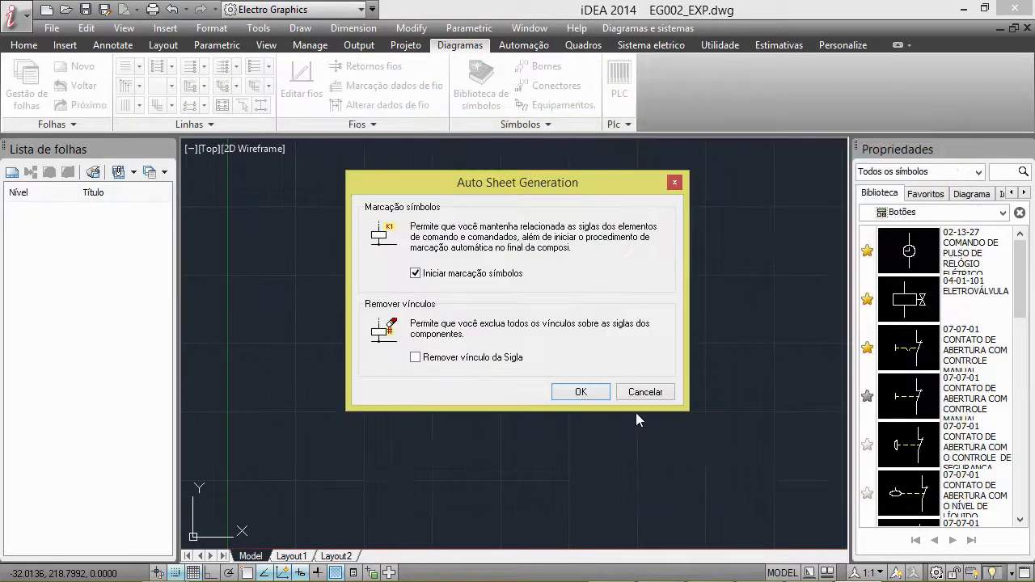
{"action": "left_click", "coordinate": [580, 392]}
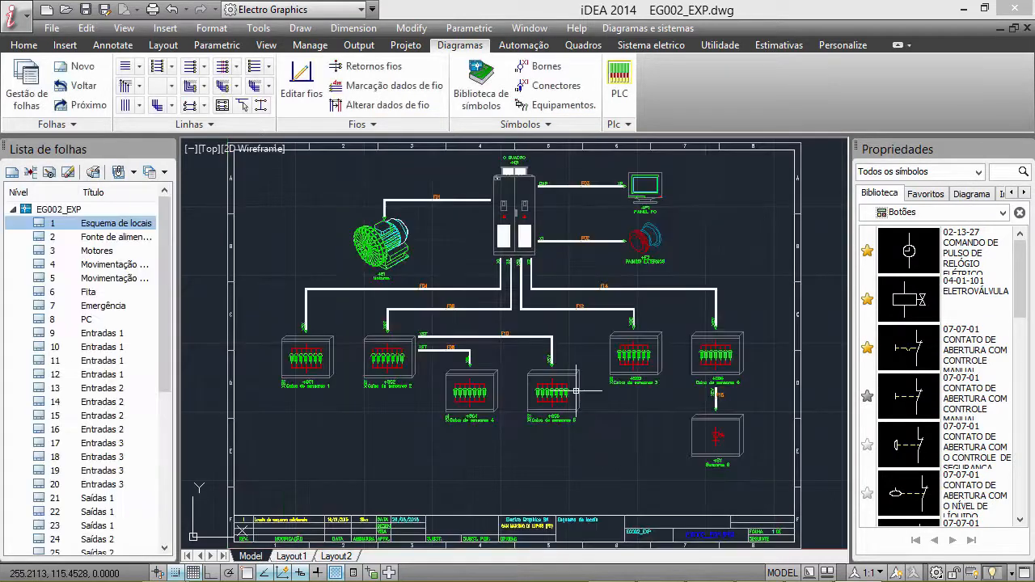
Examine the generated EG002_EXP sheets from Fonte de alimentação to Entradas 1 and return to the Motores sheet
{"action": "left_click", "coordinate": [92, 241]}
{"action": "left_click", "coordinate": [90, 253]}
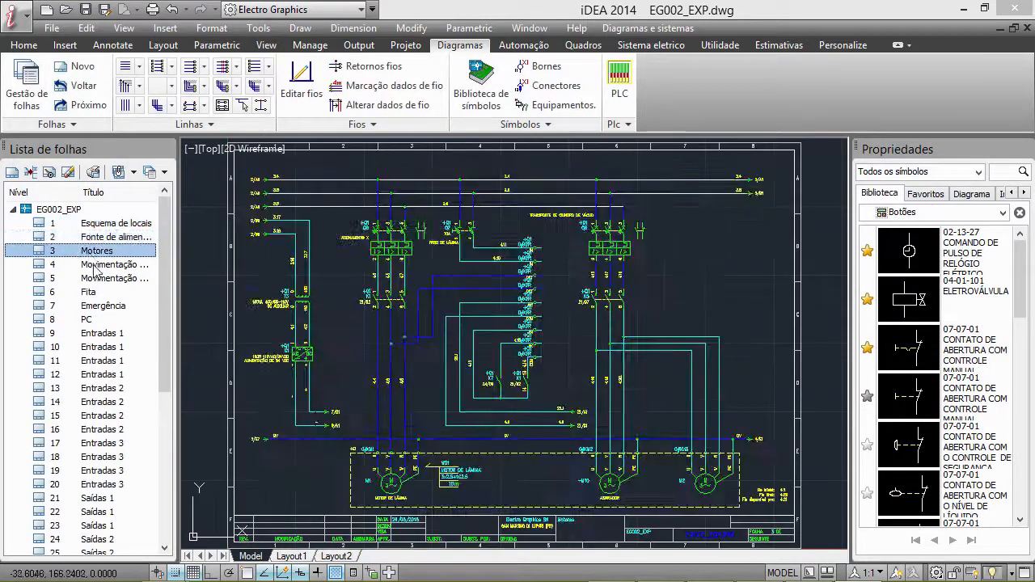
{"action": "left_click", "coordinate": [93, 268]}
{"action": "left_click", "coordinate": [91, 281]}
{"action": "left_click", "coordinate": [89, 294]}
{"action": "left_click", "coordinate": [95, 306]}
{"action": "left_click", "coordinate": [99, 320]}
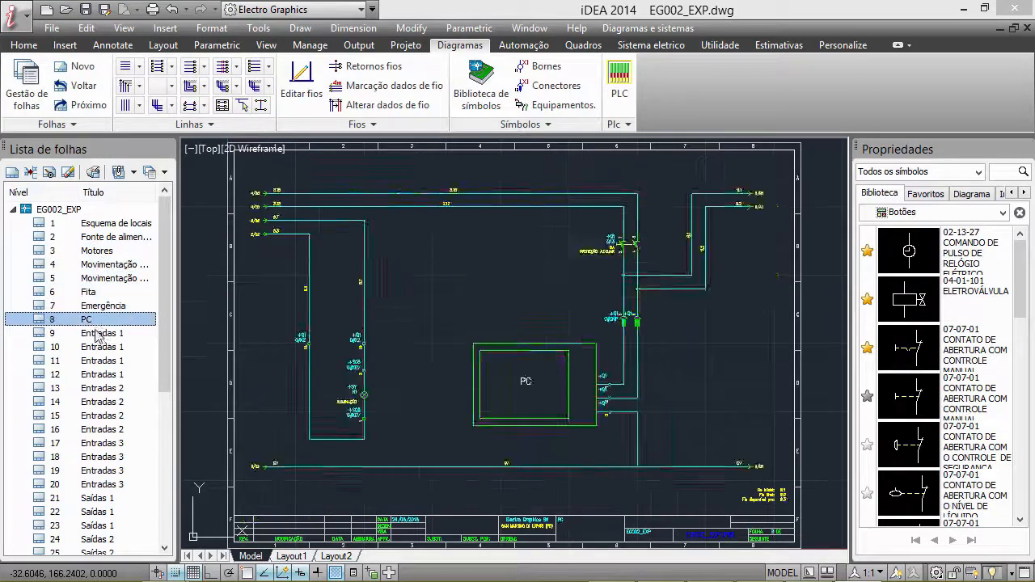
{"action": "left_click", "coordinate": [102, 334]}
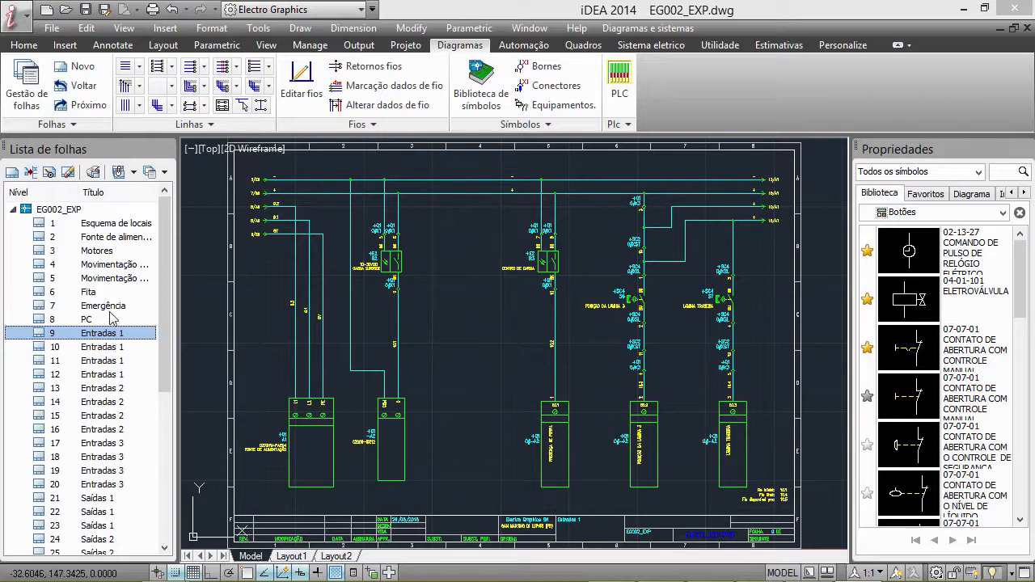
{"action": "left_click", "coordinate": [91, 278]}
{"action": "left_click", "coordinate": [92, 251]}
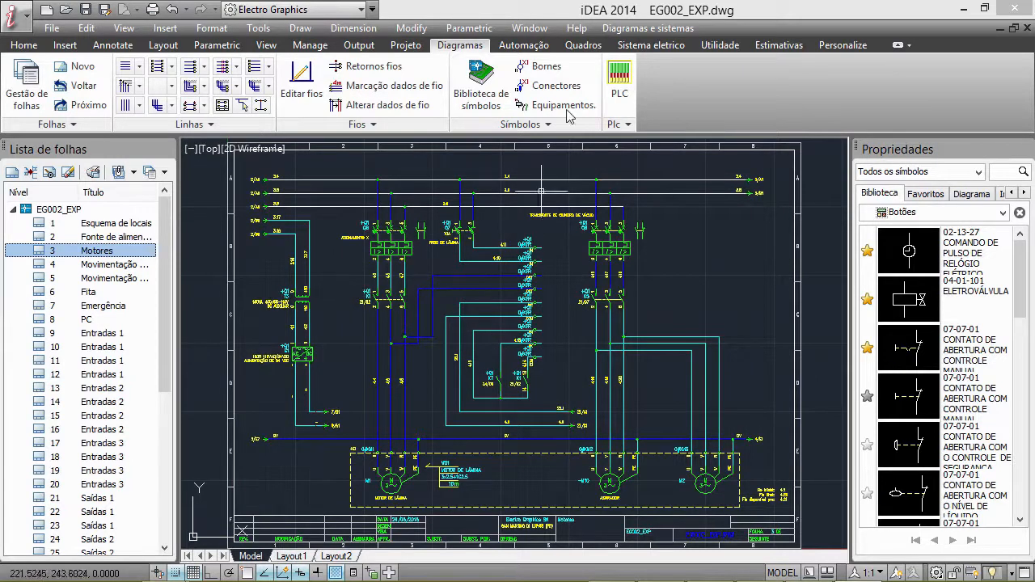
{"action": "left_click", "coordinate": [531, 47]}
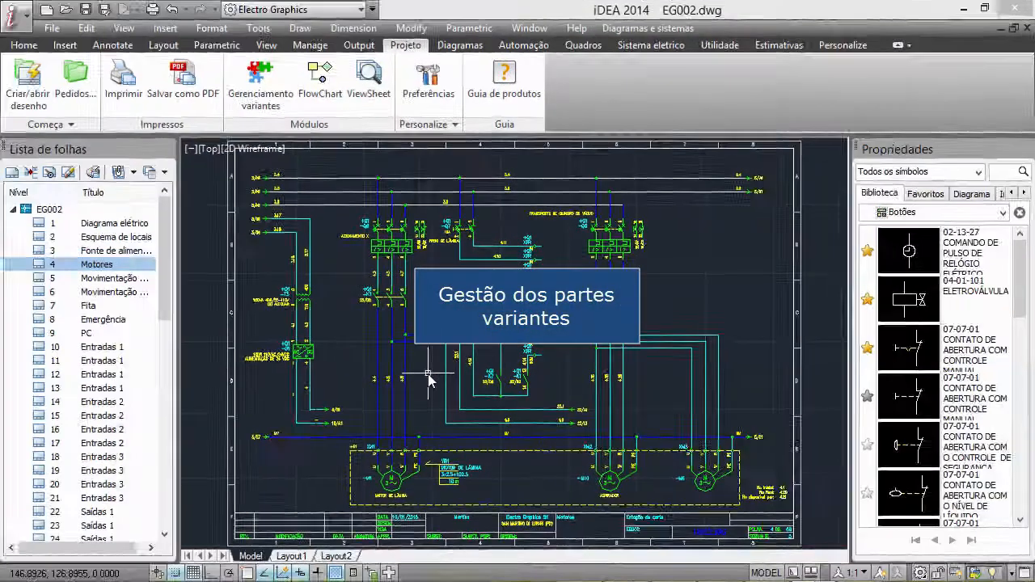
Start the Vario variant manager for EG002 and create macro M01 with the description MOTOR DE LÂMINA
{"action": "left_click", "coordinate": [260, 89]}
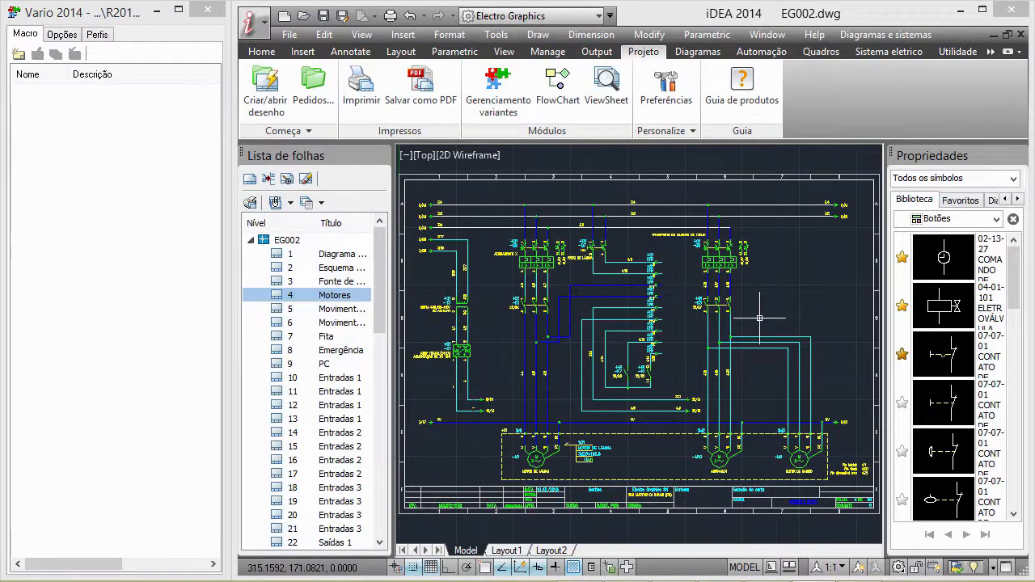
{"action": "left_click", "coordinate": [18, 55]}
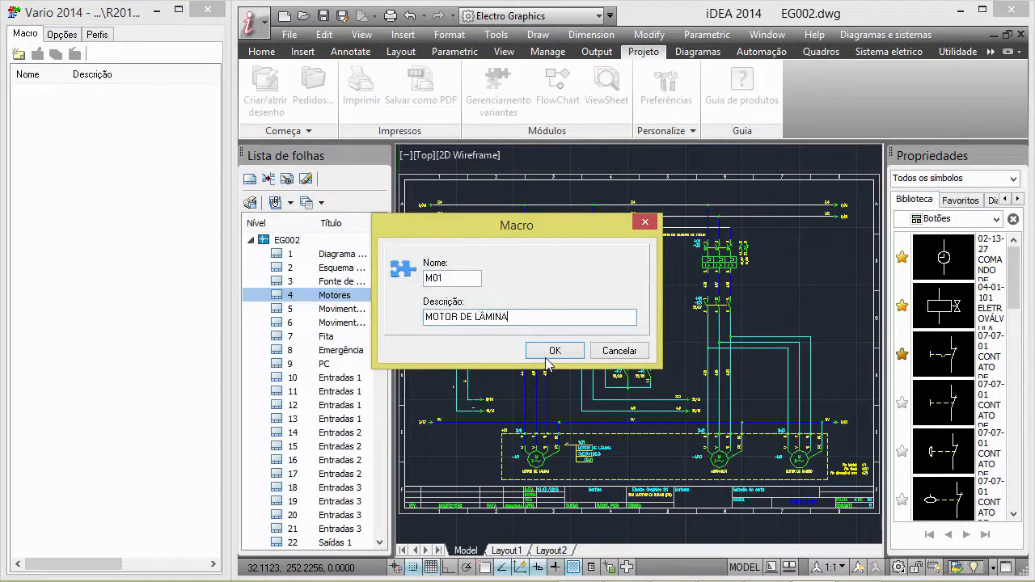
{"action": "key", "text": "Return"}
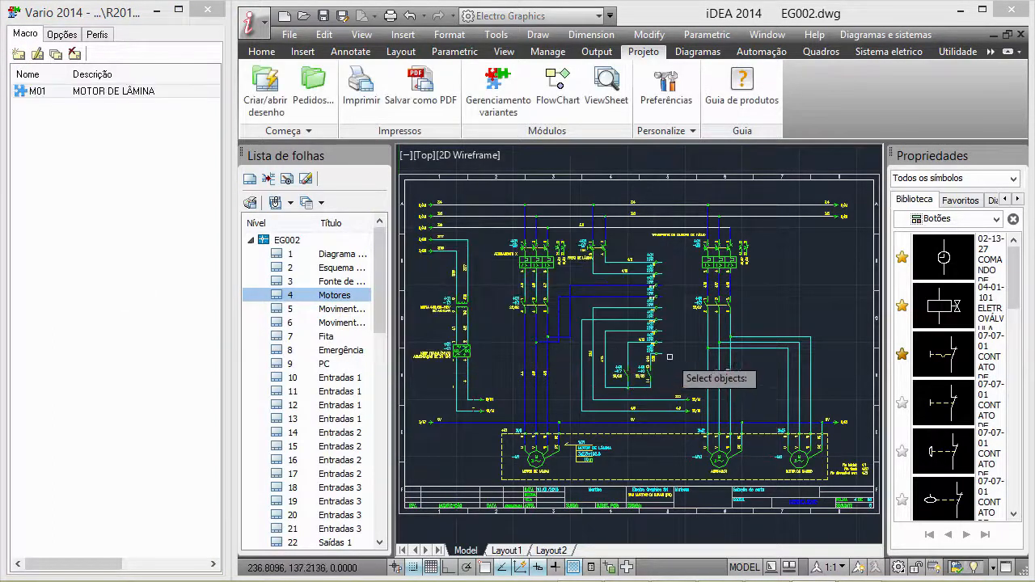
Window-select the motor and feed wires at the right end of the Motores sheet as the new macro's objects
{"action": "left_click", "coordinate": [687, 356]}
{"action": "left_click", "coordinate": [841, 323]}
{"action": "left_click", "coordinate": [765, 319]}
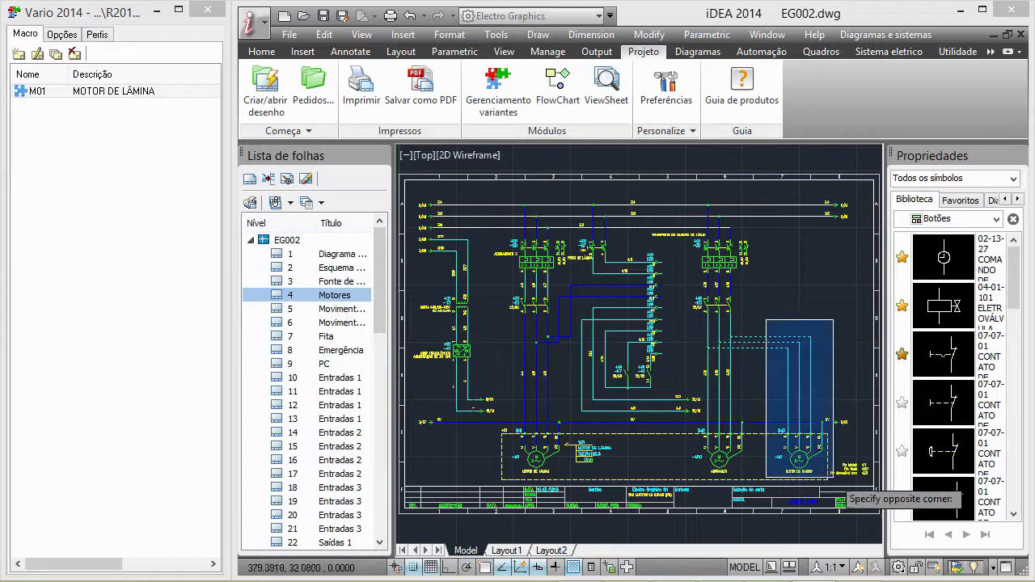
{"action": "left_click", "coordinate": [841, 482]}
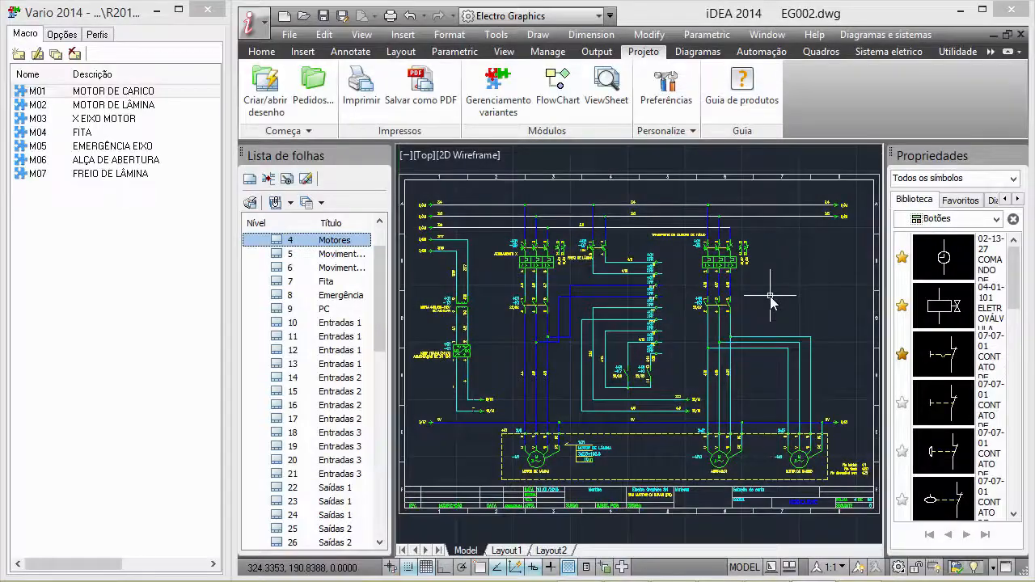
Disable macro M01 (MOTOR DE CARICO) in the Motores diagram and enable it again
{"action": "left_click", "coordinate": [105, 91]}
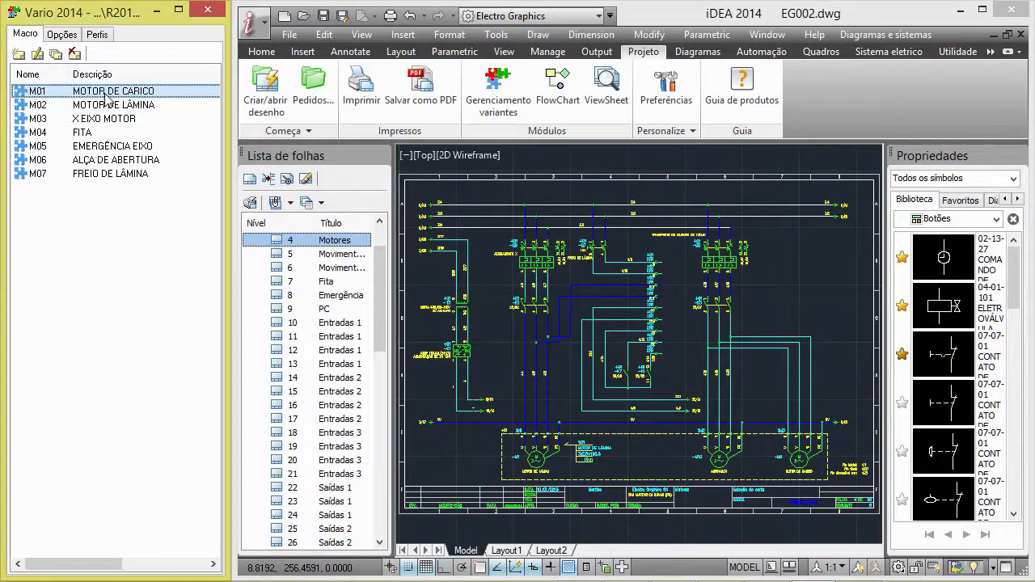
{"action": "right_click", "coordinate": [105, 93]}
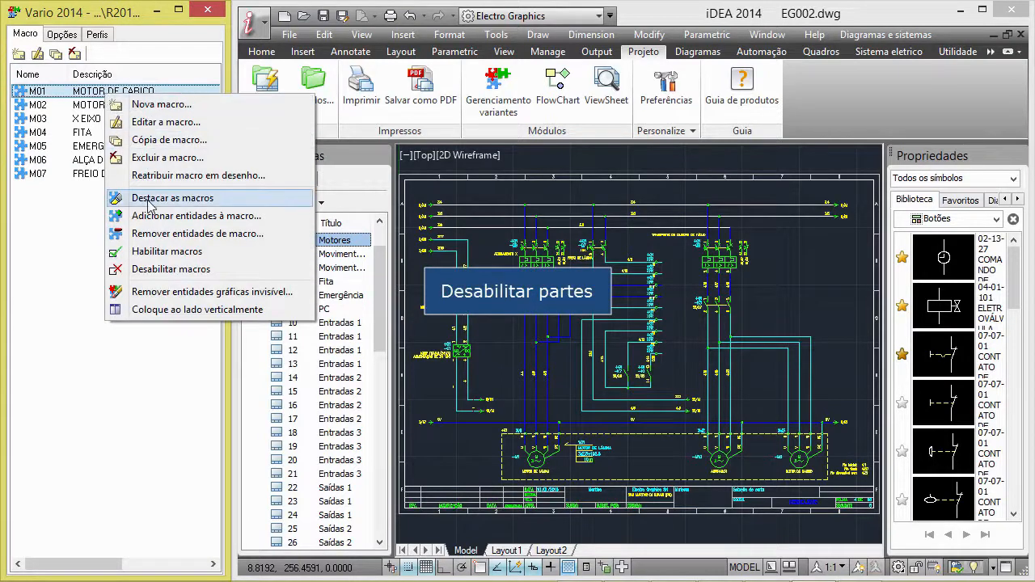
{"action": "left_click", "coordinate": [154, 270]}
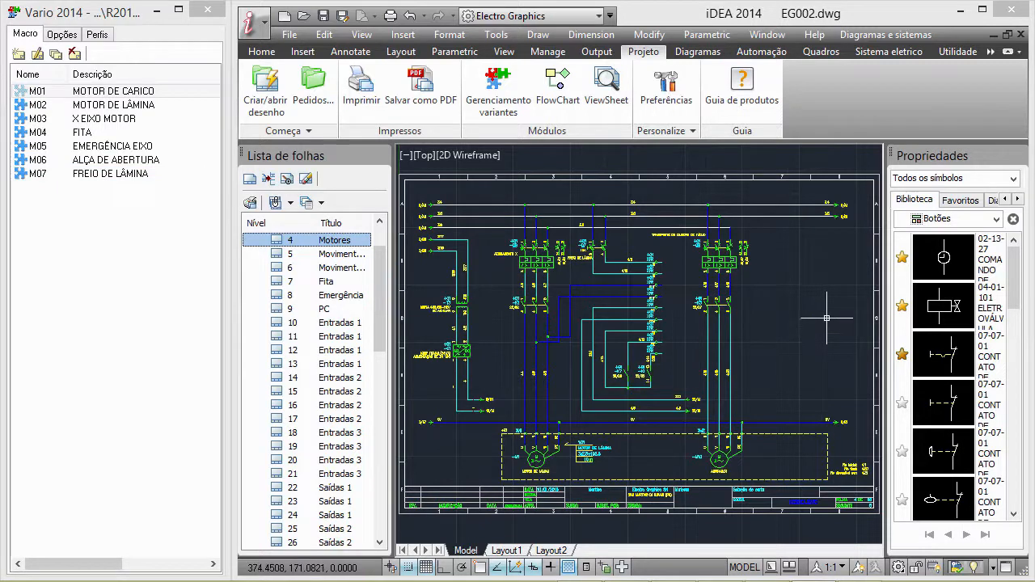
{"action": "right_click", "coordinate": [126, 91]}
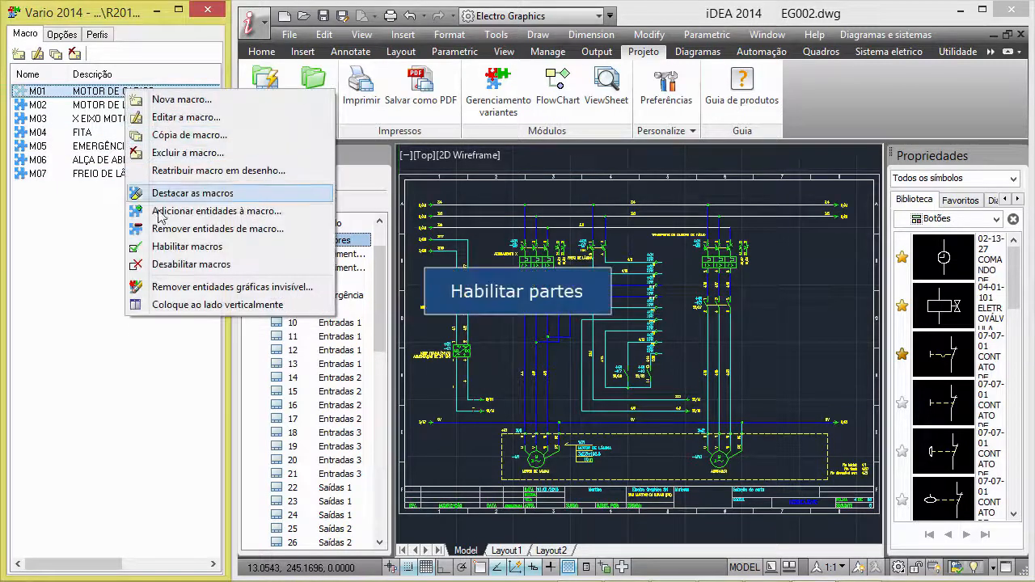
{"action": "left_click", "coordinate": [166, 249]}
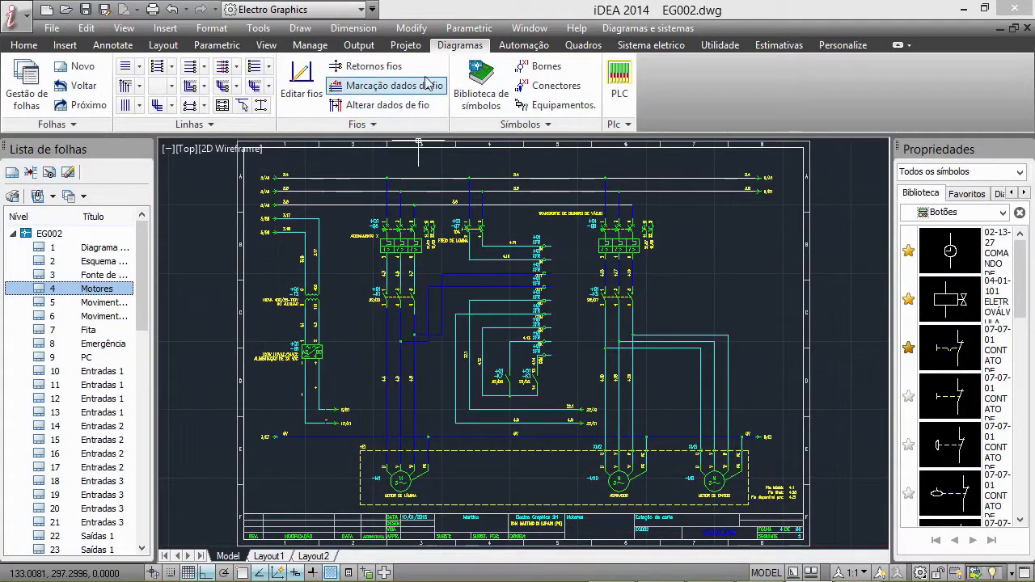
{"action": "left_click", "coordinate": [406, 45]}
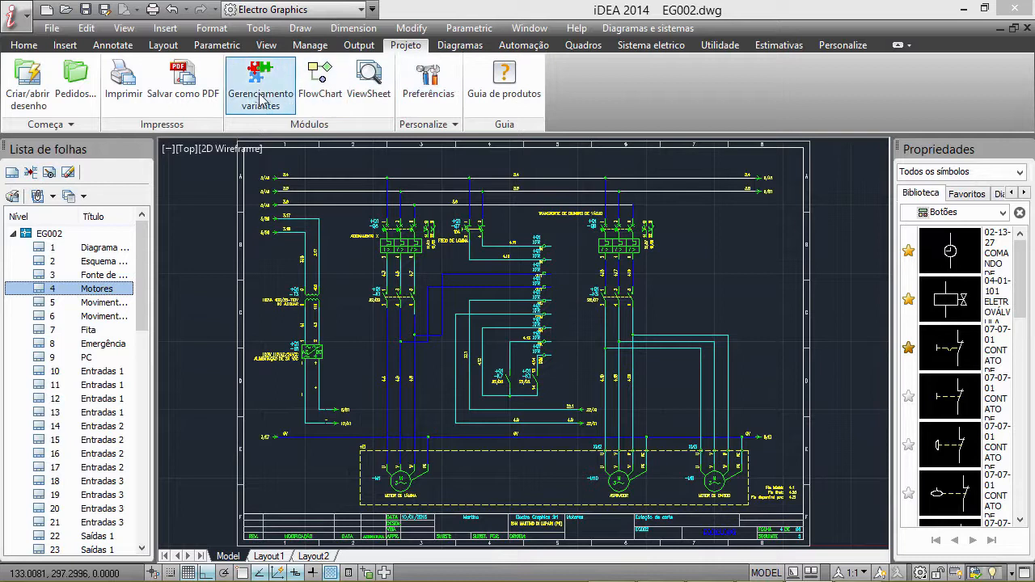
{"action": "left_click", "coordinate": [461, 45]}
{"action": "left_click", "coordinate": [60, 124]}
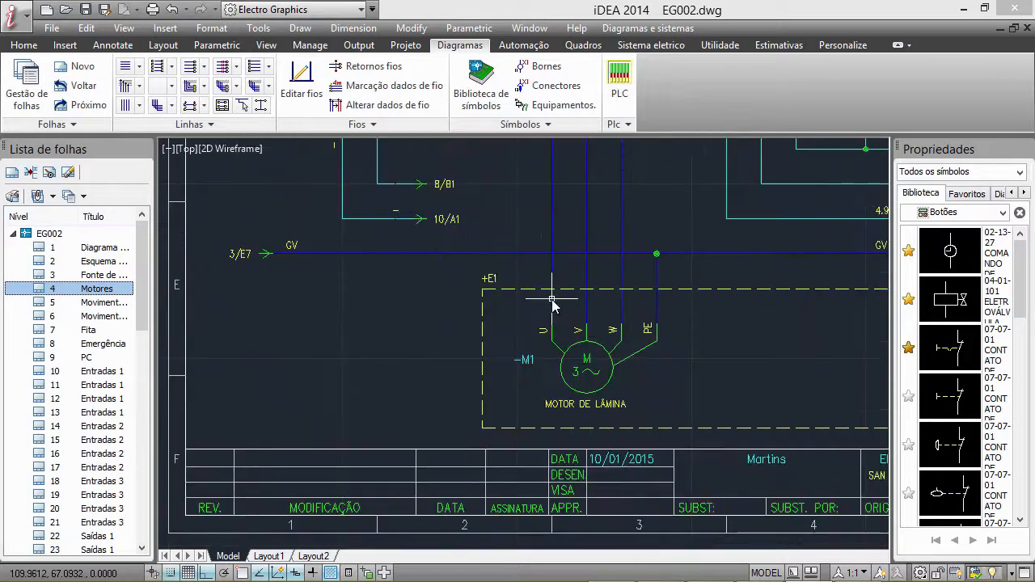
Insert terminals of strip XM1 across the four feed wires of motor -M1, using the Número 1, 2, 3 numbering
{"action": "left_click", "coordinate": [535, 67]}
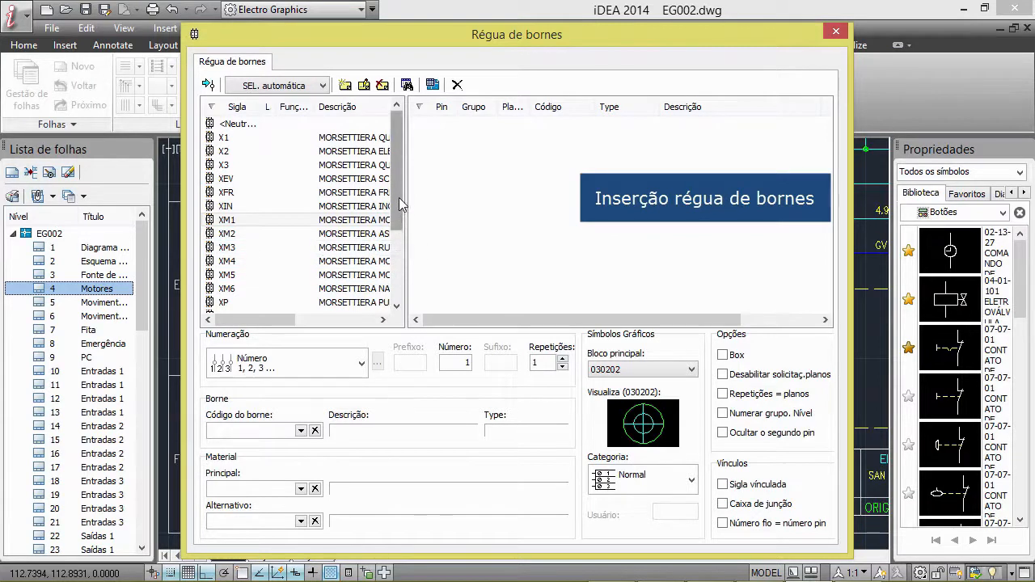
{"action": "left_click", "coordinate": [287, 372]}
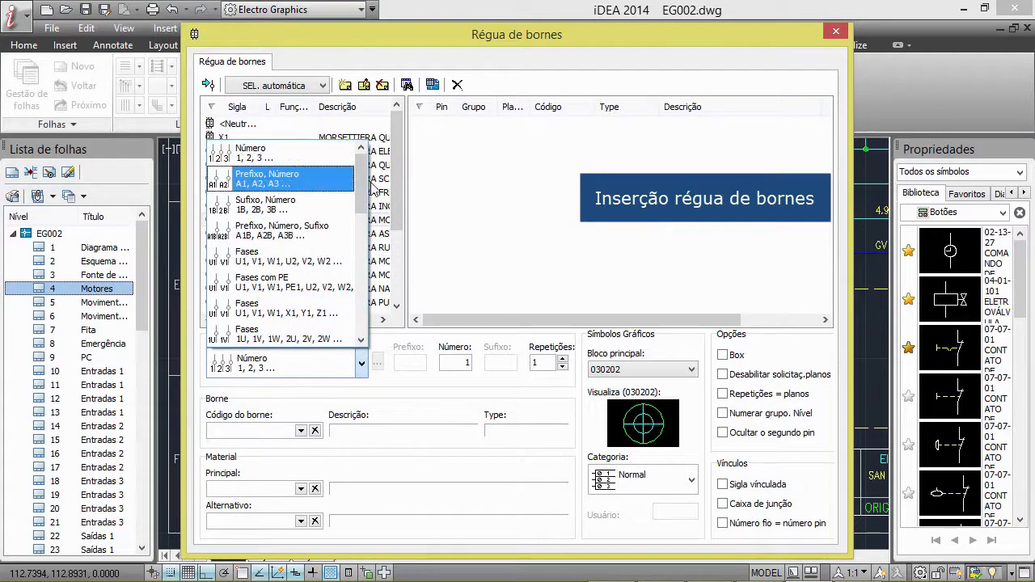
{"action": "left_click", "coordinate": [299, 155]}
{"action": "double_click", "coordinate": [249, 225]}
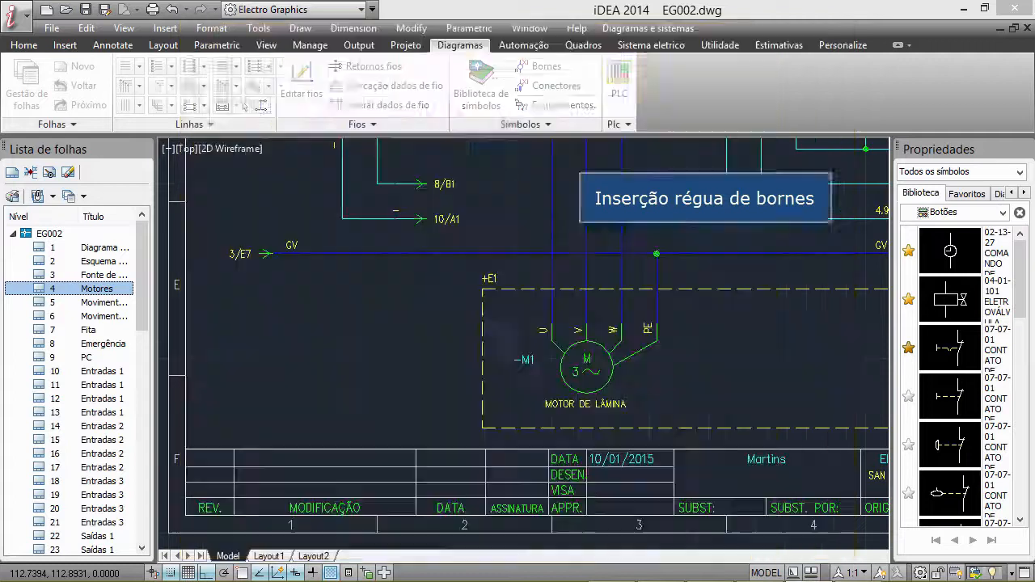
{"action": "left_click", "coordinate": [708, 288]}
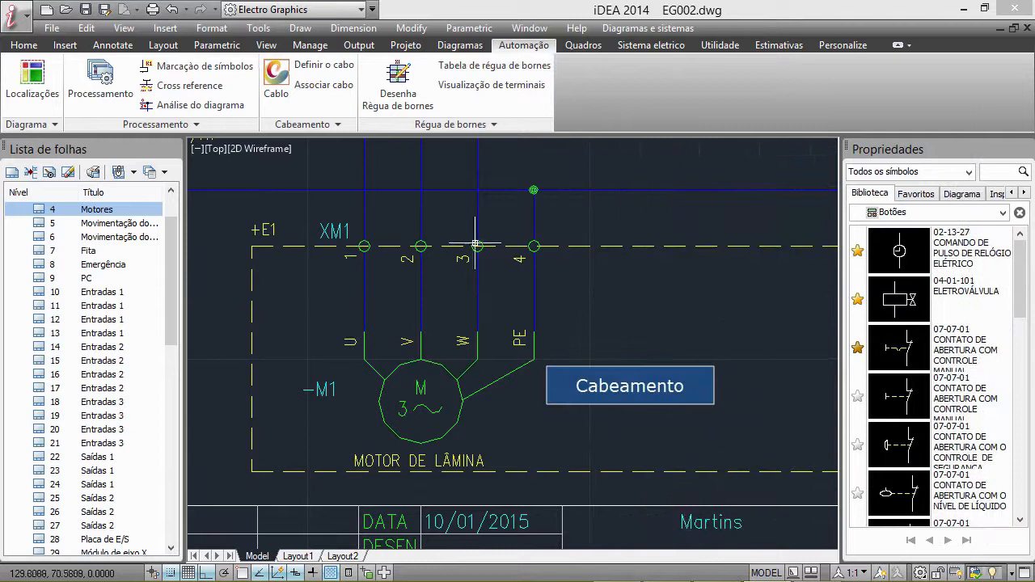
Define a cable with a horizontal line about 65 units long across the four wires between XM1 and motor -M1
{"action": "left_click", "coordinate": [322, 64]}
{"action": "left_click", "coordinate": [307, 301]}
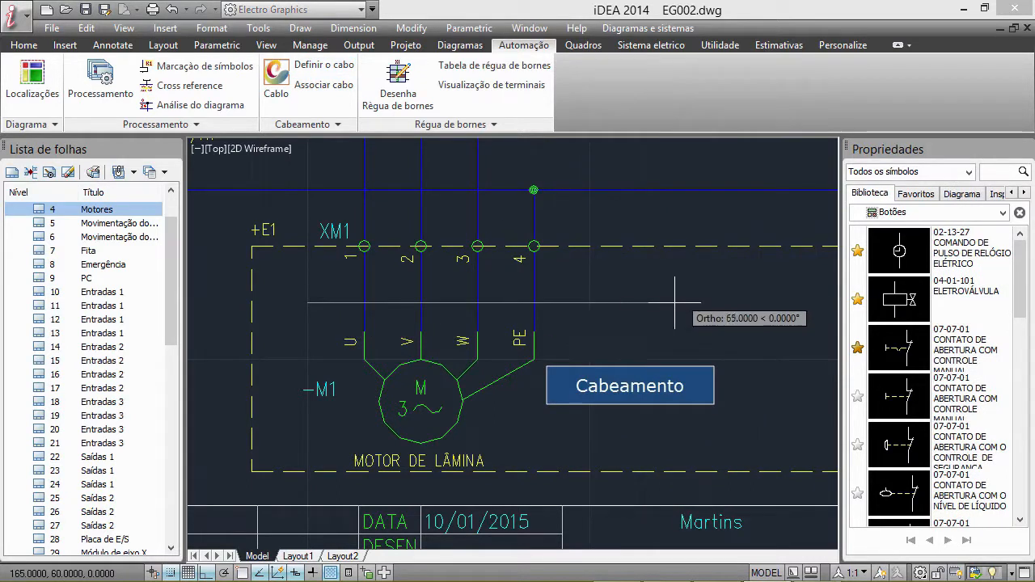
{"action": "left_click", "coordinate": [675, 302]}
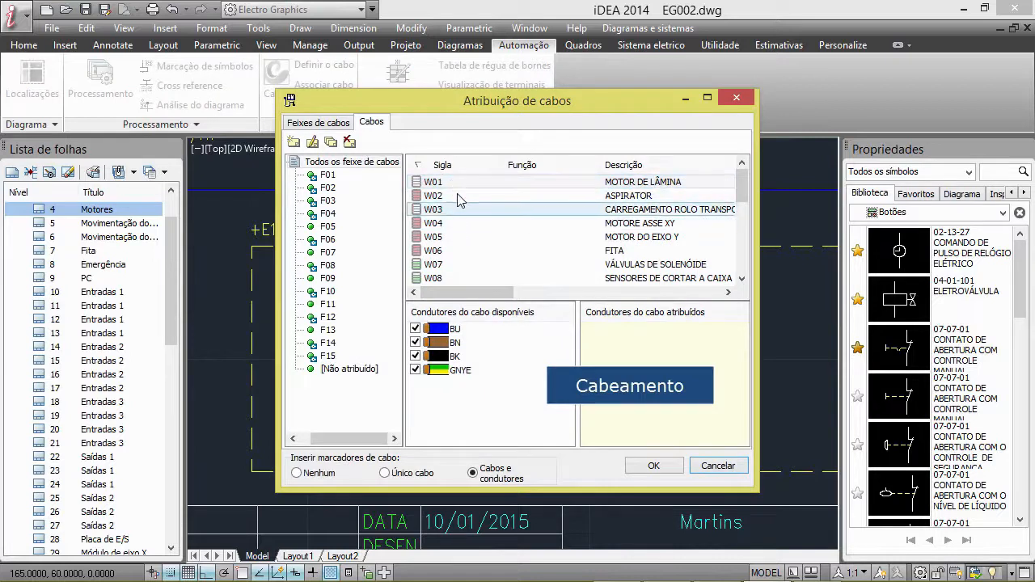
Review code CV477 and its conductor colours for cable W01, and assign W01 to the wires with Cabos e condutores markers
{"action": "left_click", "coordinate": [313, 142]}
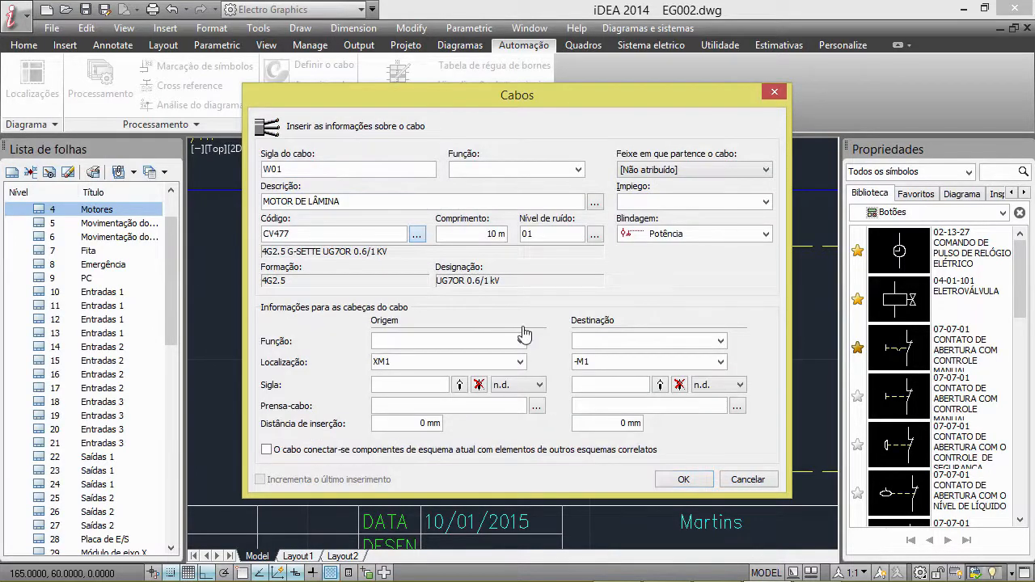
{"action": "left_click", "coordinate": [417, 233]}
{"action": "left_click", "coordinate": [476, 361]}
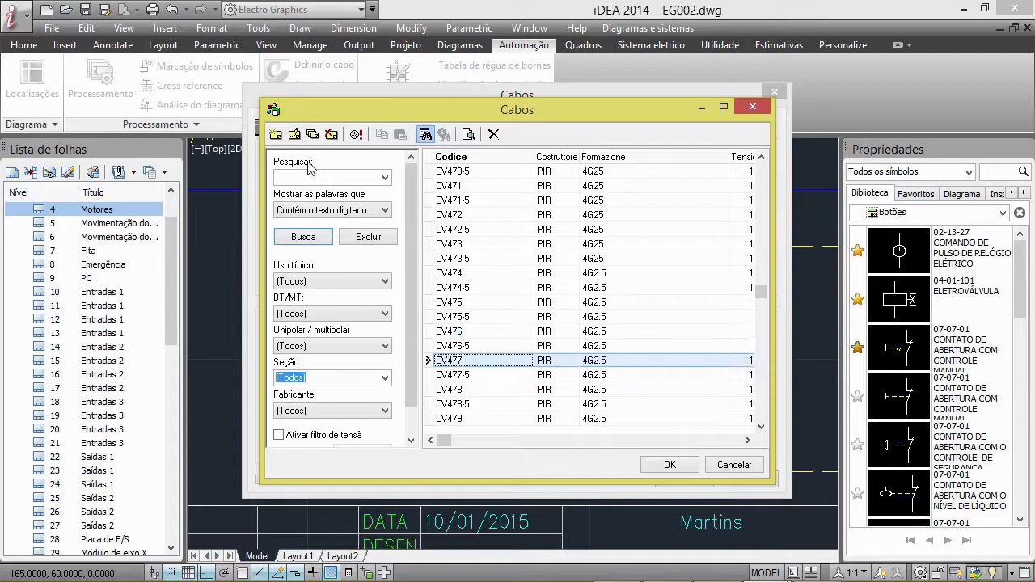
{"action": "left_click", "coordinate": [295, 136]}
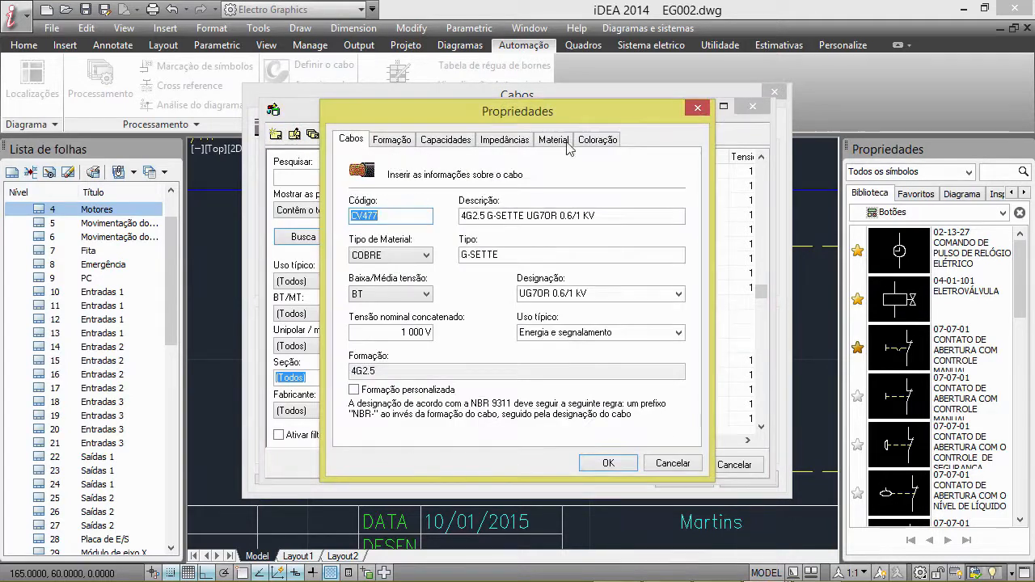
{"action": "left_click", "coordinate": [598, 141]}
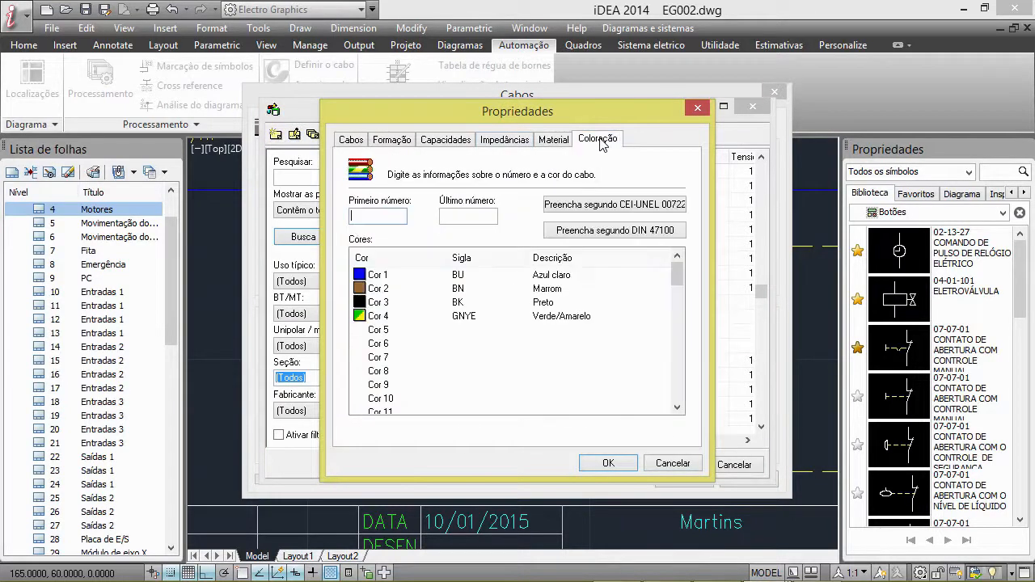
{"action": "left_click", "coordinate": [608, 463]}
{"action": "left_click", "coordinate": [685, 465]}
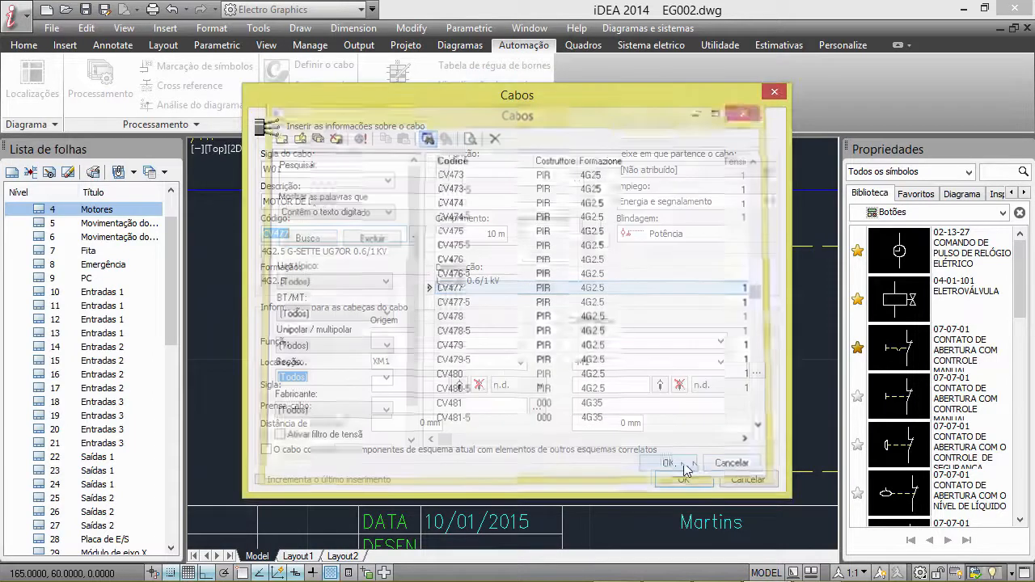
{"action": "left_click", "coordinate": [683, 479]}
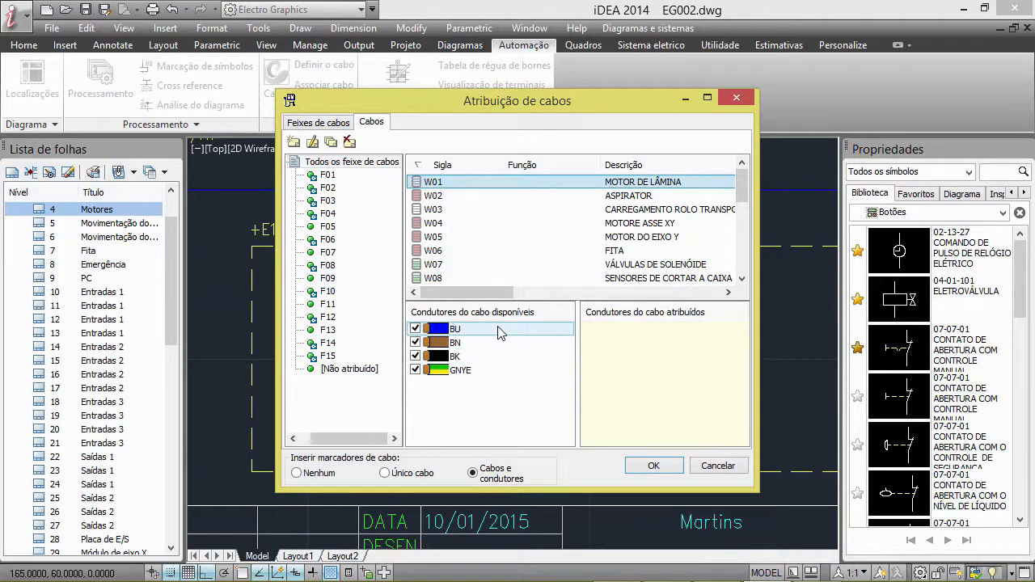
{"action": "left_click", "coordinate": [654, 467]}
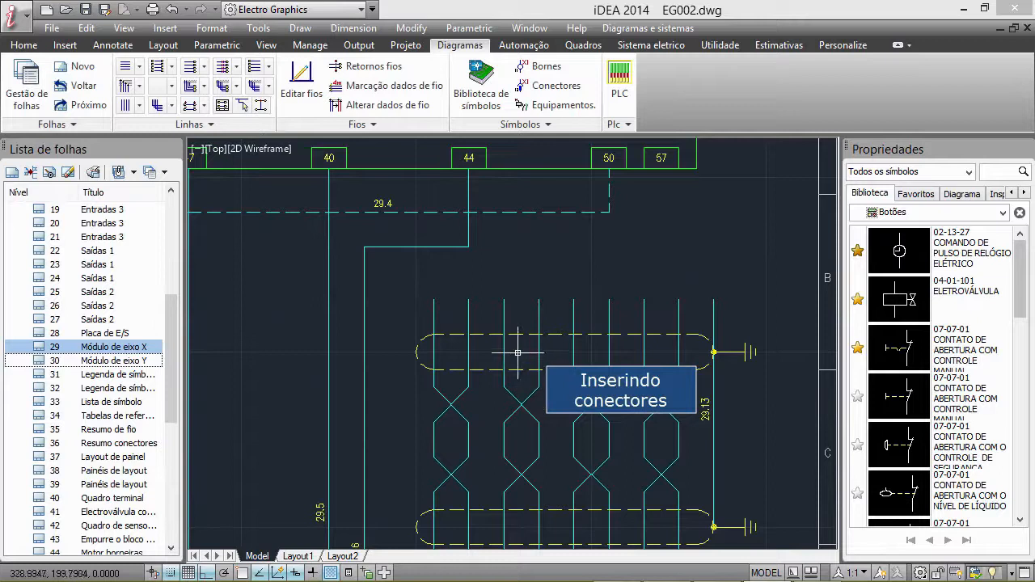
Insert connector CN2 with pins 1 to 9 along a line about 110 units long across the Módulo de eixo X wires
{"action": "left_click", "coordinate": [562, 88]}
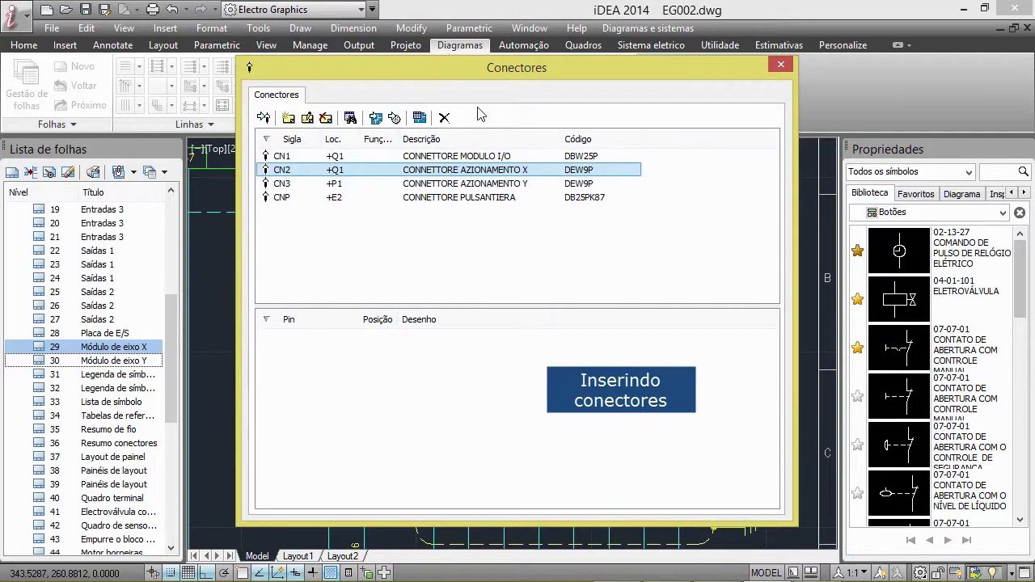
{"action": "double_click", "coordinate": [313, 172]}
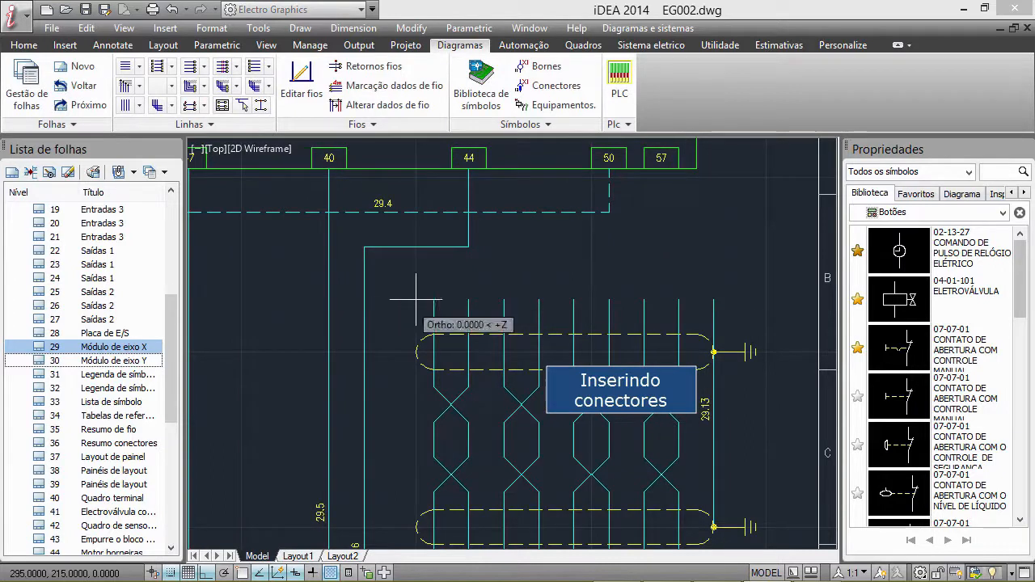
{"action": "left_click", "coordinate": [784, 299]}
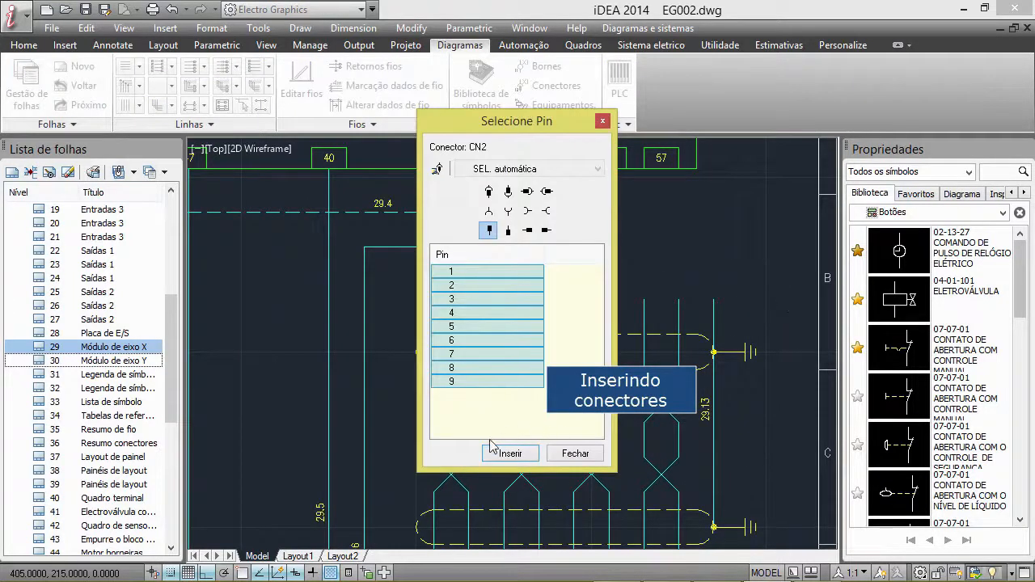
{"action": "left_click", "coordinate": [507, 454]}
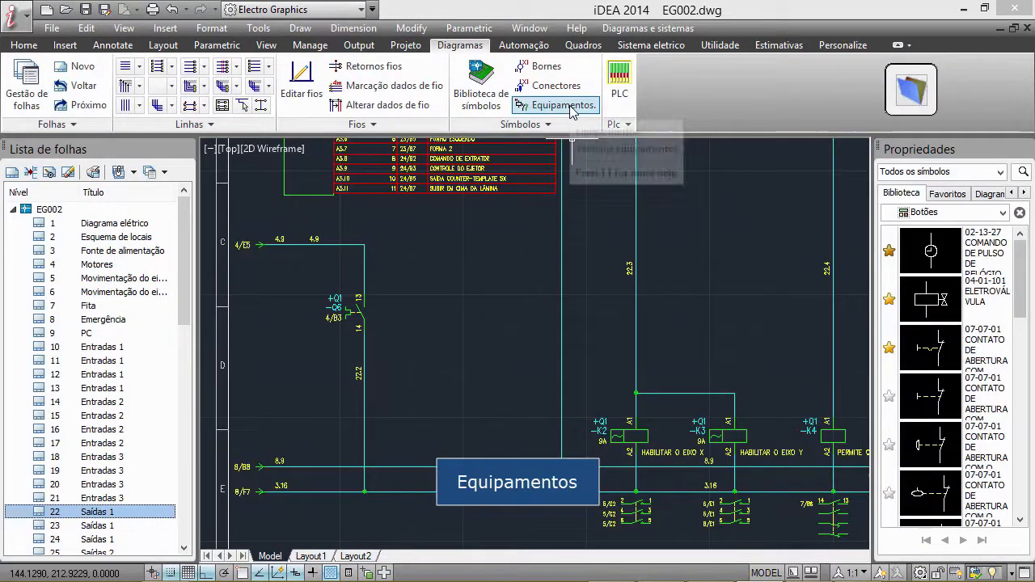
Examine the contacts and material data of equipment -K3, -K5 and -K4 in the Equipamentos list
{"action": "left_click", "coordinate": [571, 106]}
{"action": "left_click", "coordinate": [431, 240]}
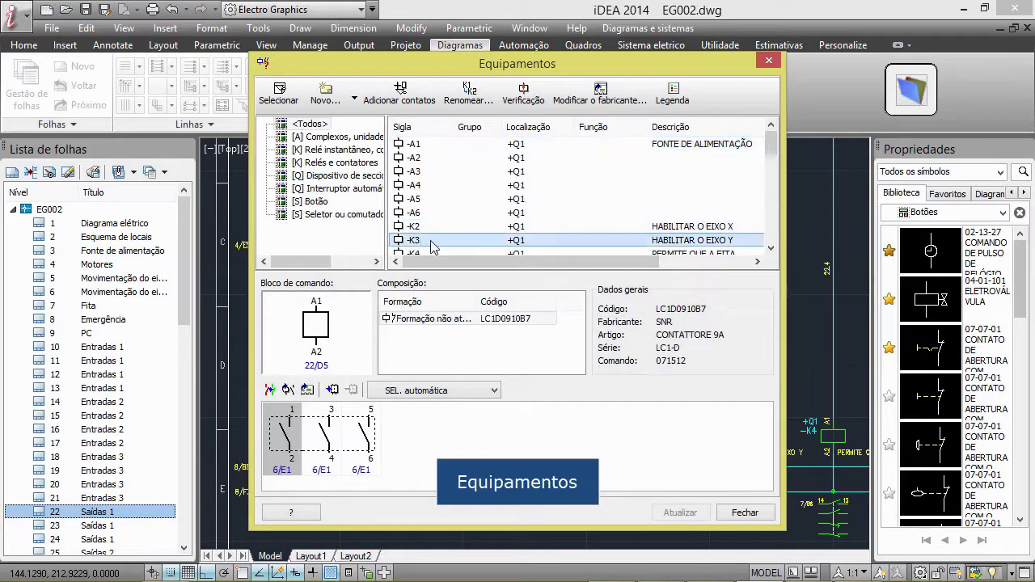
{"action": "scroll", "coordinate": [485, 234], "scroll_direction": "down", "scroll_amount": 3}
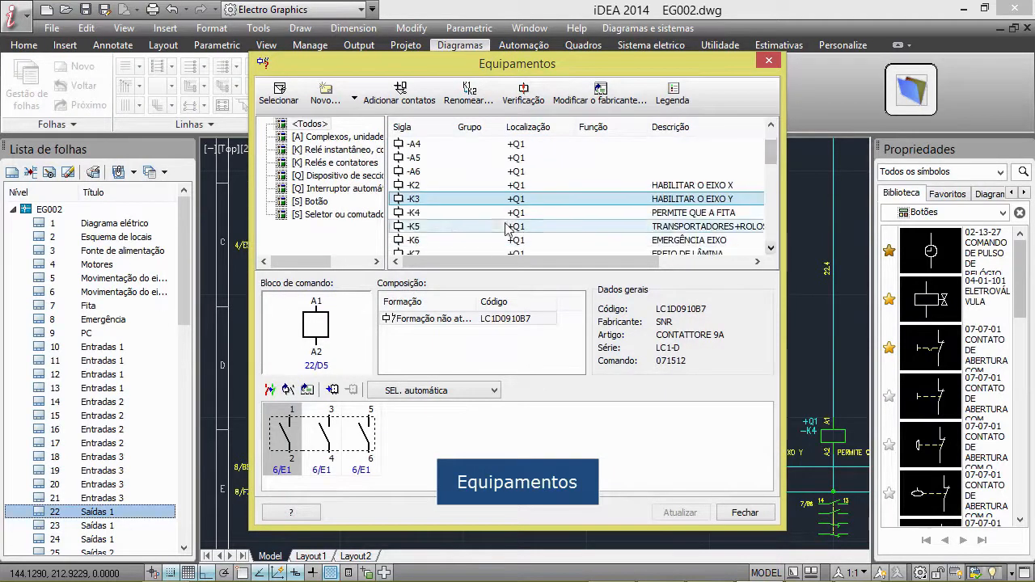
{"action": "left_click", "coordinate": [434, 215]}
{"action": "left_click", "coordinate": [417, 226]}
{"action": "left_click", "coordinate": [417, 213]}
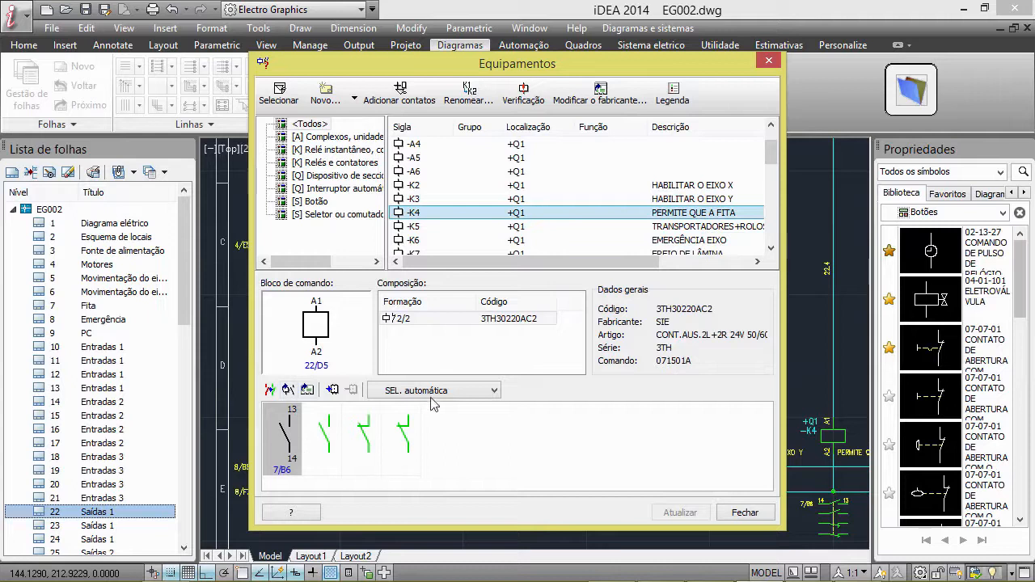
Start a new equipment formation and choose KM-3P-2L3R-01 from the Base formations of the CONTATORES group
{"action": "left_click", "coordinate": [326, 99]}
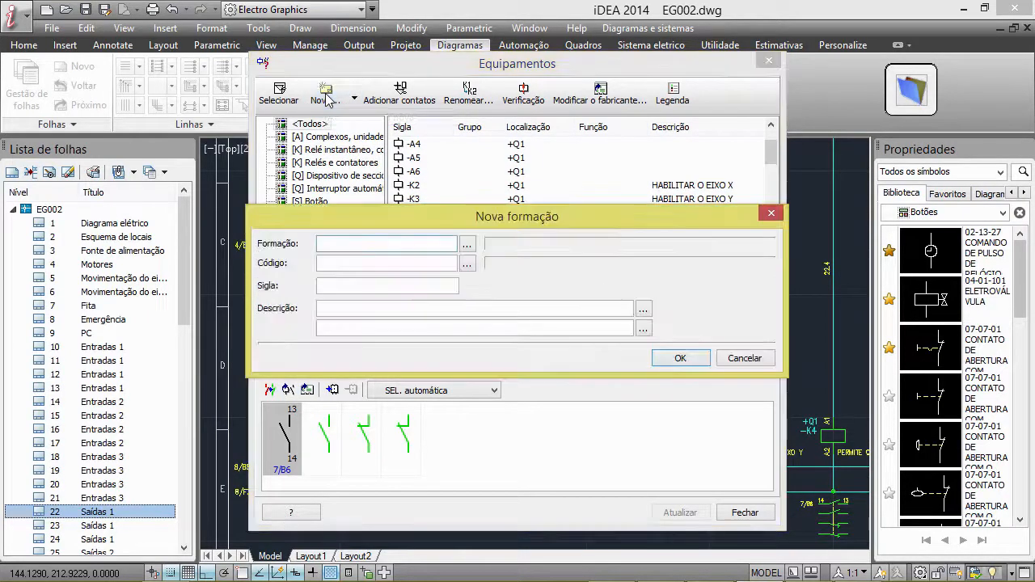
{"action": "left_click", "coordinate": [468, 247]}
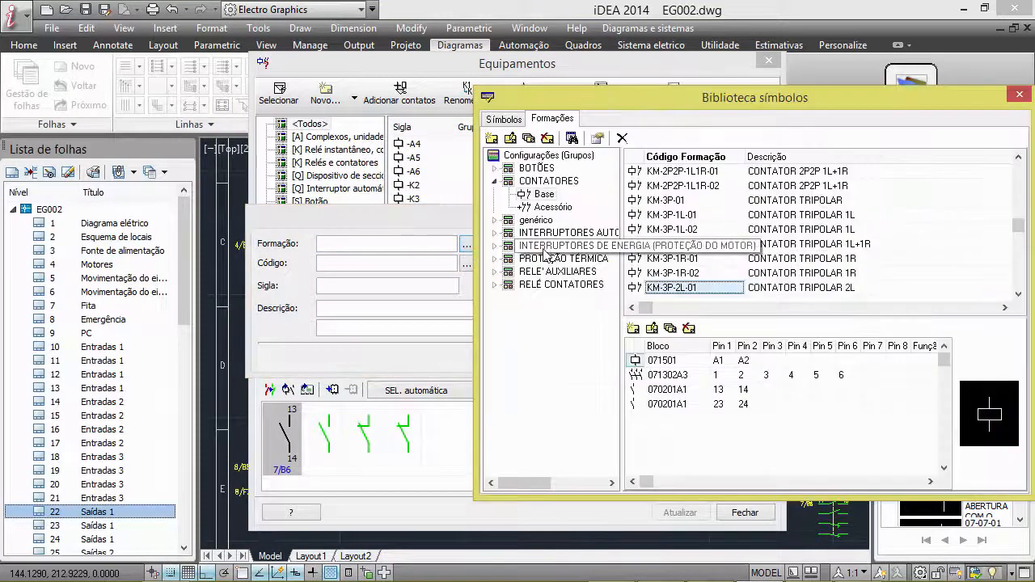
{"action": "left_click", "coordinate": [540, 195]}
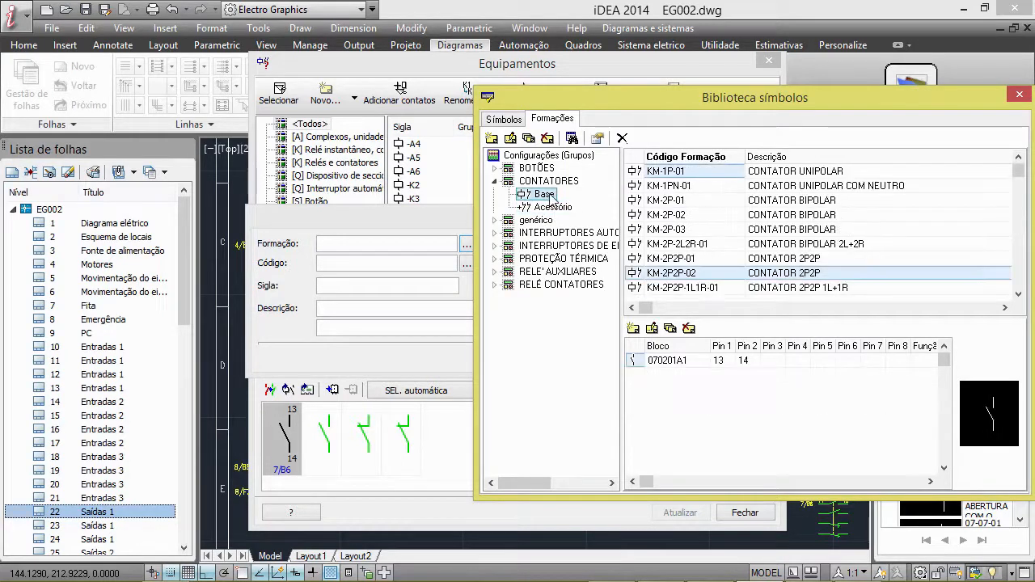
{"action": "left_click", "coordinate": [1018, 293]}
{"action": "key", "text": "Down"}
{"action": "key", "text": "Down"}
{"action": "key", "text": "Down"}
{"action": "key", "text": "Down"}
{"action": "key", "text": "Down"}
{"action": "key", "text": "Down"}
{"action": "key", "text": "Down"}
{"action": "key", "text": "Down"}
{"action": "key", "text": "Down"}
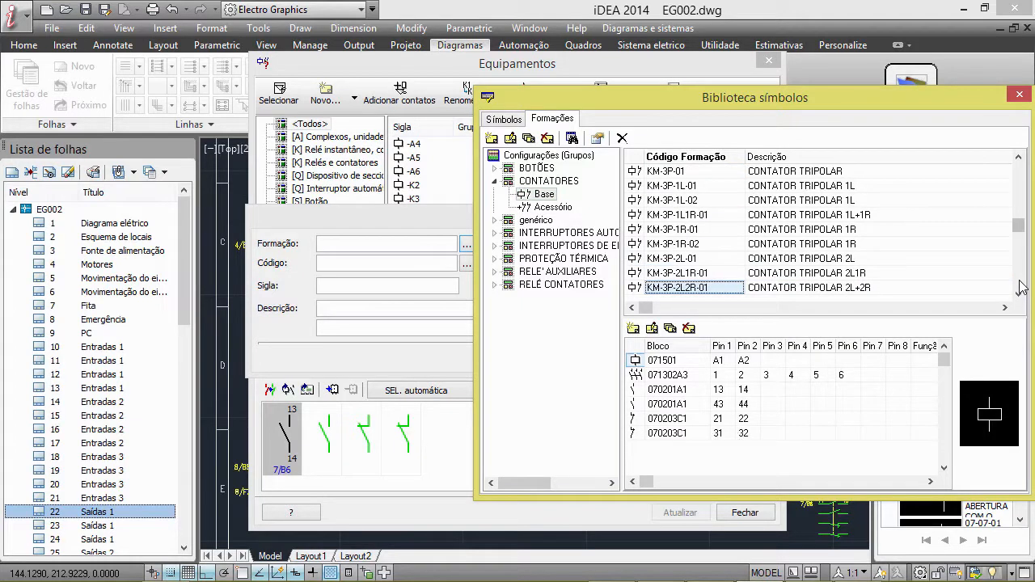
{"action": "key", "text": "Down"}
{"action": "key", "text": "Down"}
{"action": "key", "text": "Down"}
{"action": "key", "text": "Down"}
{"action": "key", "text": "Down"}
{"action": "key", "text": "Down"}
{"action": "key", "text": "Down"}
{"action": "key", "text": "Down"}
{"action": "key", "text": "Down"}
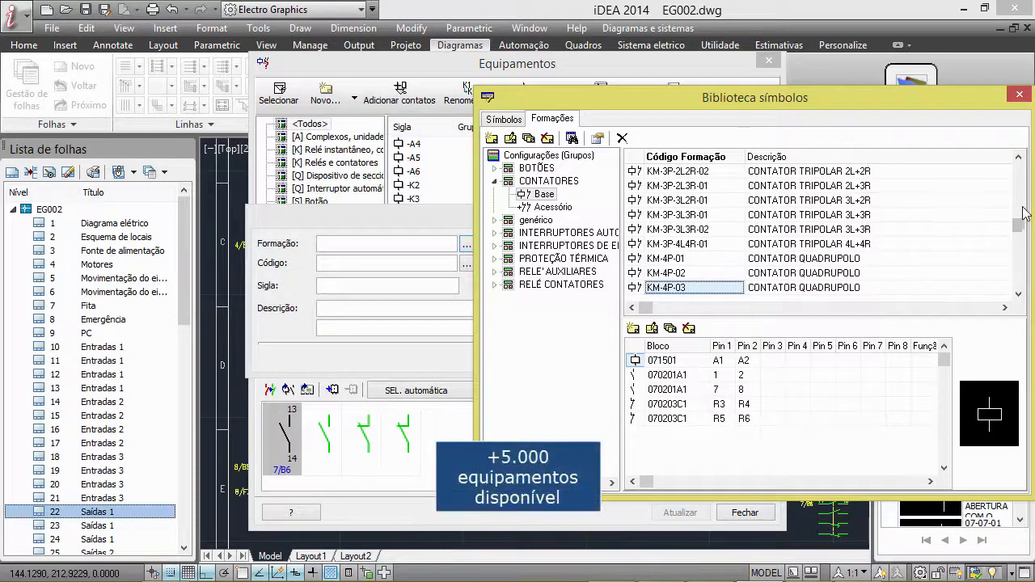
{"action": "key", "text": "Up"}
{"action": "key", "text": "Up"}
{"action": "key", "text": "Up"}
{"action": "key", "text": "Up"}
{"action": "key", "text": "Up"}
{"action": "key", "text": "Up"}
{"action": "key", "text": "Up"}
{"action": "key", "text": "Up"}
{"action": "key", "text": "Up"}
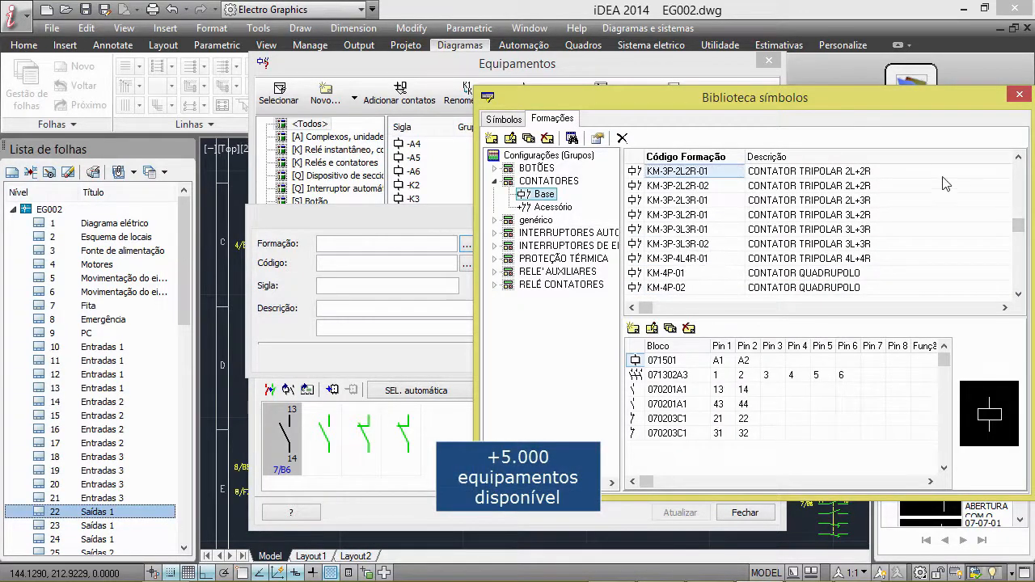
{"action": "key", "text": "Down"}
{"action": "key", "text": "Down"}
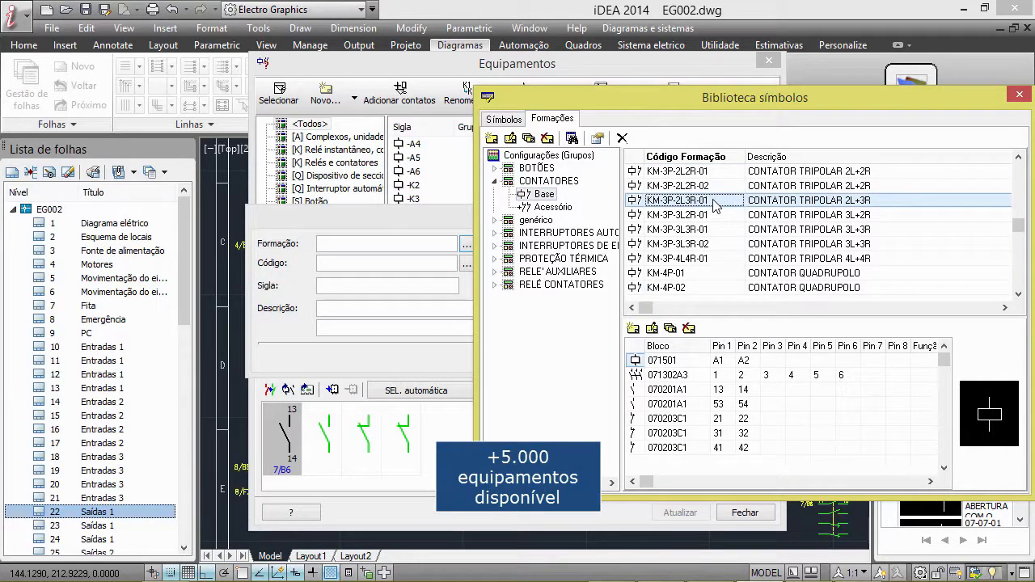
{"action": "double_click", "coordinate": [715, 207]}
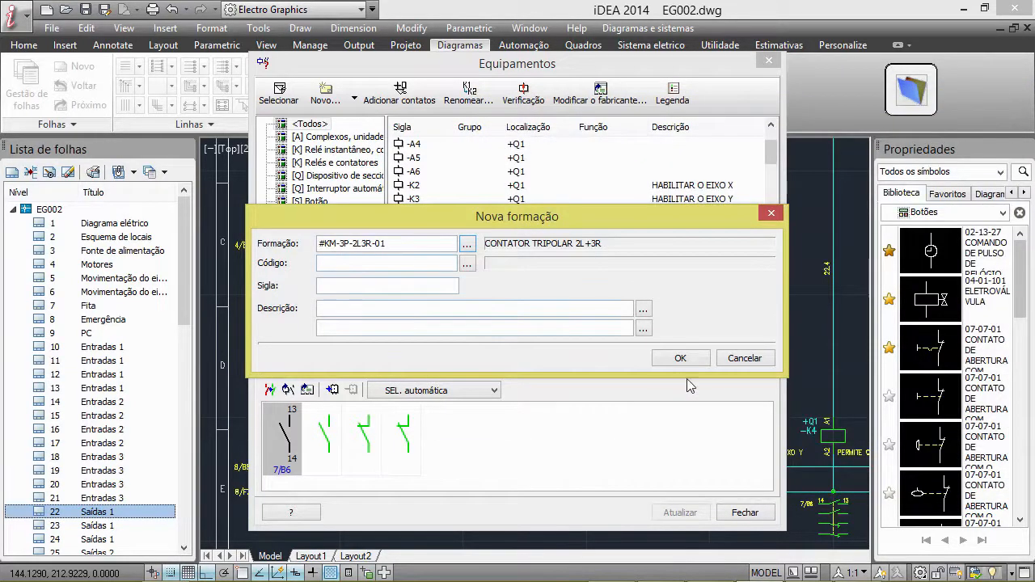
Confirm the new KM-3P-2L3R-01 contactor formation and insert its command block A1-A2 on sheet 22 Saídas 1
{"action": "left_click", "coordinate": [694, 362]}
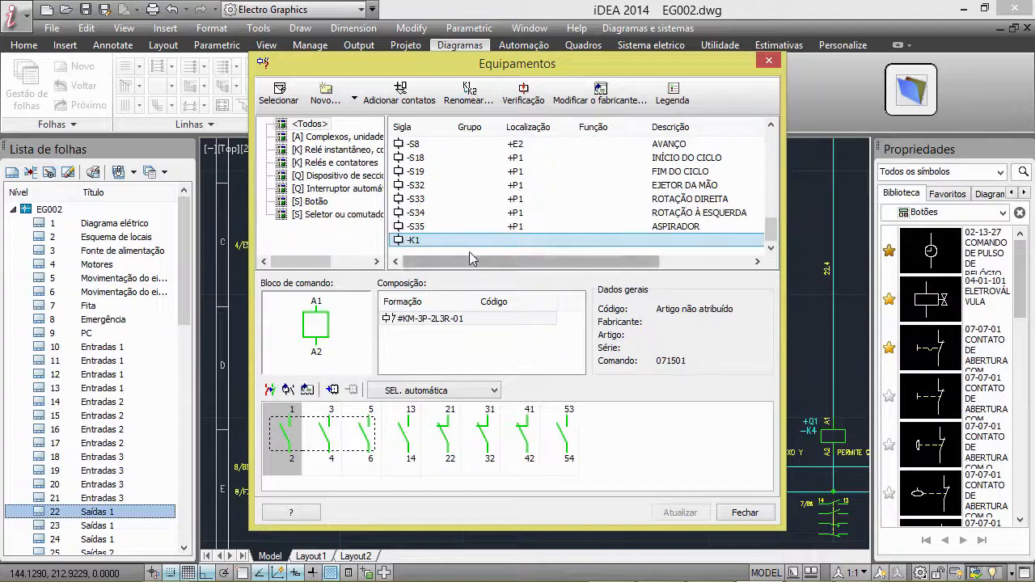
{"action": "double_click", "coordinate": [316, 327]}
{"action": "left_click", "coordinate": [363, 418]}
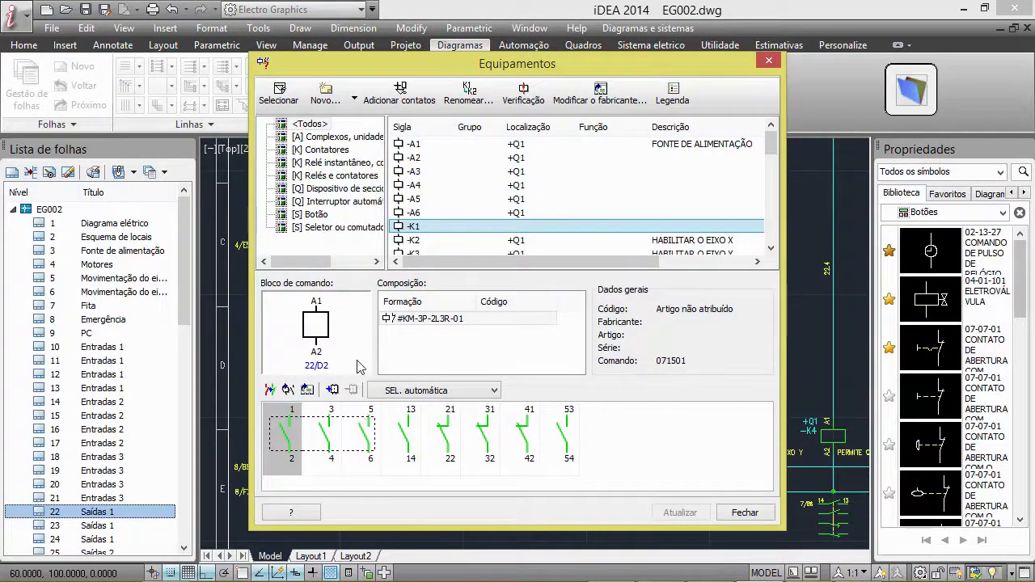
{"action": "left_click", "coordinate": [740, 512]}
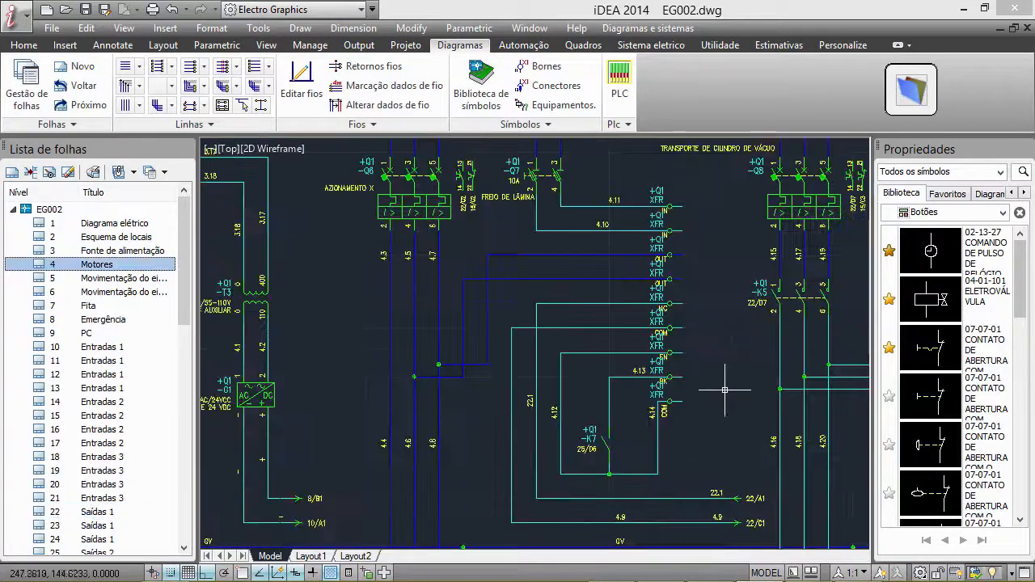
Insert the three power contacts 1 to 6 of contactor -K1 on the wires below breaker -Q6 of the Motores sheet
{"action": "left_click", "coordinate": [557, 105]}
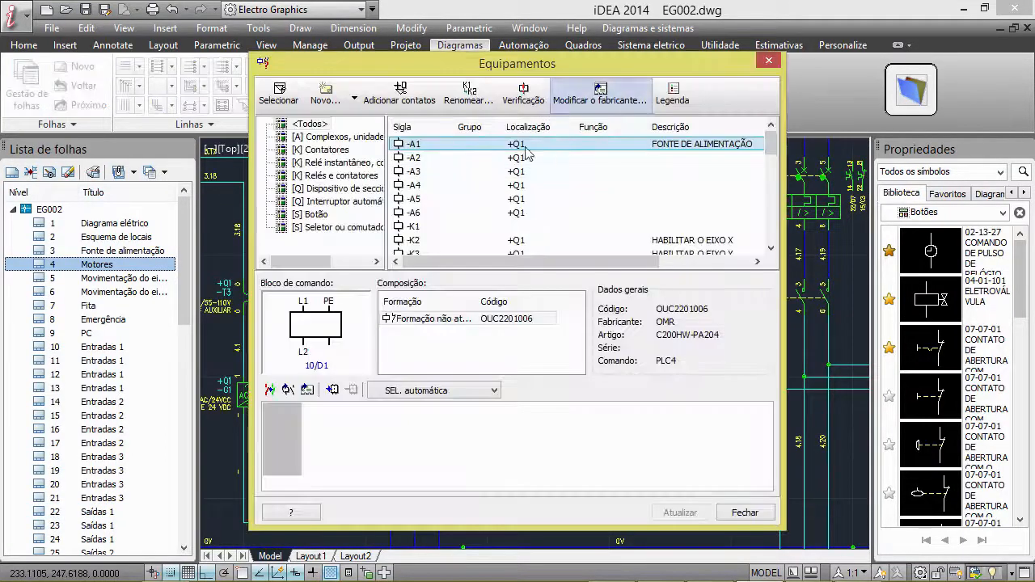
{"action": "left_click", "coordinate": [420, 230]}
{"action": "left_click", "coordinate": [330, 441]}
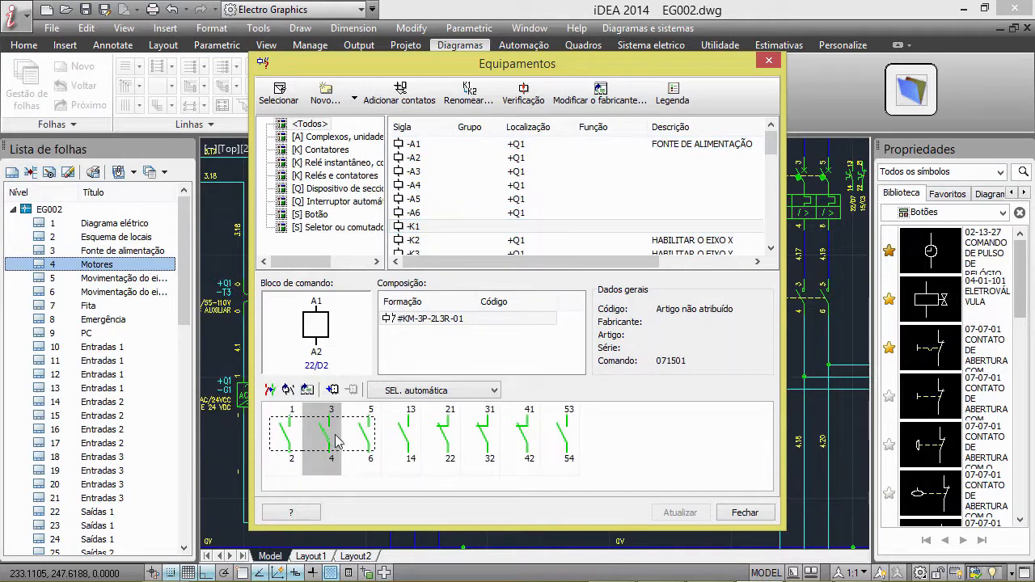
{"action": "double_click", "coordinate": [330, 441]}
{"action": "left_click", "coordinate": [388, 291]}
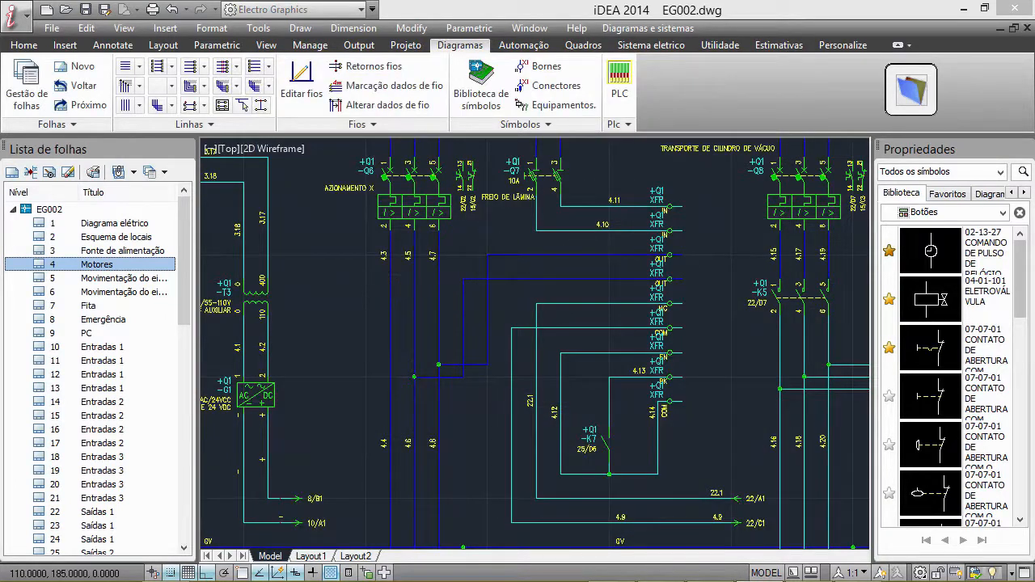
Insert contact 13-14 of -K1 on the vertical wire 4.14 beside -K7 and close the equipment list
{"action": "double_click", "coordinate": [410, 436]}
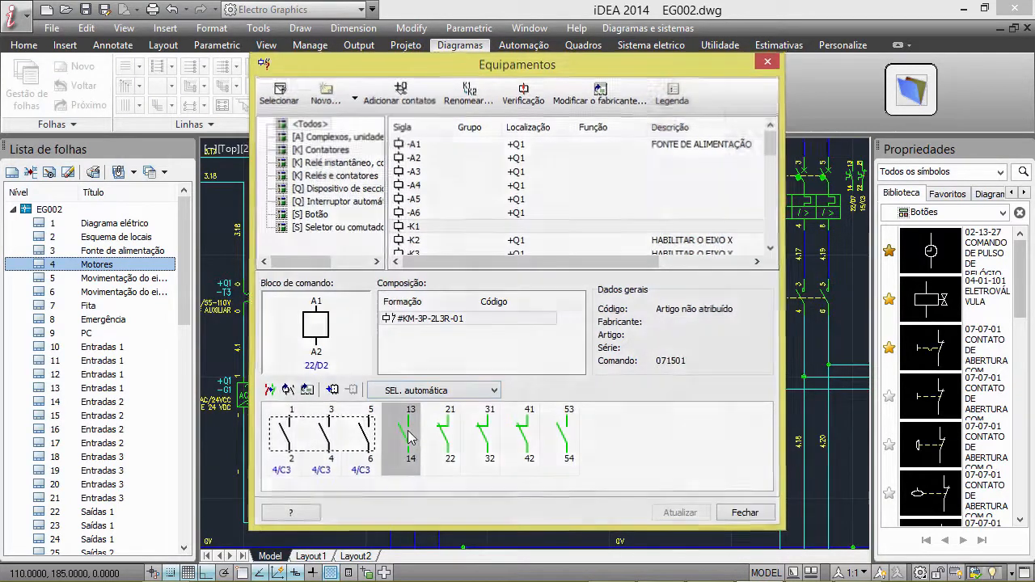
{"action": "scroll", "coordinate": [443, 314], "scroll_direction": "up", "scroll_amount": 5}
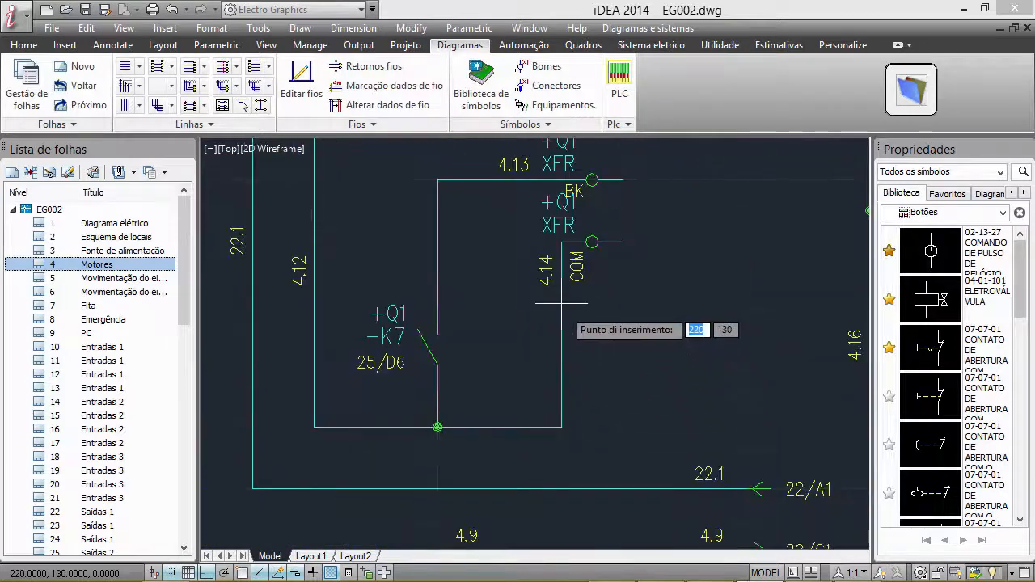
{"action": "left_click", "coordinate": [570, 333]}
{"action": "left_click", "coordinate": [742, 513]}
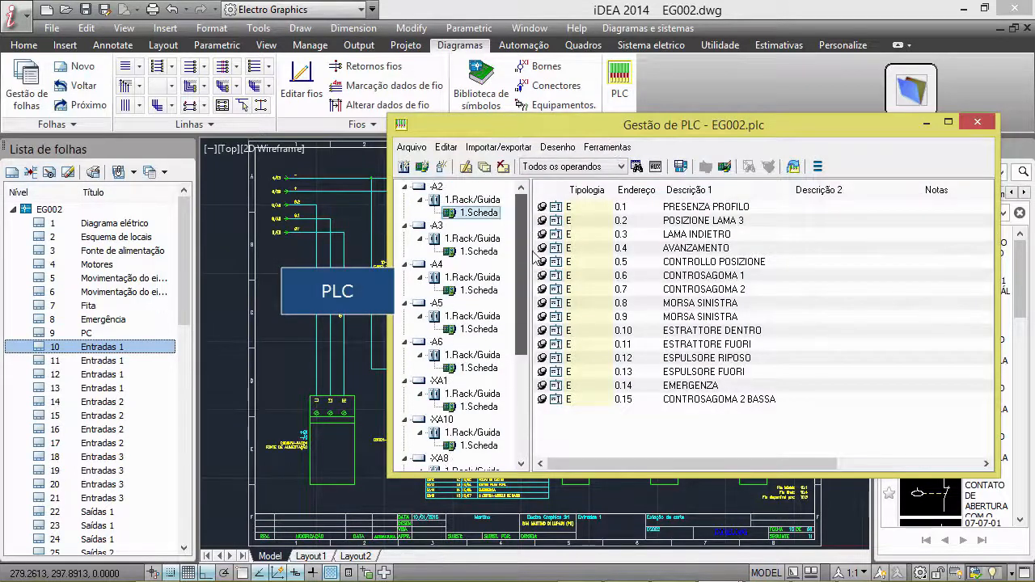
Review the input addresses and descriptions of the -A2 and -A3 boards in the PLC management of EG002
{"action": "left_click", "coordinate": [477, 251]}
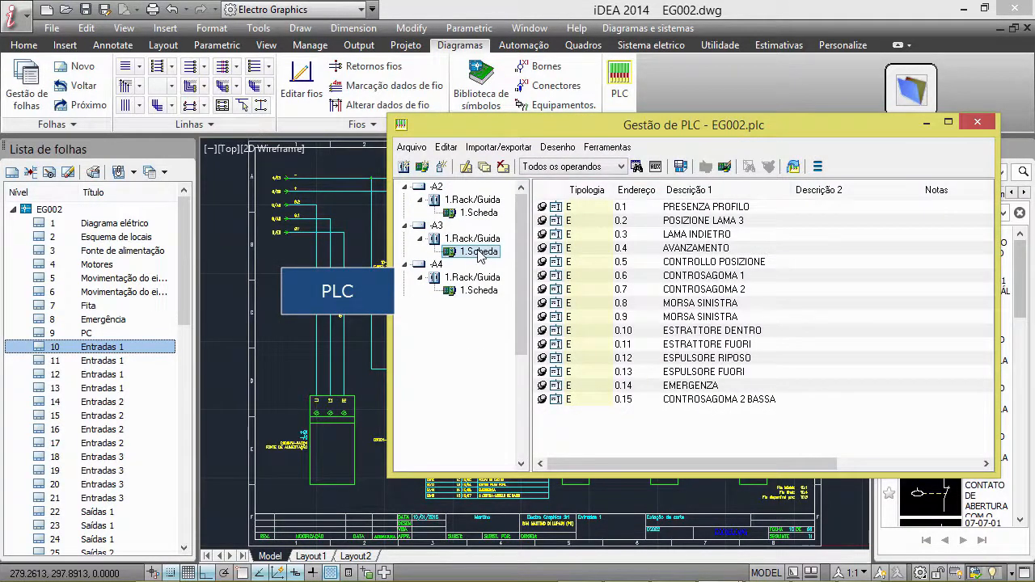
{"action": "left_click", "coordinate": [479, 213]}
{"action": "left_click", "coordinate": [651, 220]}
{"action": "left_click", "coordinate": [647, 262]}
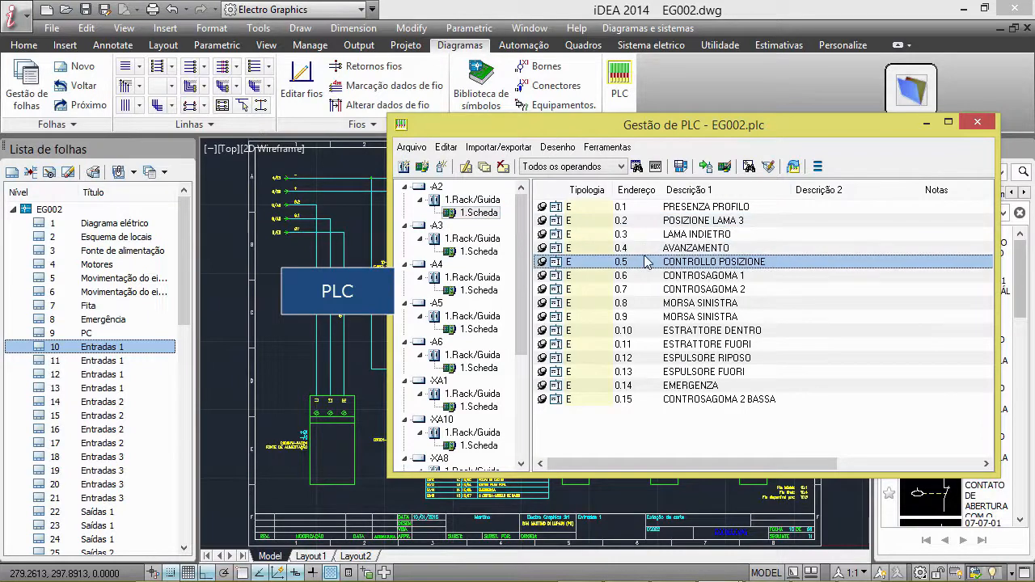
{"action": "left_click", "coordinate": [477, 214]}
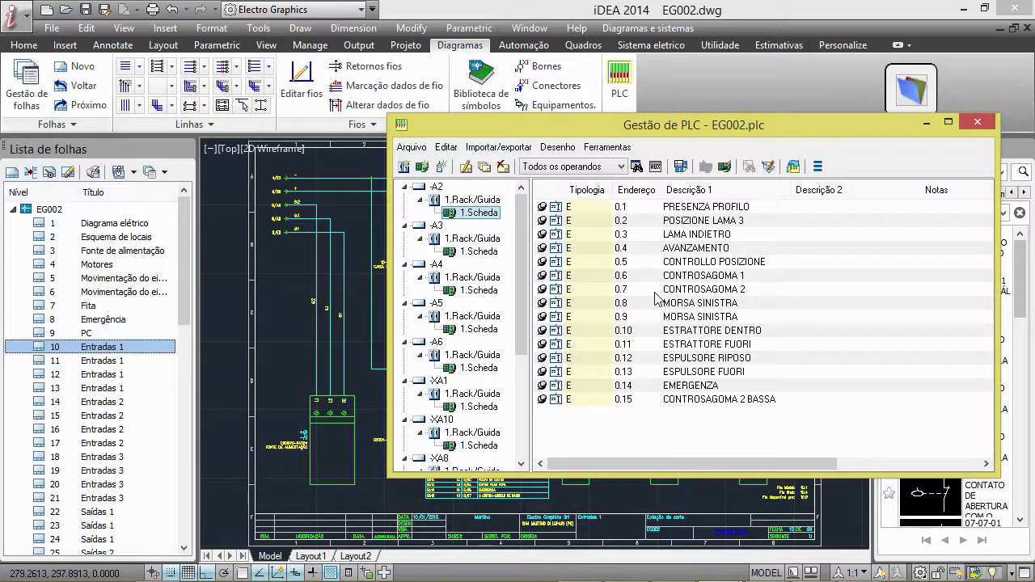
Browse the SIEMENS SPA S7-300 units in the PLC unit archive
{"action": "double_click", "coordinate": [497, 216]}
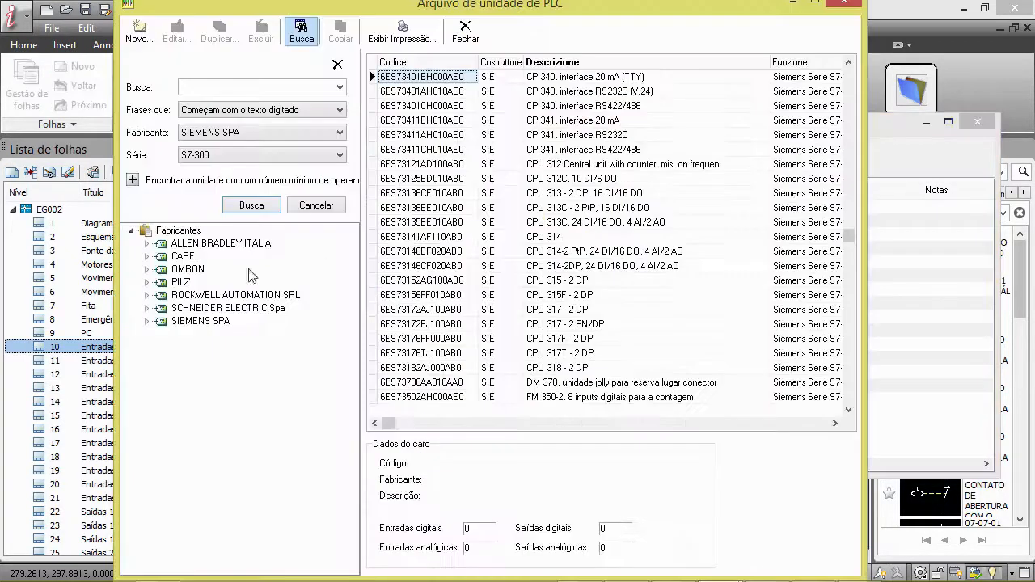
{"action": "left_click", "coordinate": [146, 321]}
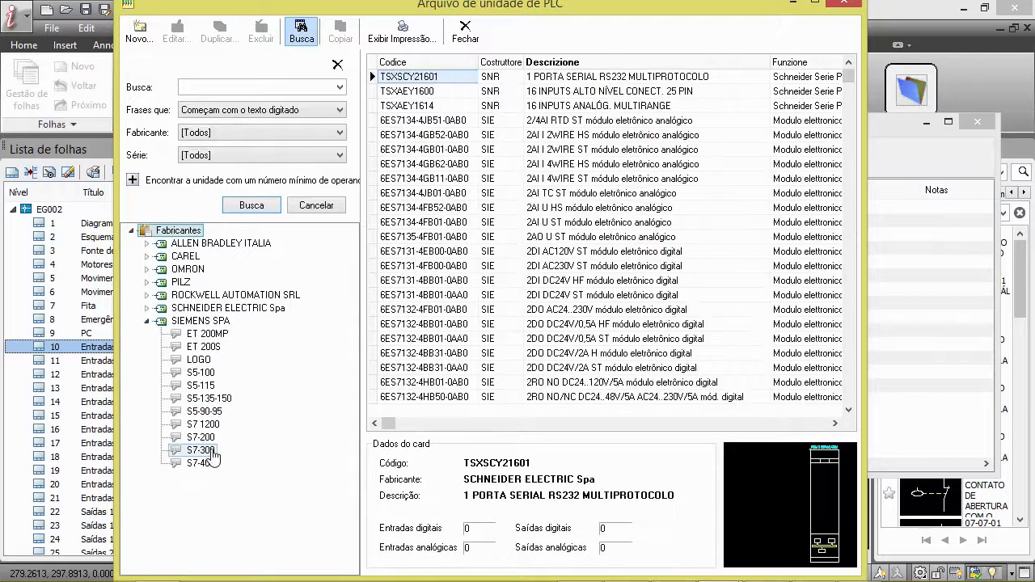
{"action": "left_click", "coordinate": [201, 450]}
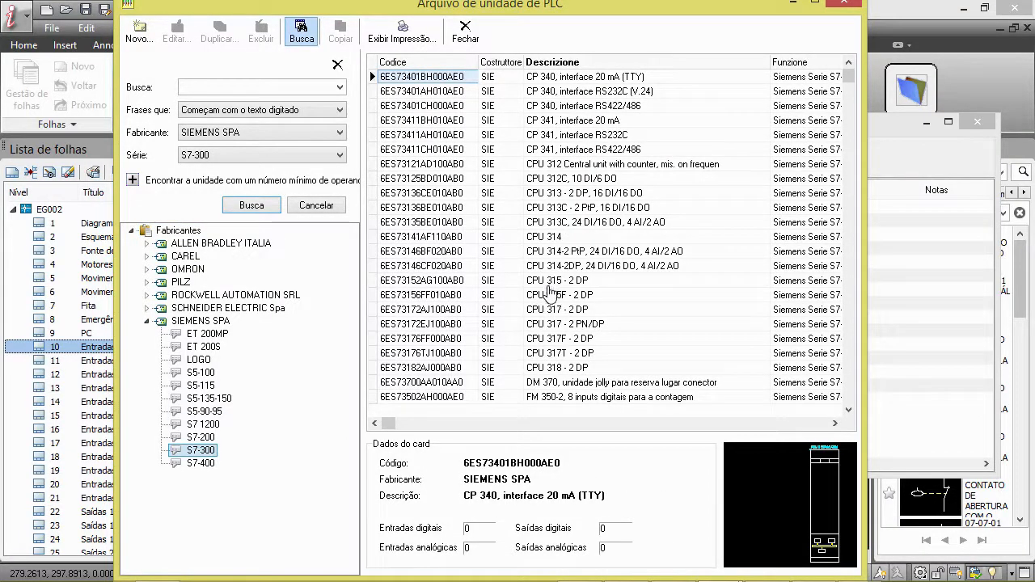
{"action": "left_click", "coordinate": [849, 404]}
{"action": "left_click", "coordinate": [849, 402]}
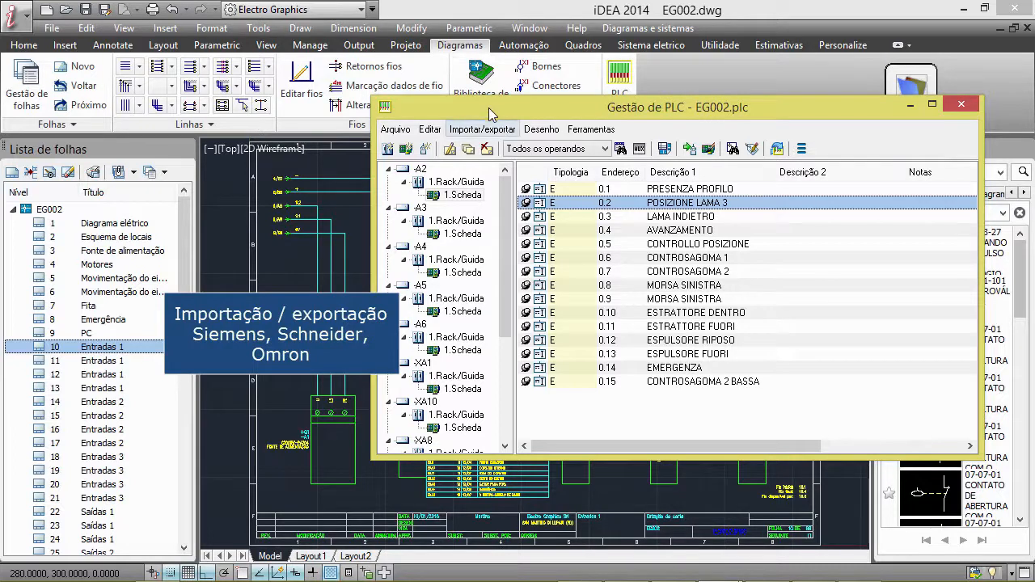
Examine the PLC power supply, input table and -A2 input blocks on sheet 10 Entradas 1 alongside the PLC management data
{"action": "left_click_drag", "start_coordinate": [495, 107], "coordinate": [650, 116]}
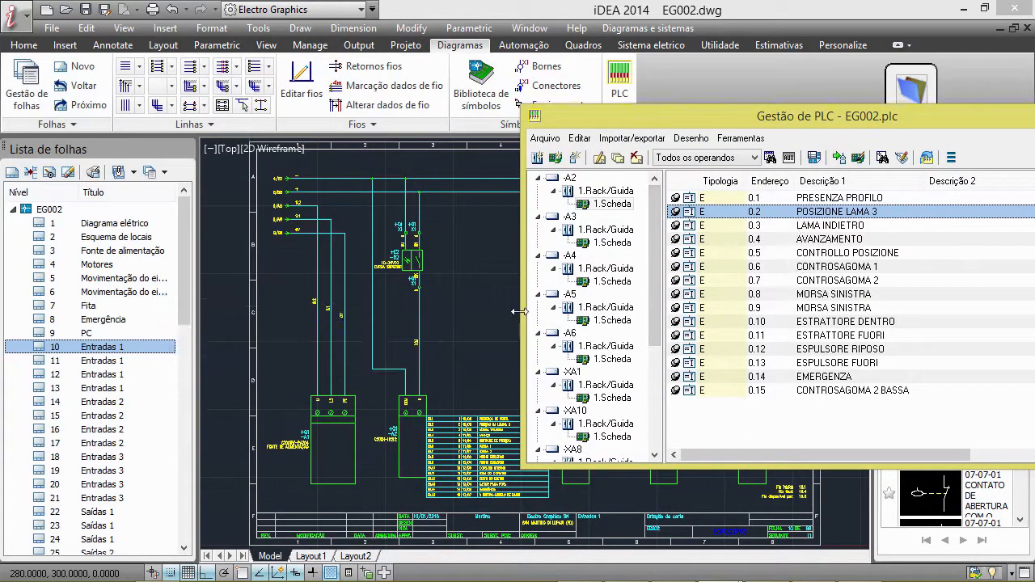
{"action": "middle_click_drag", "start_coordinate": [425, 429], "coordinate": [315, 337]}
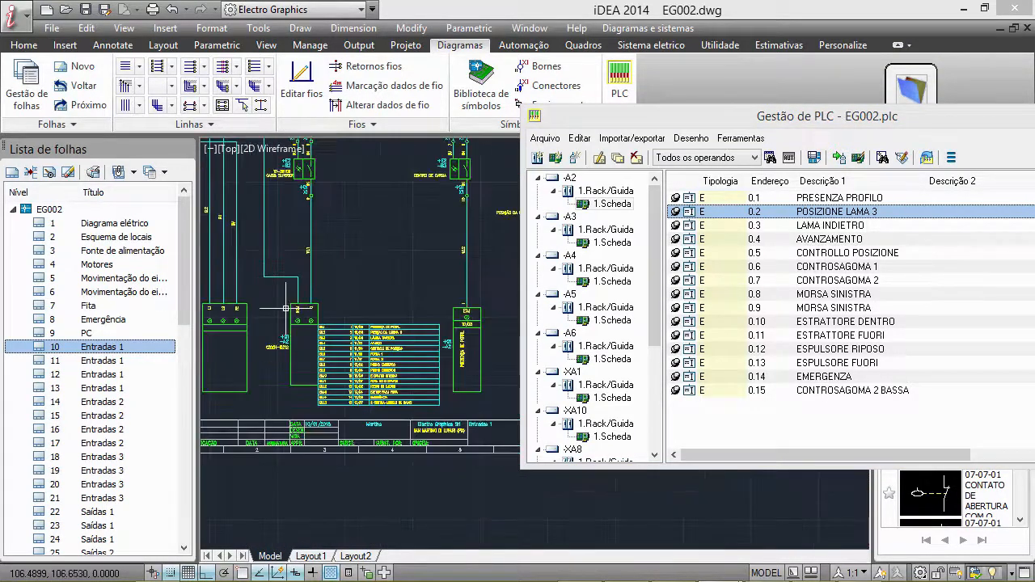
{"action": "scroll", "coordinate": [322, 316], "scroll_direction": "up", "scroll_amount": 2}
{"action": "scroll", "coordinate": [321, 316], "scroll_direction": "down", "scroll_amount": 2}
{"action": "scroll", "coordinate": [431, 355], "scroll_direction": "down", "scroll_amount": 2}
{"action": "middle_click_drag", "start_coordinate": [433, 355], "coordinate": [260, 351]}
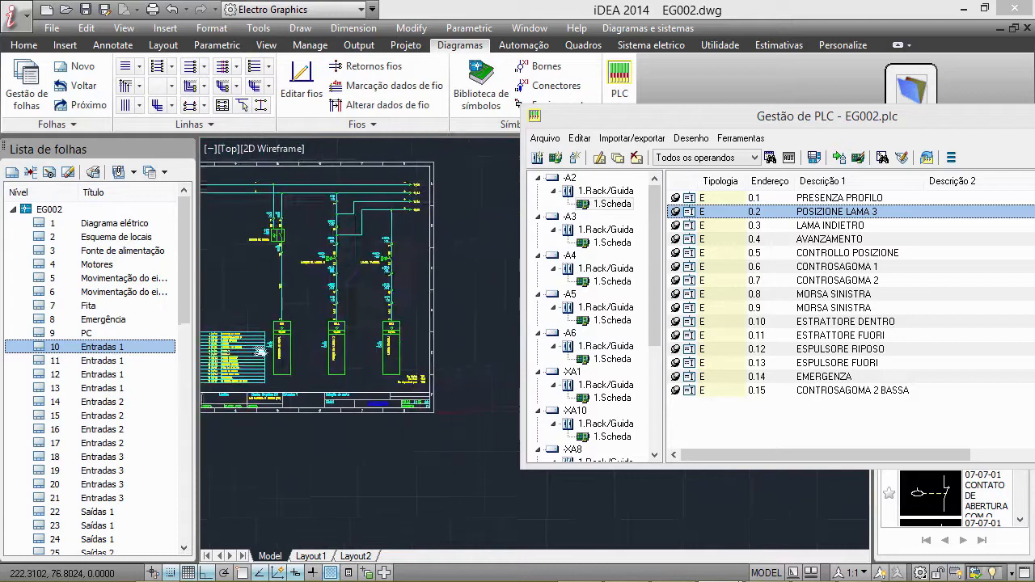
{"action": "scroll", "coordinate": [261, 351], "scroll_direction": "up", "scroll_amount": 4}
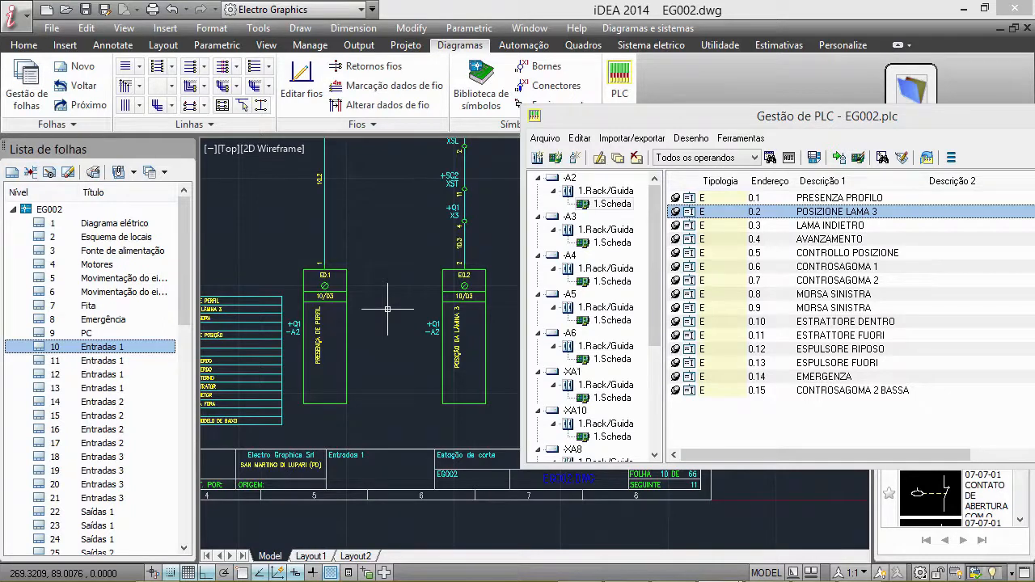
{"action": "left_click_drag", "start_coordinate": [716, 121], "coordinate": [787, 150]}
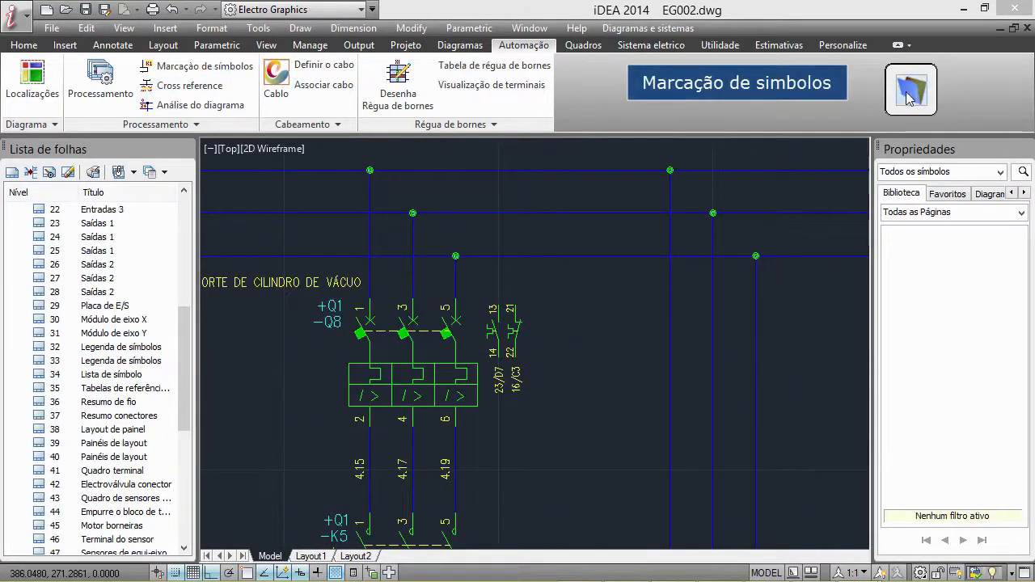
Insert three-pole magnetothermic breaker 07131083 from Disjuntores verticais 1 on the three wires beside -Q8, accepting the proposed device tag
{"action": "left_click", "coordinate": [908, 97]}
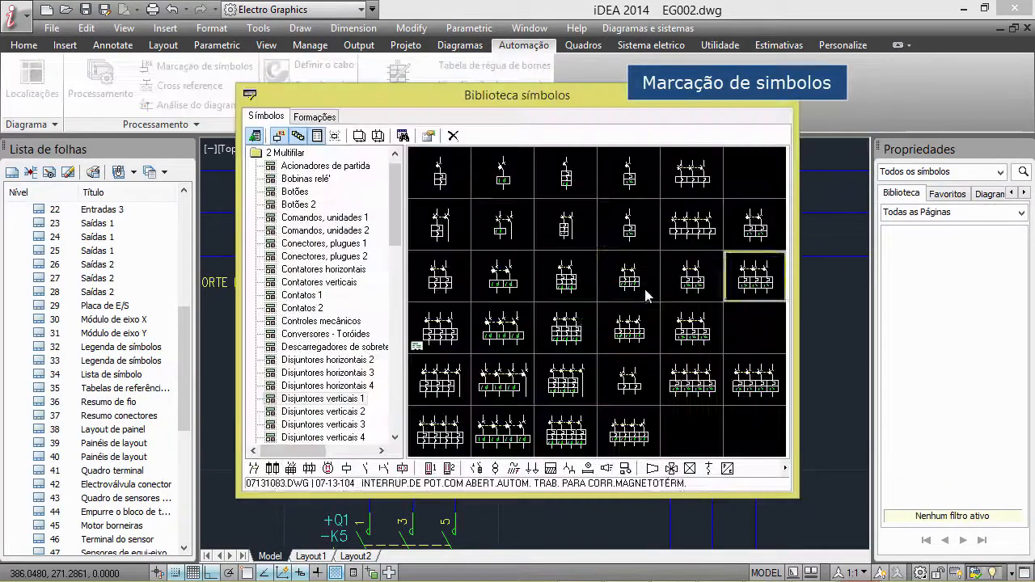
{"action": "left_click", "coordinate": [756, 279]}
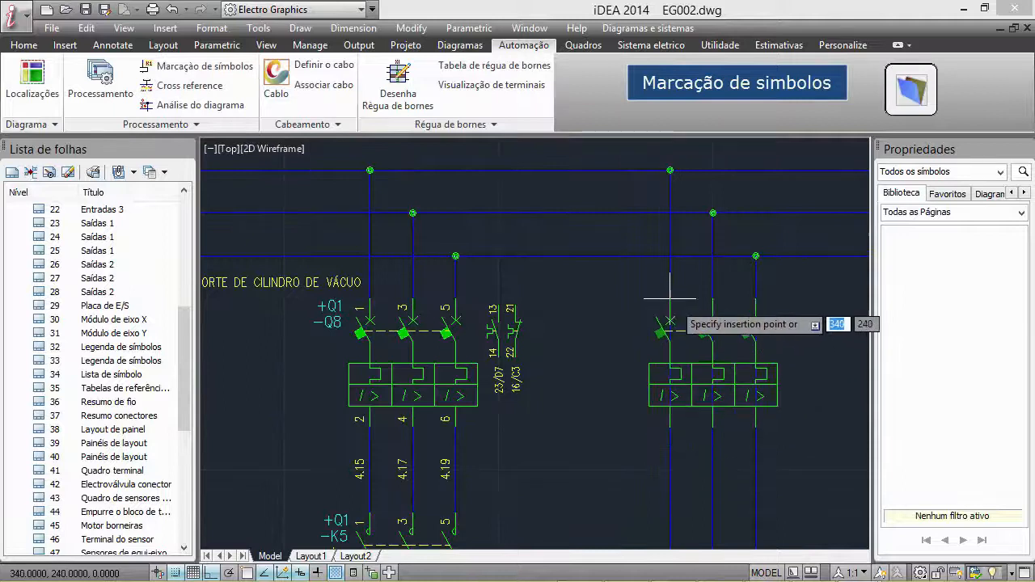
{"action": "left_click", "coordinate": [670, 302]}
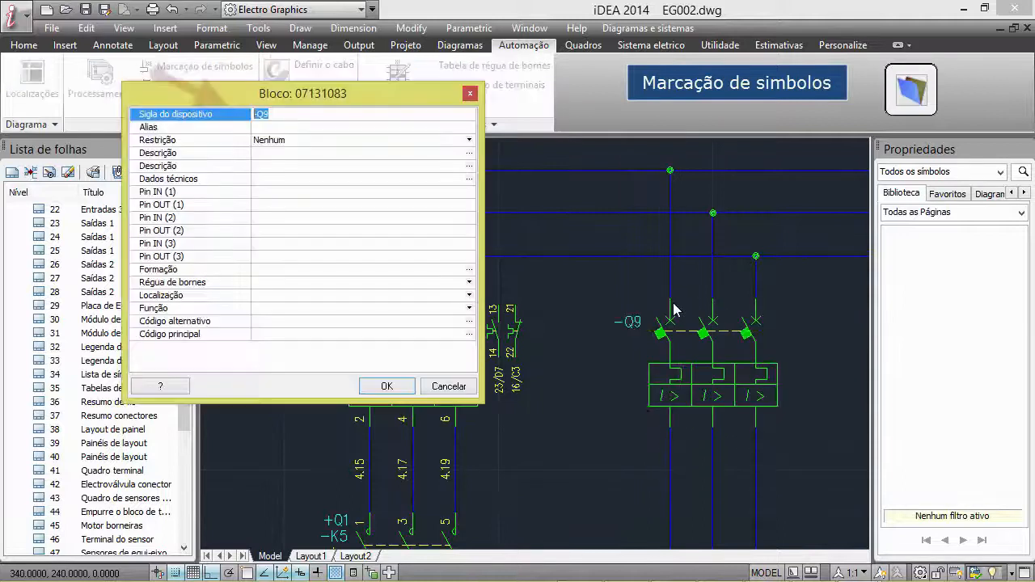
{"action": "left_click", "coordinate": [401, 390]}
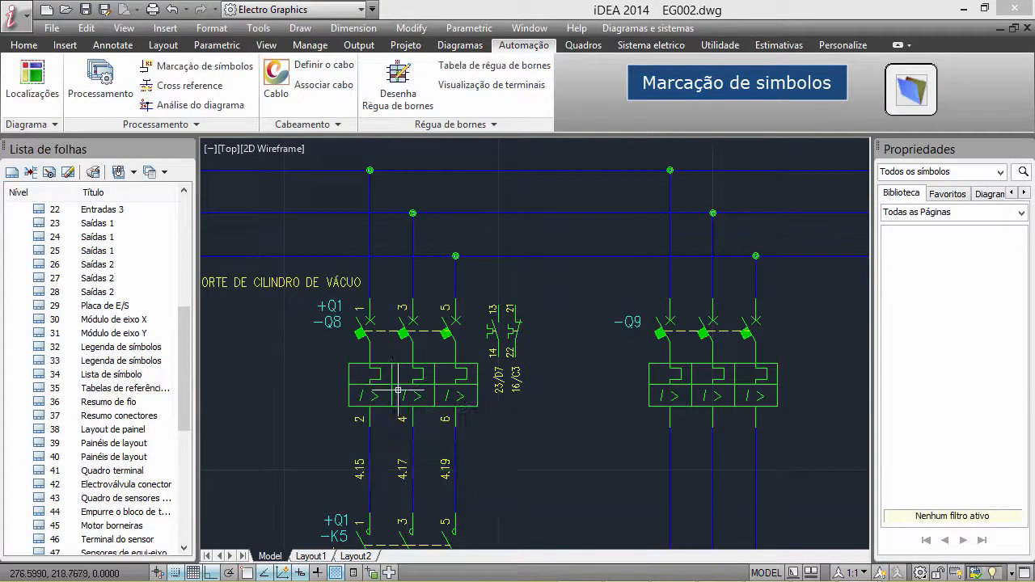
Preview the marking types K5, K3.5, 3K5 and -K5 in the symbol marking parameters
{"action": "left_click", "coordinate": [204, 65]}
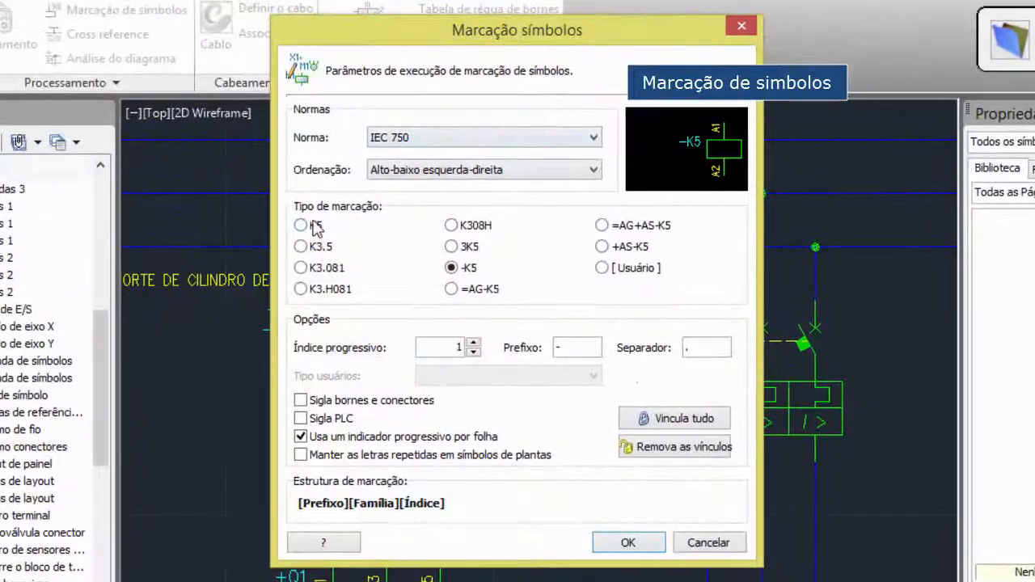
{"action": "left_click", "coordinate": [315, 227]}
{"action": "left_click", "coordinate": [319, 247]}
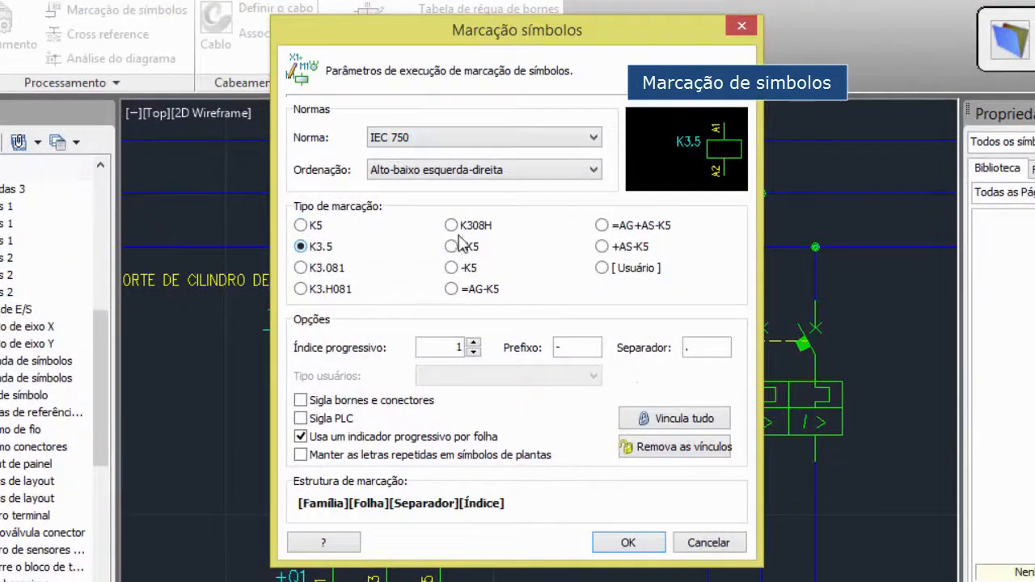
{"action": "left_click", "coordinate": [473, 244]}
{"action": "left_click", "coordinate": [462, 268]}
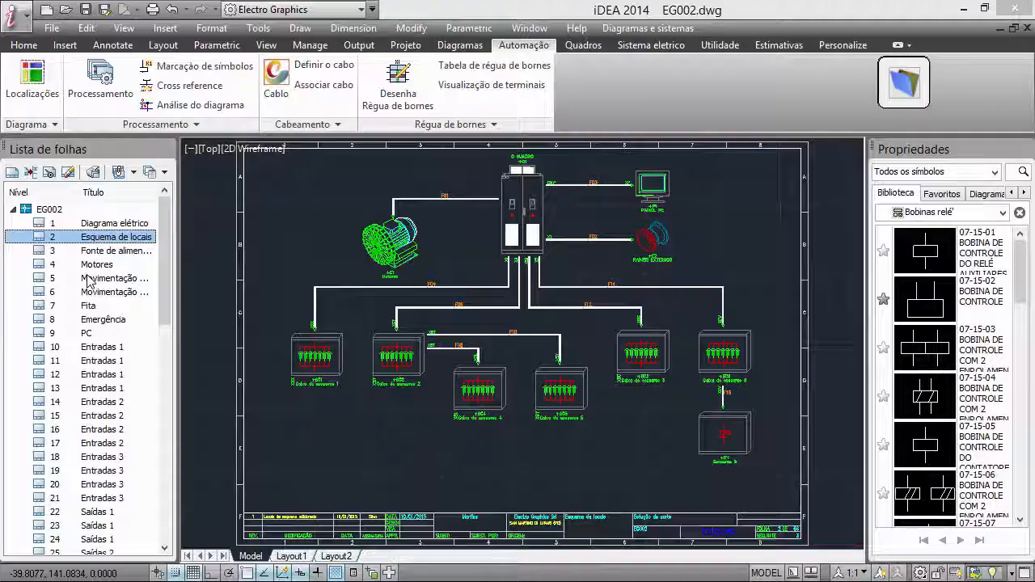
Look through sheets 2 to 6 of EG002, from Esquema de locais to the axis movement diagrams
{"action": "left_click", "coordinate": [95, 252]}
{"action": "left_click", "coordinate": [91, 262]}
{"action": "left_click", "coordinate": [99, 249]}
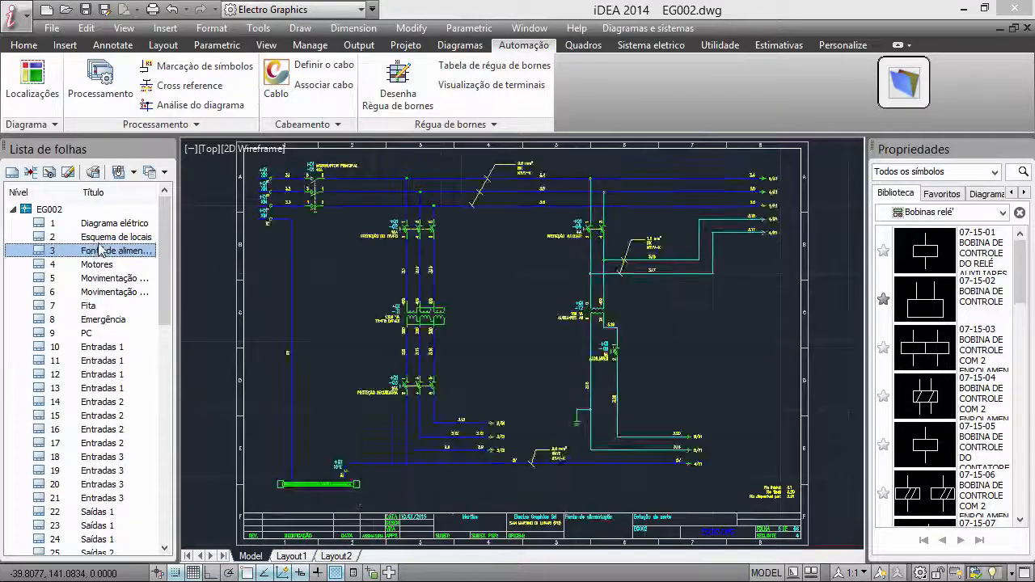
{"action": "left_click", "coordinate": [99, 239]}
{"action": "left_click", "coordinate": [95, 261]}
{"action": "left_click", "coordinate": [96, 277]}
{"action": "left_click", "coordinate": [96, 291]}
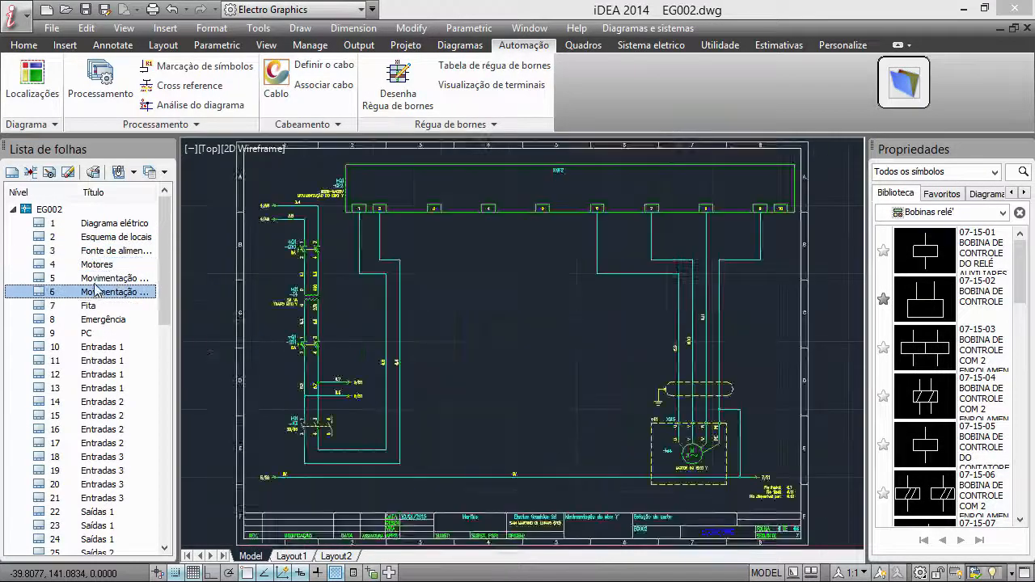
{"action": "left_click", "coordinate": [95, 277]}
{"action": "left_click", "coordinate": [104, 249]}
{"action": "left_click", "coordinate": [108, 237]}
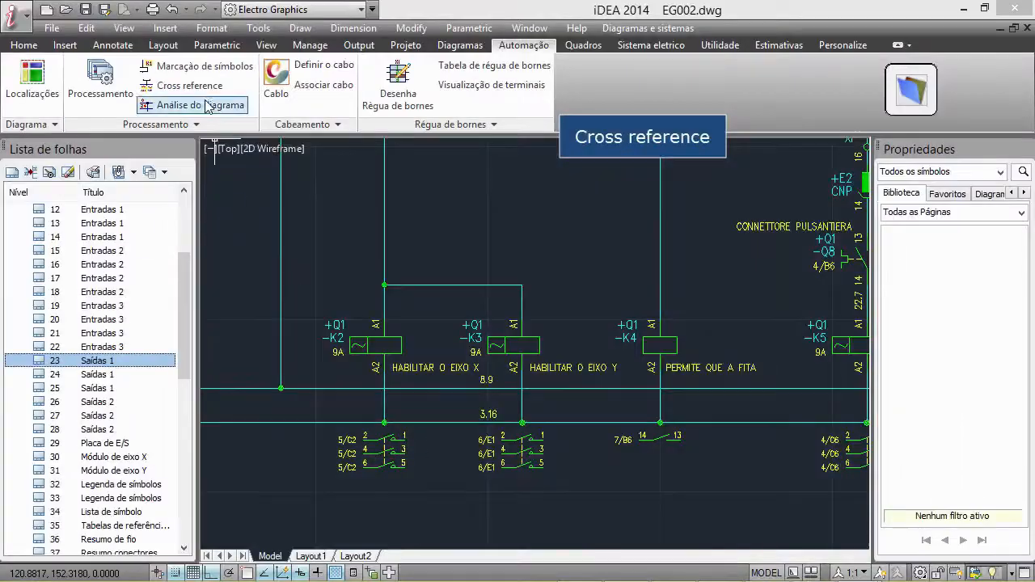
Generate the cross reference with drawing type Contatos and Global selection
{"action": "left_click", "coordinate": [184, 84]}
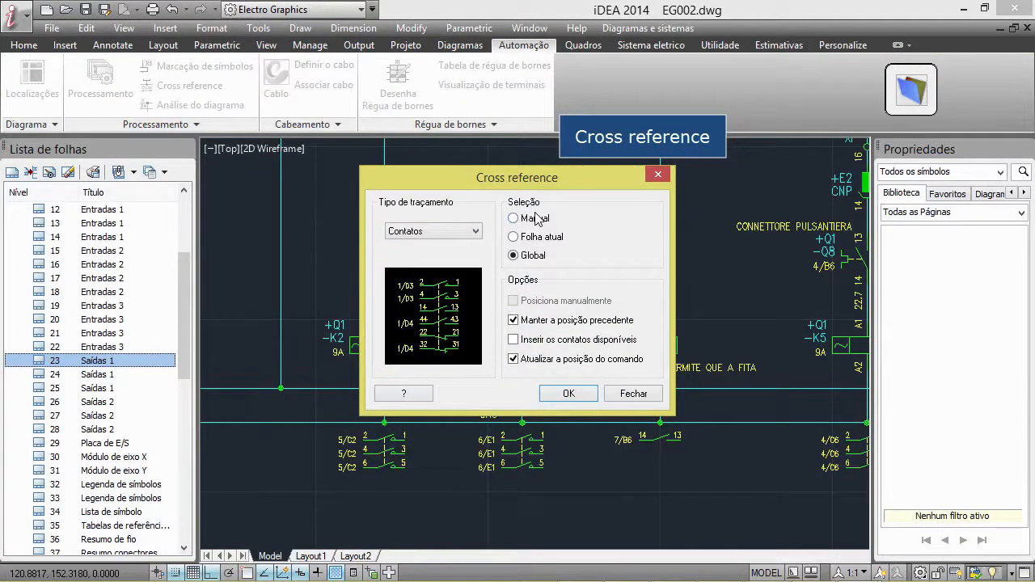
{"action": "left_click", "coordinate": [476, 232]}
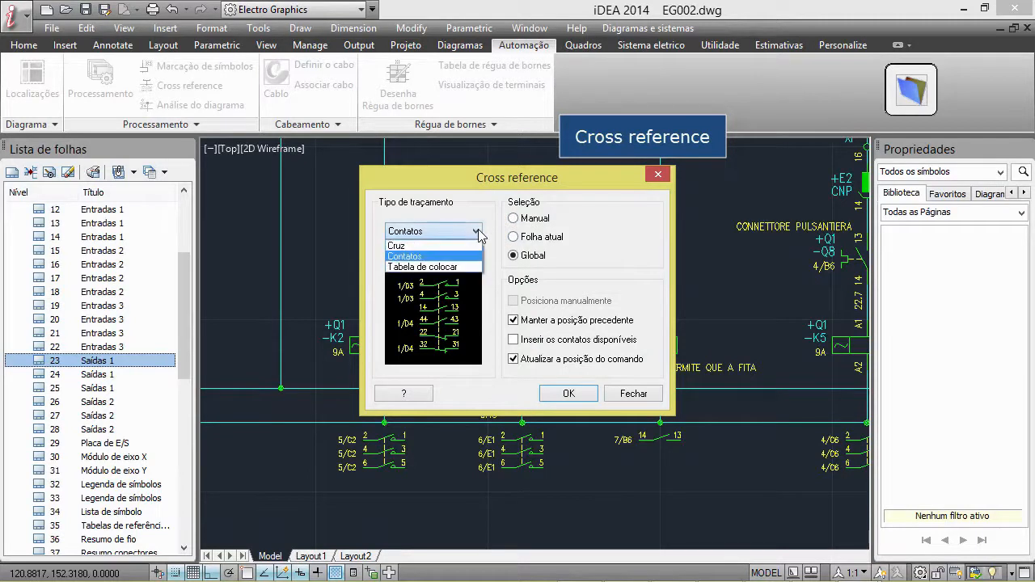
{"action": "left_click", "coordinate": [452, 256]}
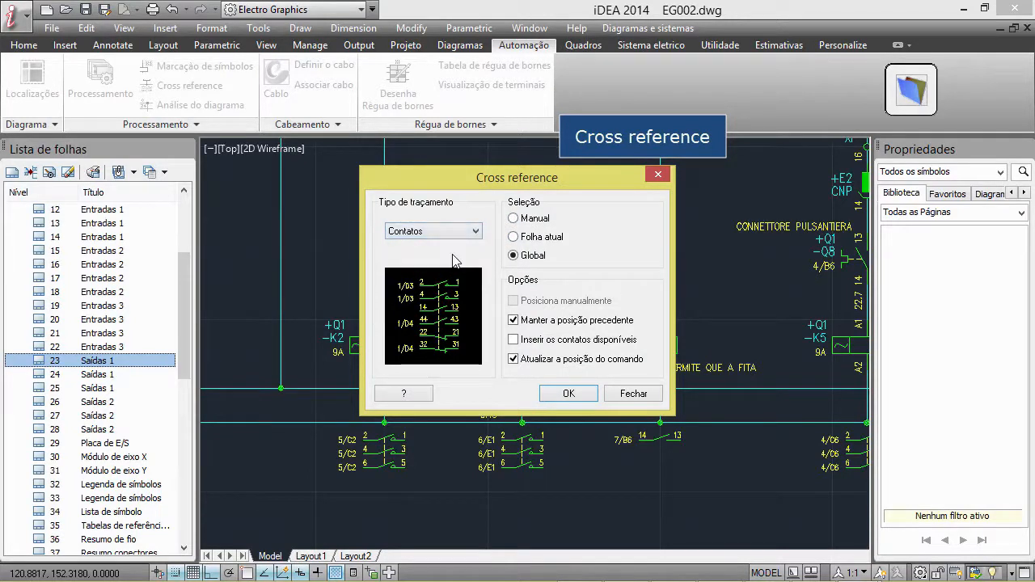
{"action": "left_click", "coordinate": [587, 398]}
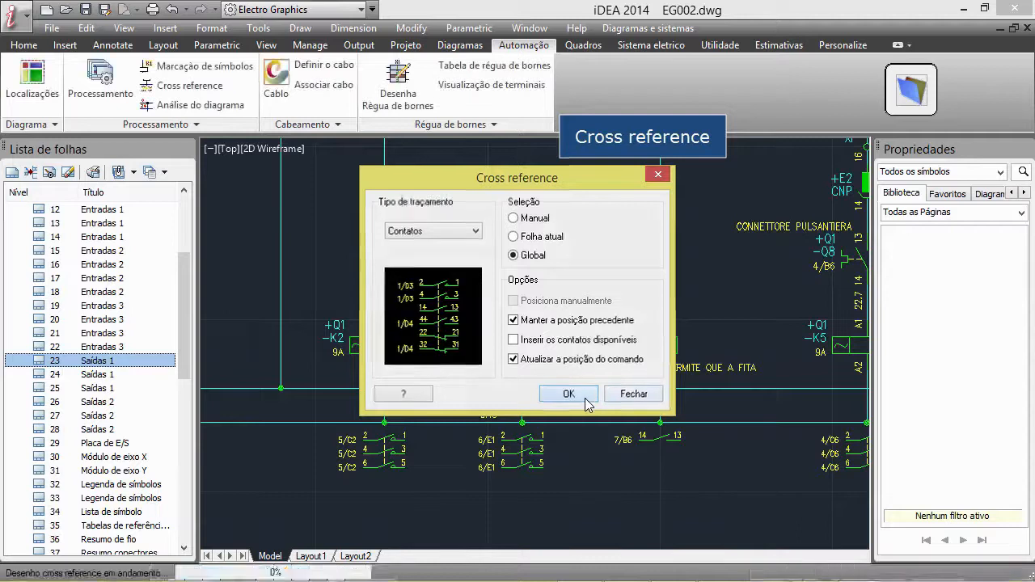
Insert a closing contact 07-02-01 of relay -K4 on the wire above -K2, and delete it again
{"action": "left_click", "coordinate": [623, 341]}
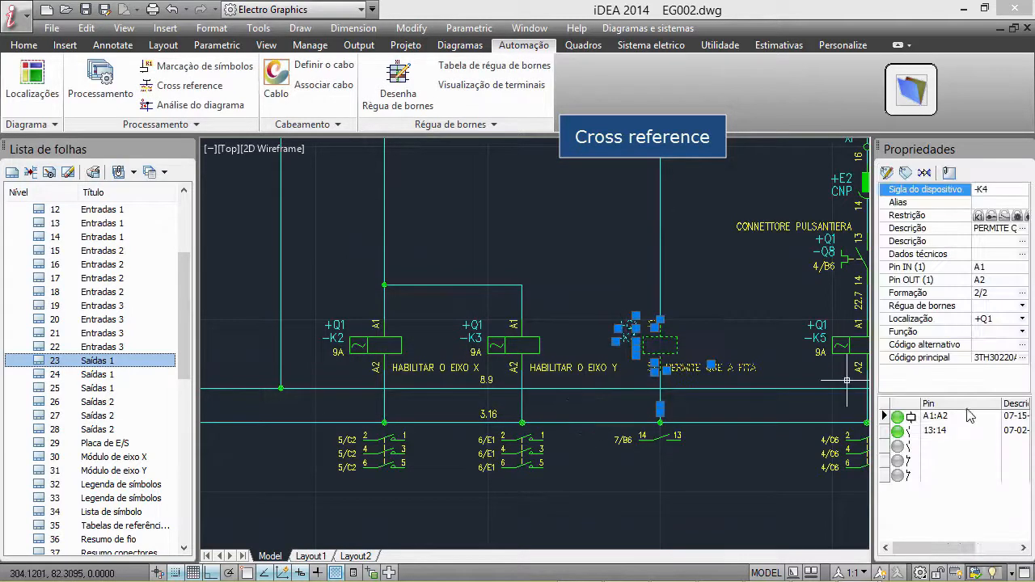
{"action": "left_click", "coordinate": [897, 447]}
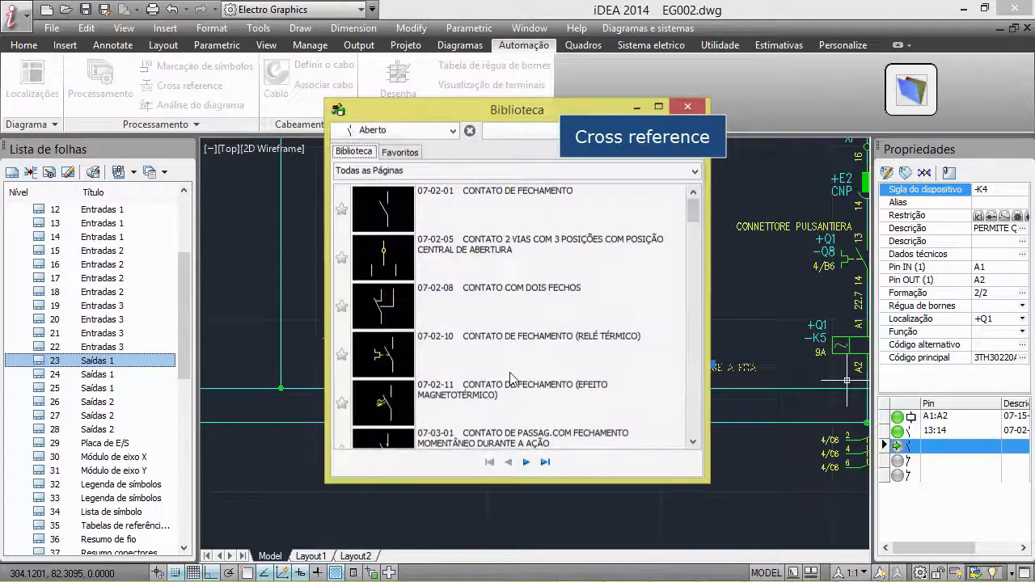
{"action": "left_click", "coordinate": [387, 213]}
{"action": "left_click", "coordinate": [384, 165]}
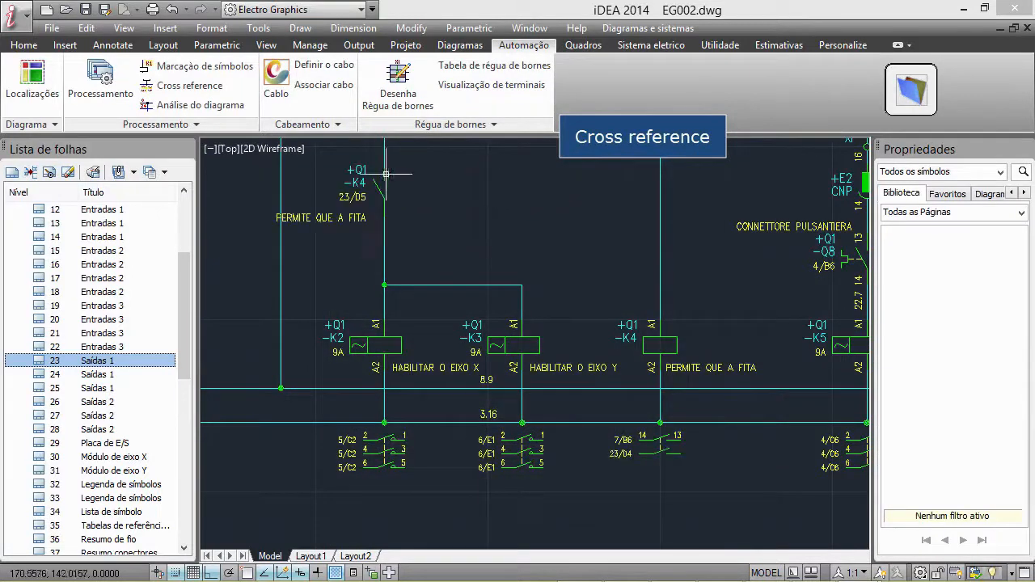
{"action": "left_click", "coordinate": [359, 209]}
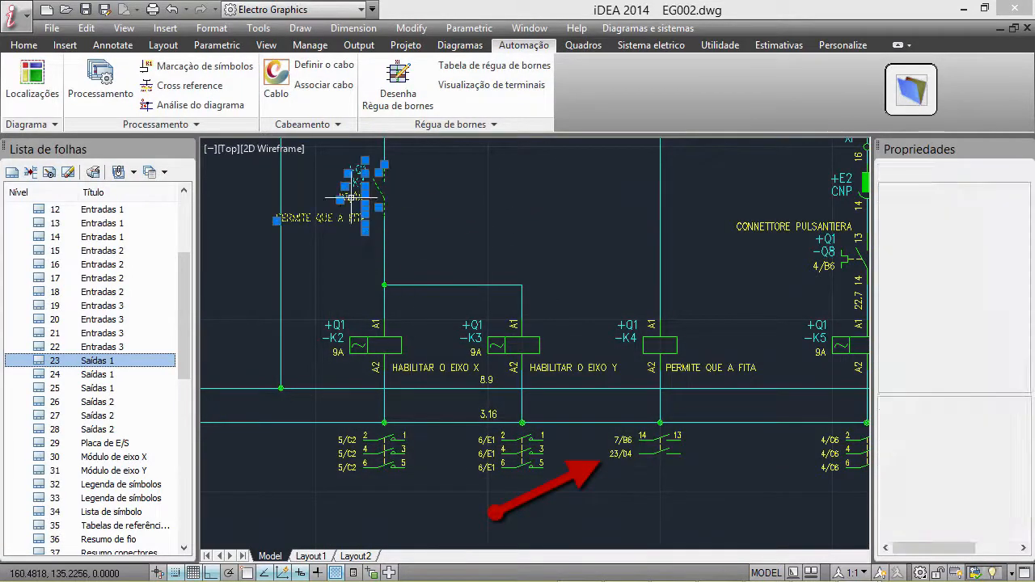
{"action": "key", "text": "Delete"}
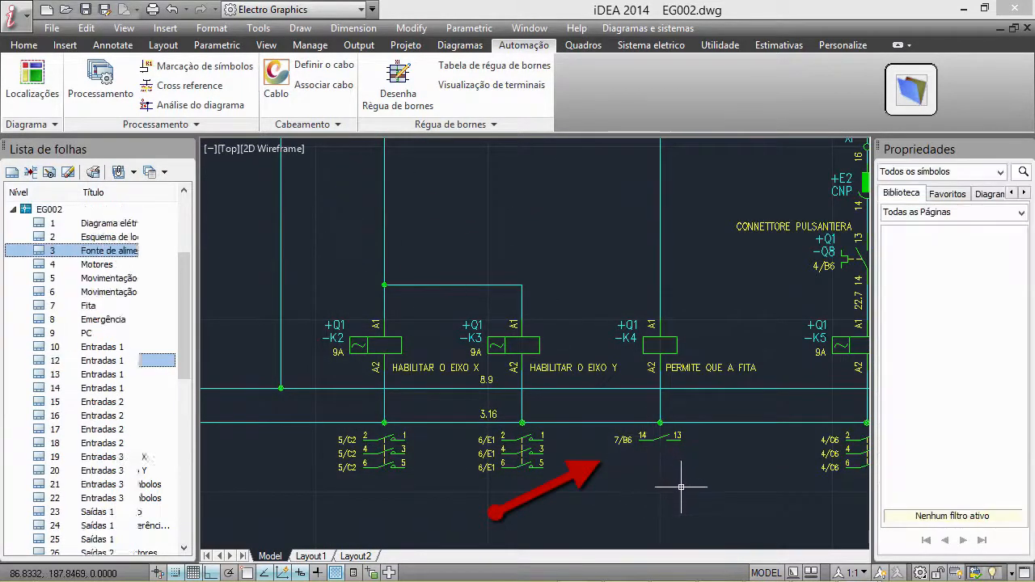
Run the diagram analysis on the whole diagram with wire numbering and terminal strip analysis, and locate the warning about wire return L2
{"action": "left_click", "coordinate": [208, 106]}
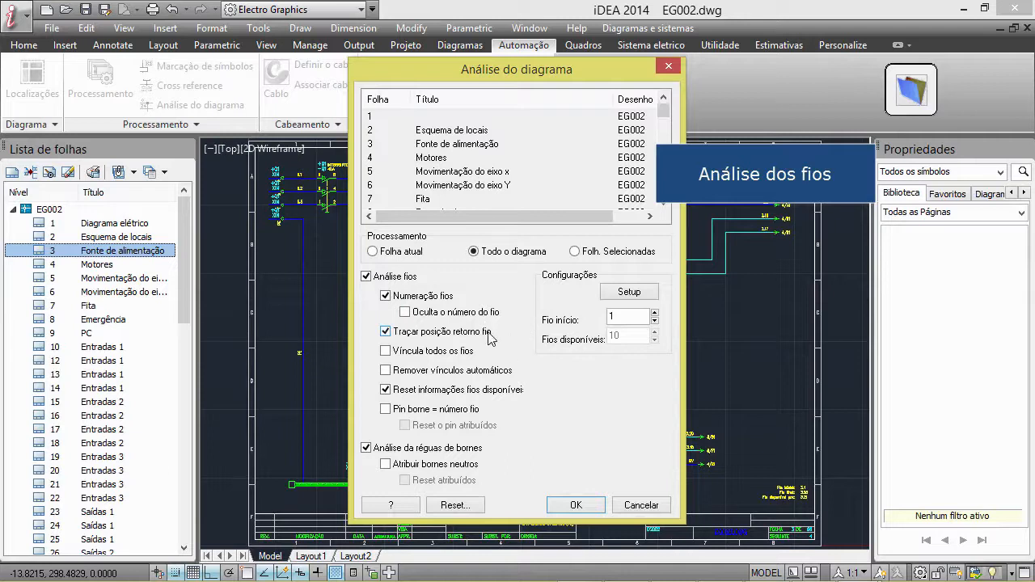
{"action": "left_click", "coordinate": [575, 252]}
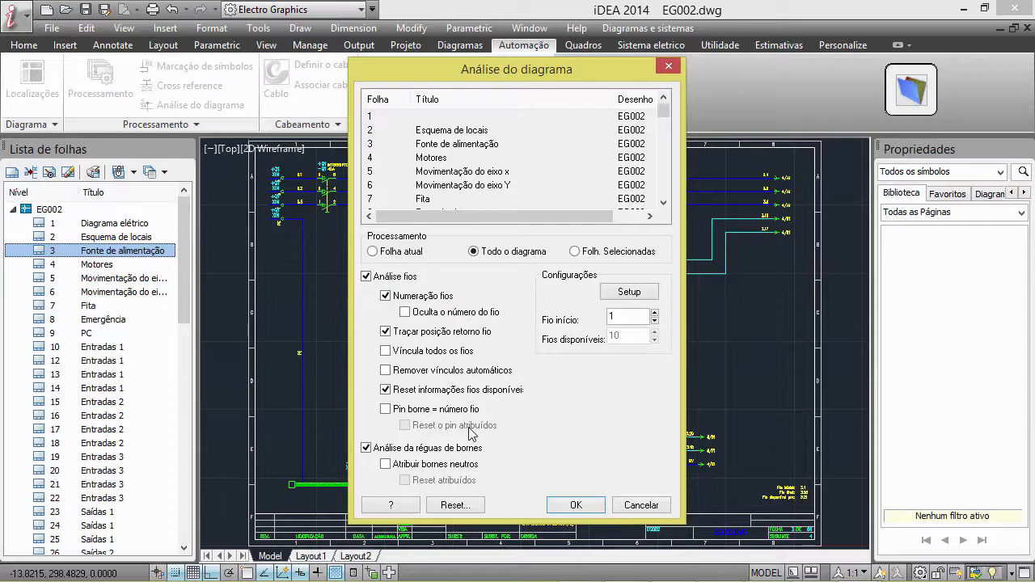
{"action": "left_click", "coordinate": [577, 507]}
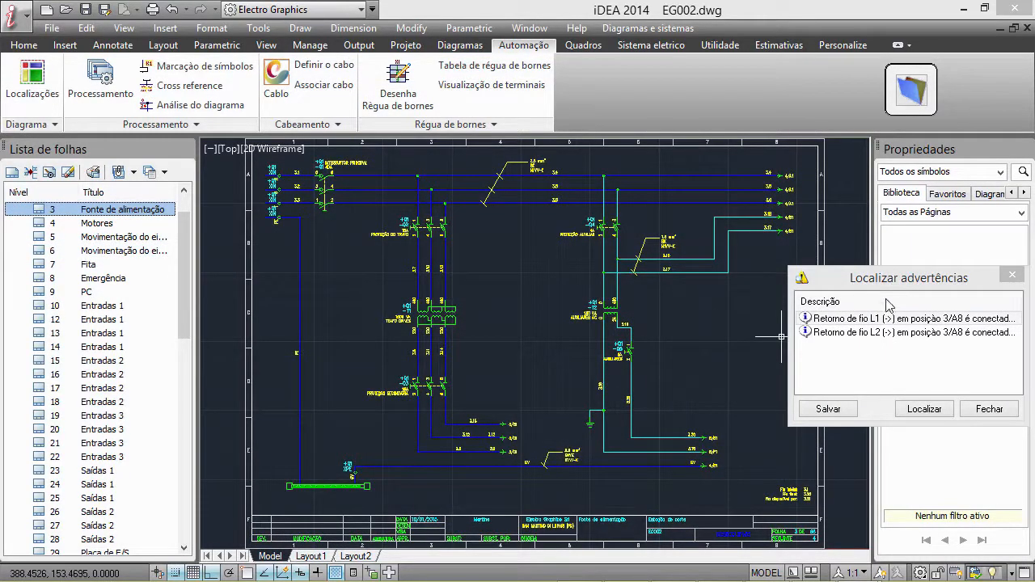
{"action": "double_click", "coordinate": [900, 338]}
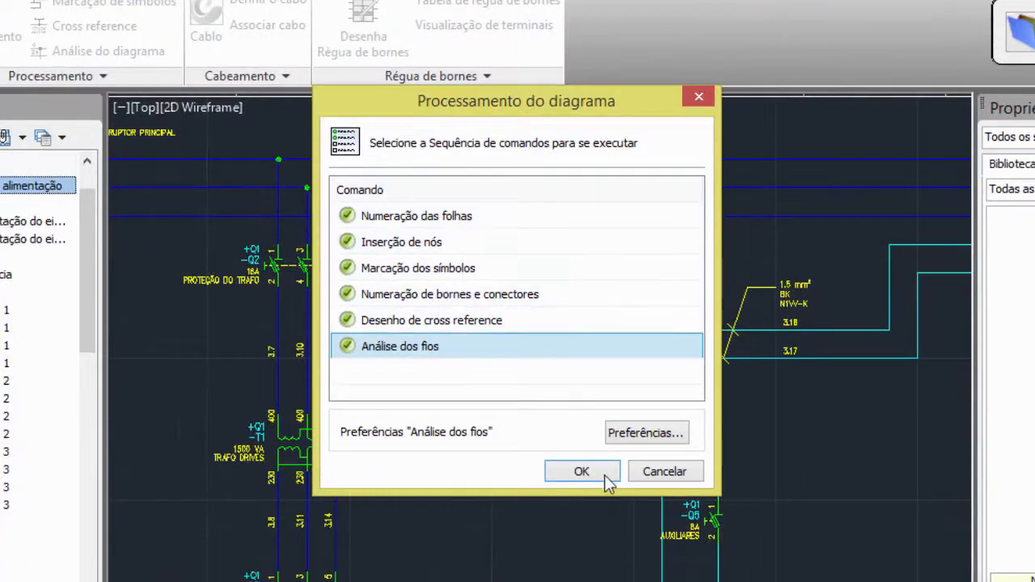
Run the complete diagram processing sequence, from sheet numbering through wire analysis
{"action": "left_click", "coordinate": [600, 477]}
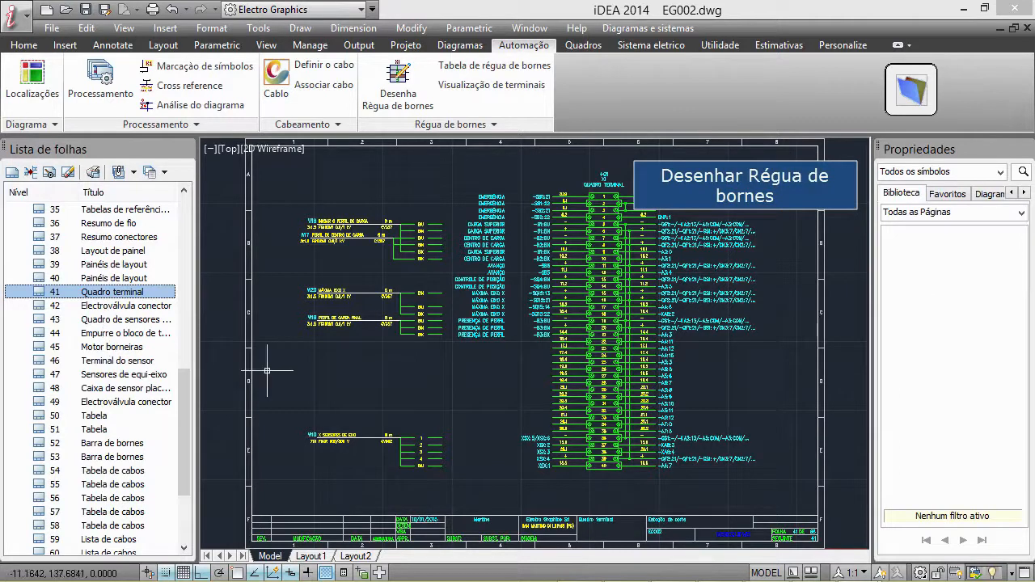
Look through the terminal strip, terminal table and cable table sheets, from sheet 43 to the Loop sheet 62
{"action": "left_click", "coordinate": [111, 320]}
{"action": "left_click", "coordinate": [108, 333]}
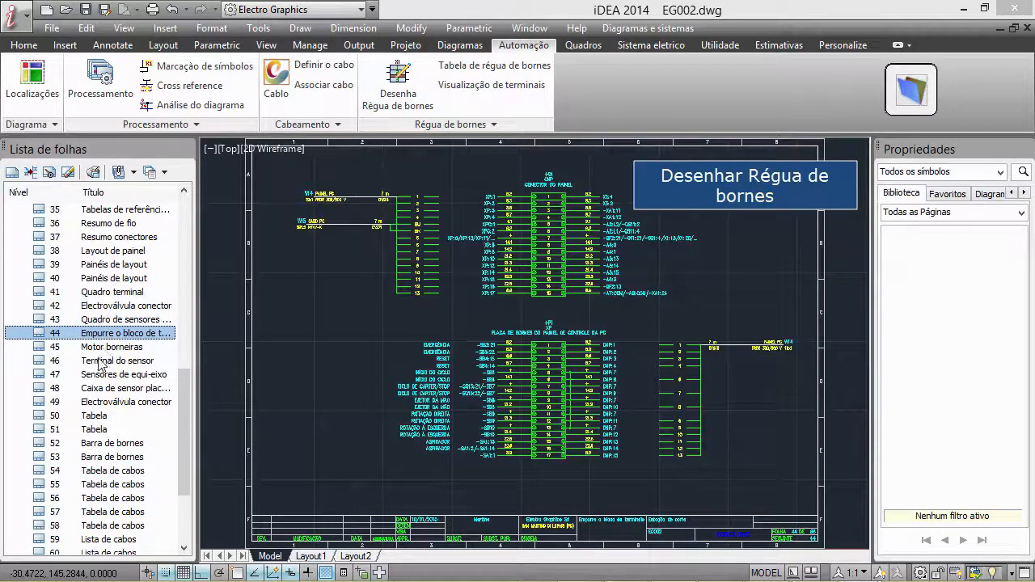
{"action": "left_click", "coordinate": [101, 374]}
{"action": "left_click", "coordinate": [94, 415]}
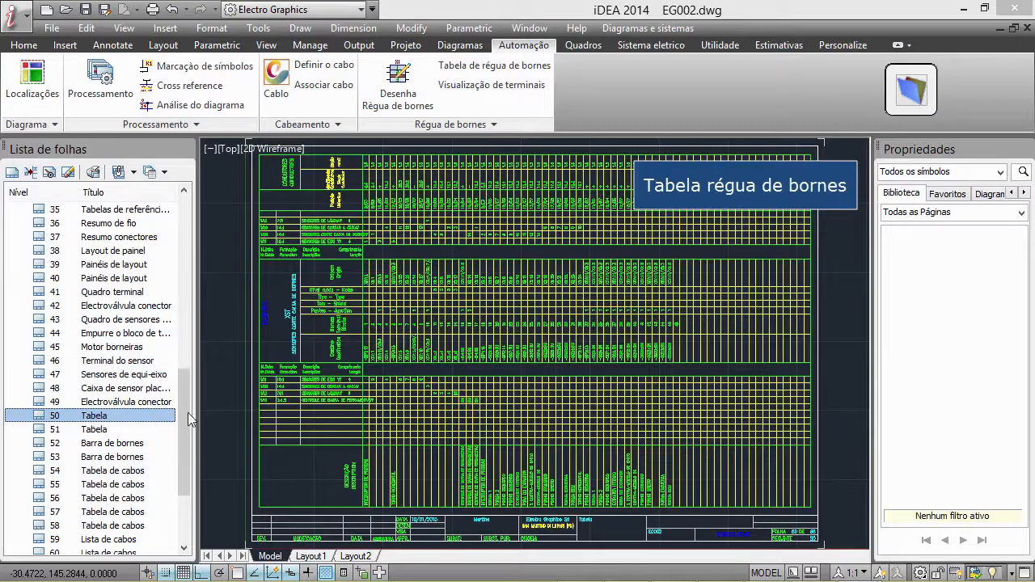
{"action": "scroll", "coordinate": [192, 428], "scroll_direction": "down", "scroll_amount": 1}
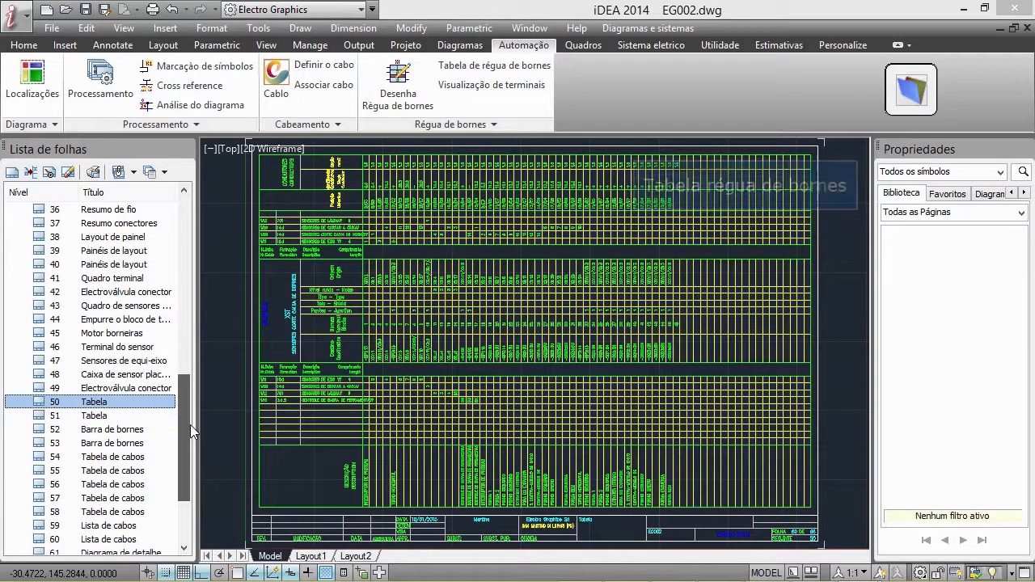
{"action": "scroll", "coordinate": [191, 431], "scroll_direction": "down", "scroll_amount": 1}
{"action": "left_click", "coordinate": [142, 430]}
{"action": "left_click", "coordinate": [121, 457]}
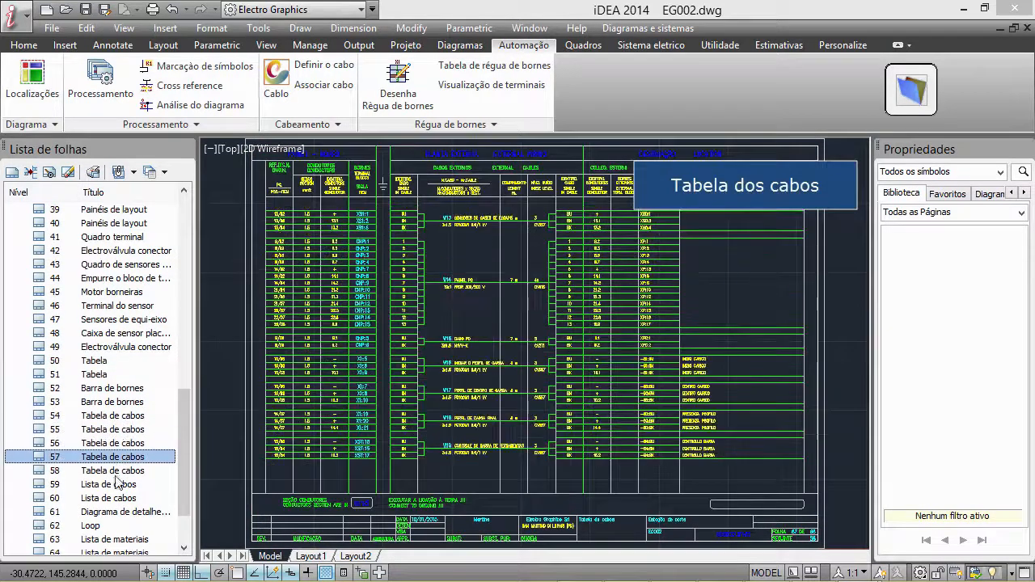
{"action": "left_click", "coordinate": [103, 527]}
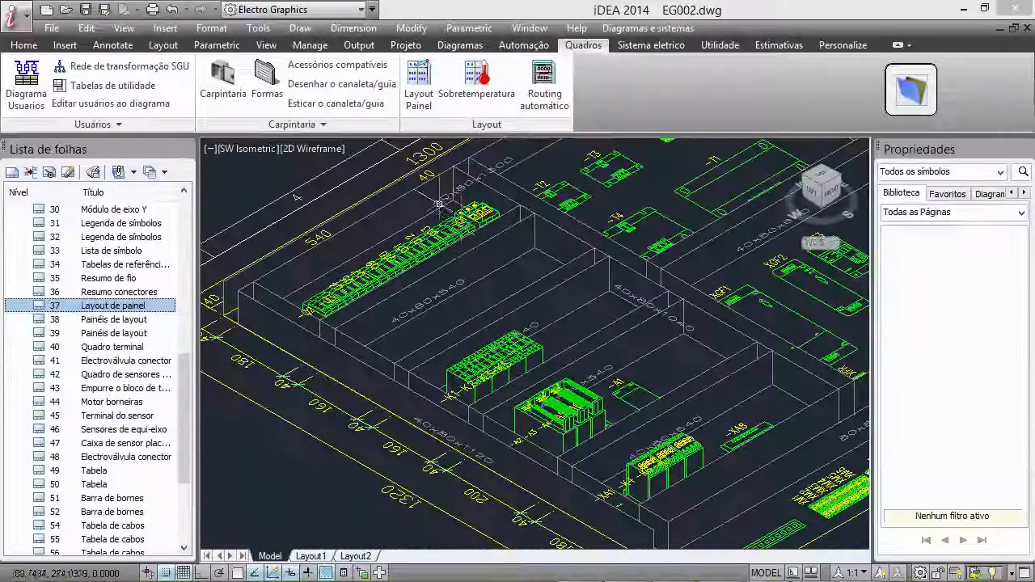
Select -K1 of location +Q1 in the panel layout tool and accept its associated shape LC1D09
{"action": "left_click", "coordinate": [420, 105]}
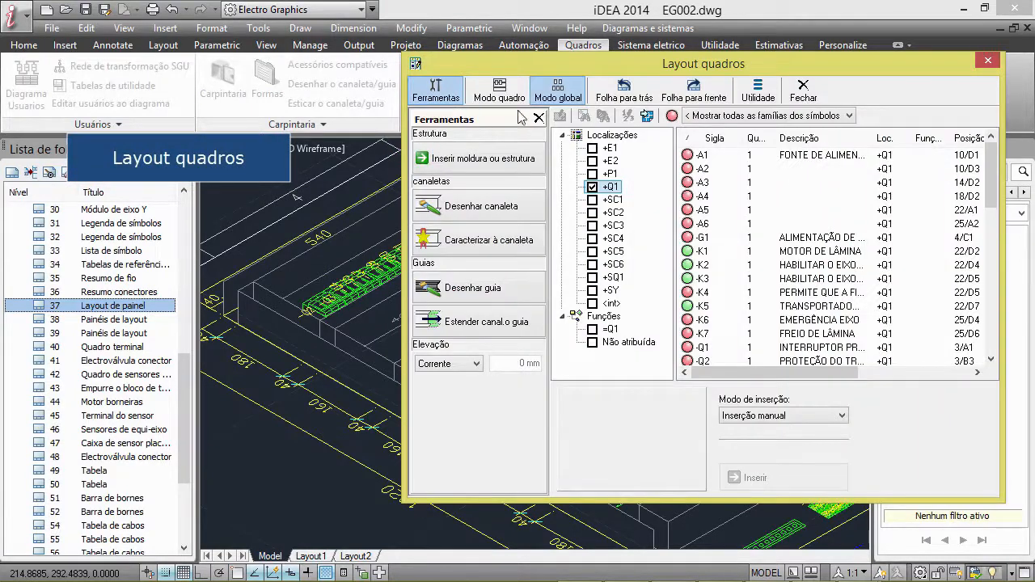
{"action": "left_click", "coordinate": [710, 254]}
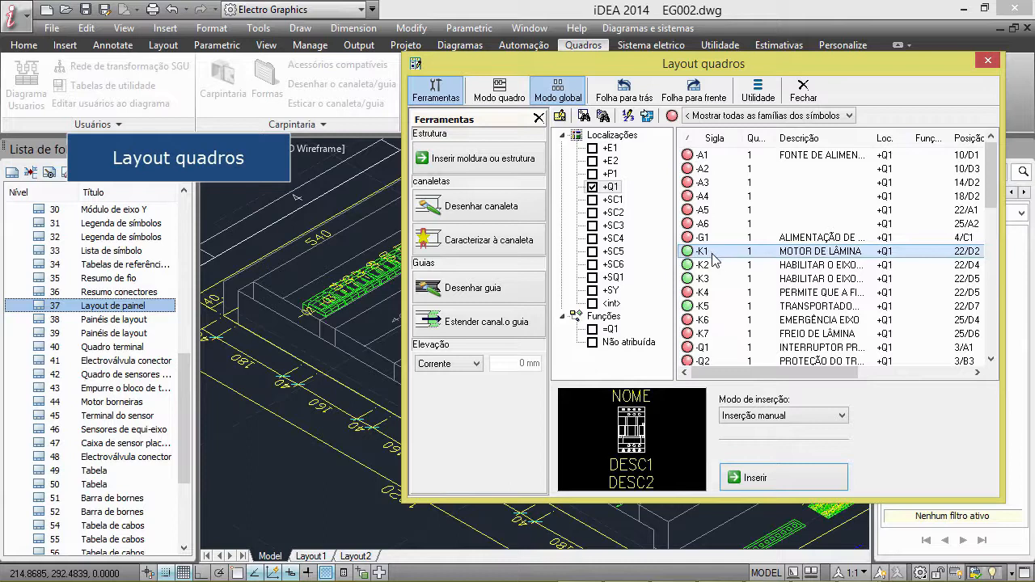
{"action": "right_click", "coordinate": [726, 257]}
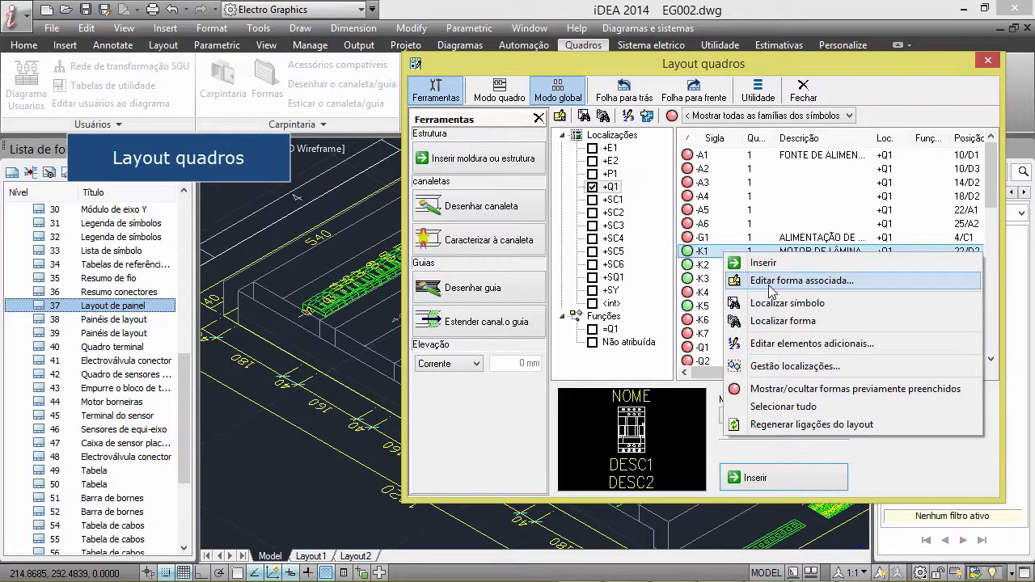
{"action": "left_click", "coordinate": [770, 281]}
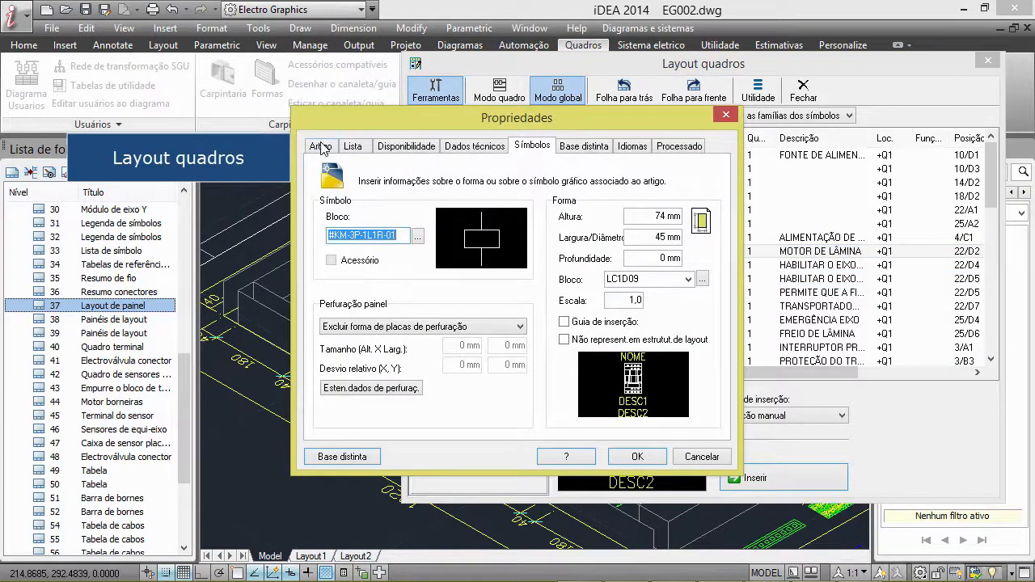
{"action": "left_click", "coordinate": [321, 146]}
{"action": "left_click", "coordinate": [532, 146]}
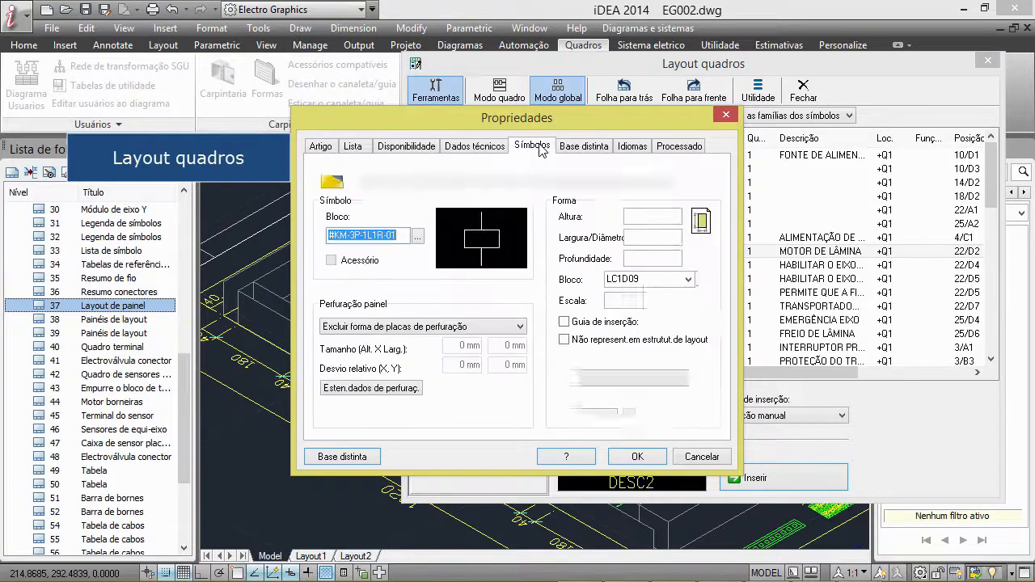
{"action": "left_click", "coordinate": [635, 458]}
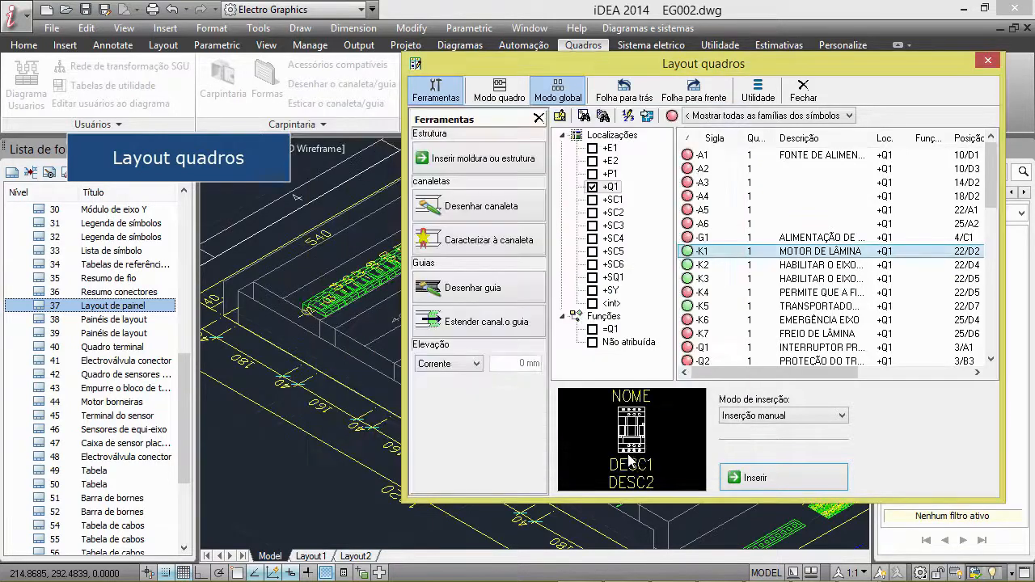
Place -K1 with Inserção manual at the end of the contactor row at rotation 0, and close the panel layout tool
{"action": "left_click", "coordinate": [752, 417]}
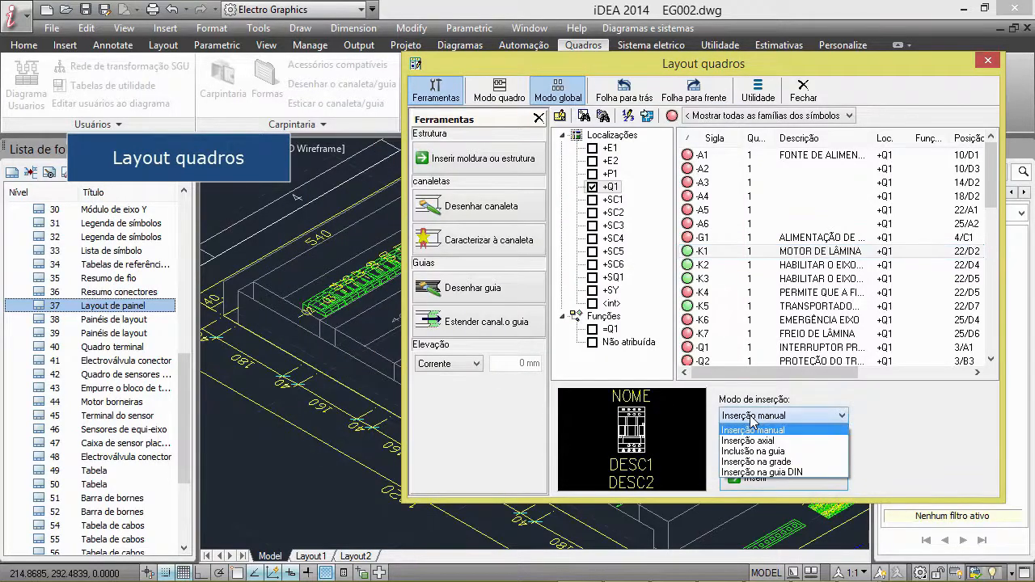
{"action": "left_click", "coordinate": [756, 431]}
{"action": "left_click", "coordinate": [752, 479]}
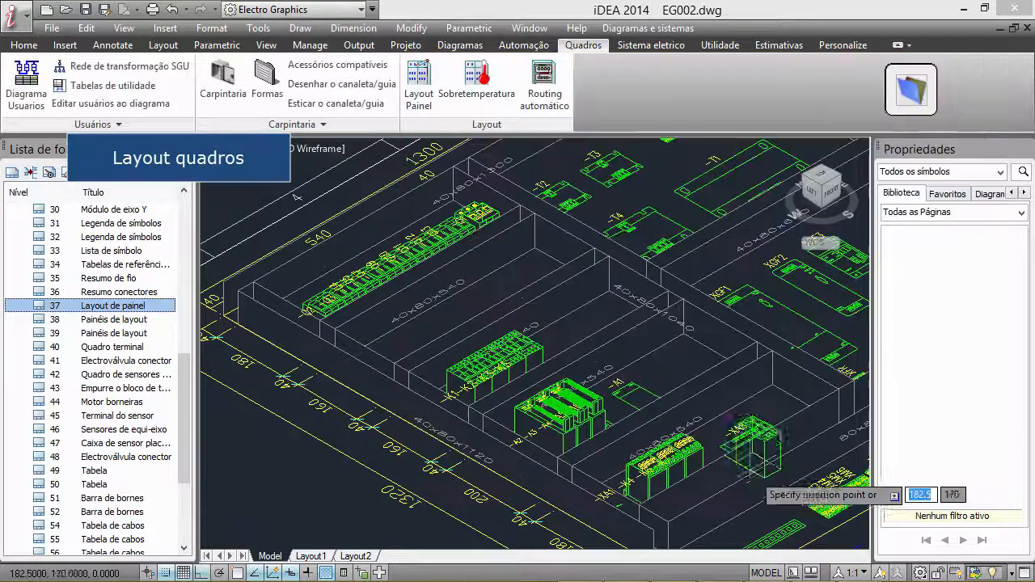
{"action": "left_click", "coordinate": [558, 339]}
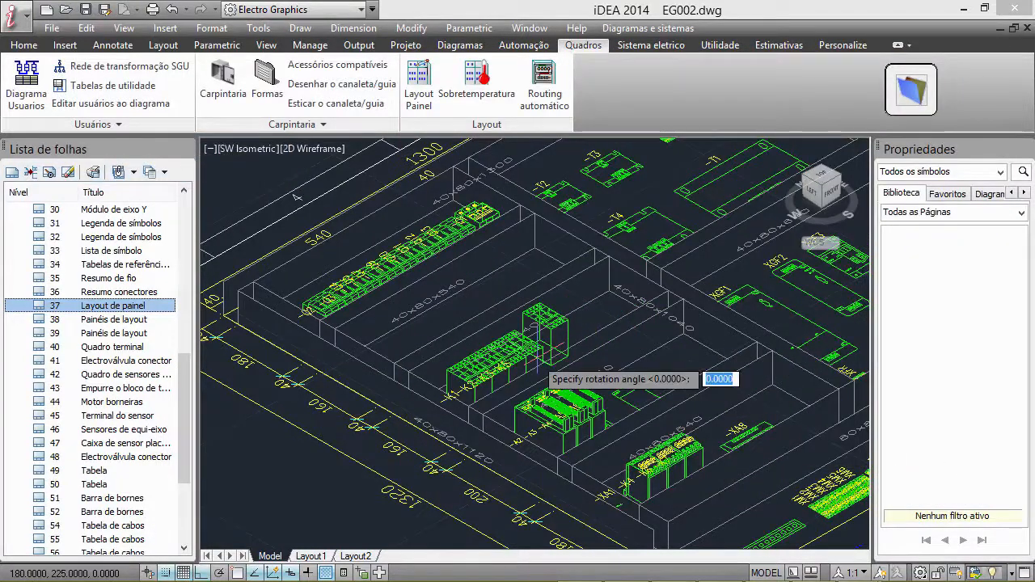
{"action": "left_click", "coordinate": [564, 349]}
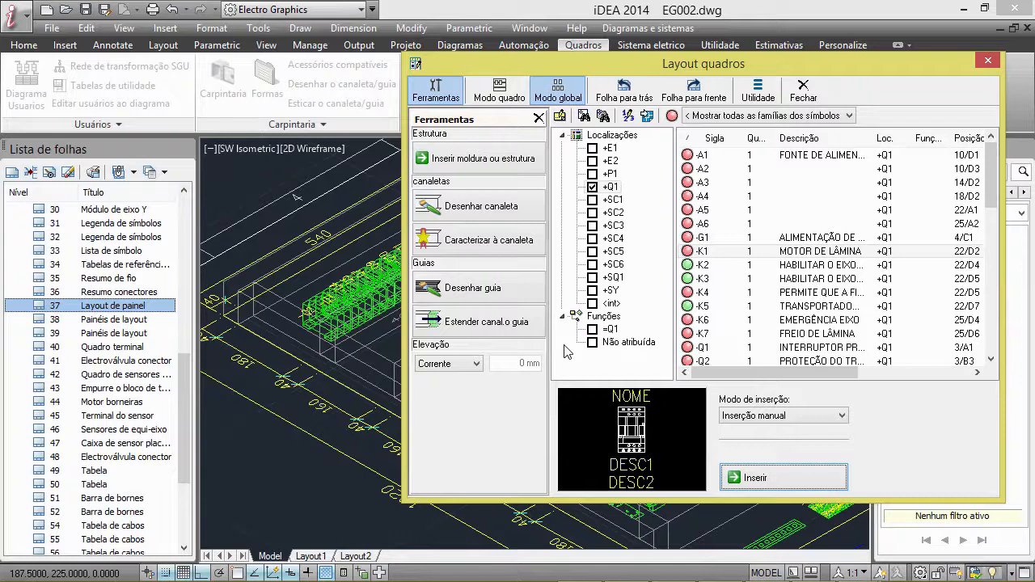
{"action": "key", "text": "Escape"}
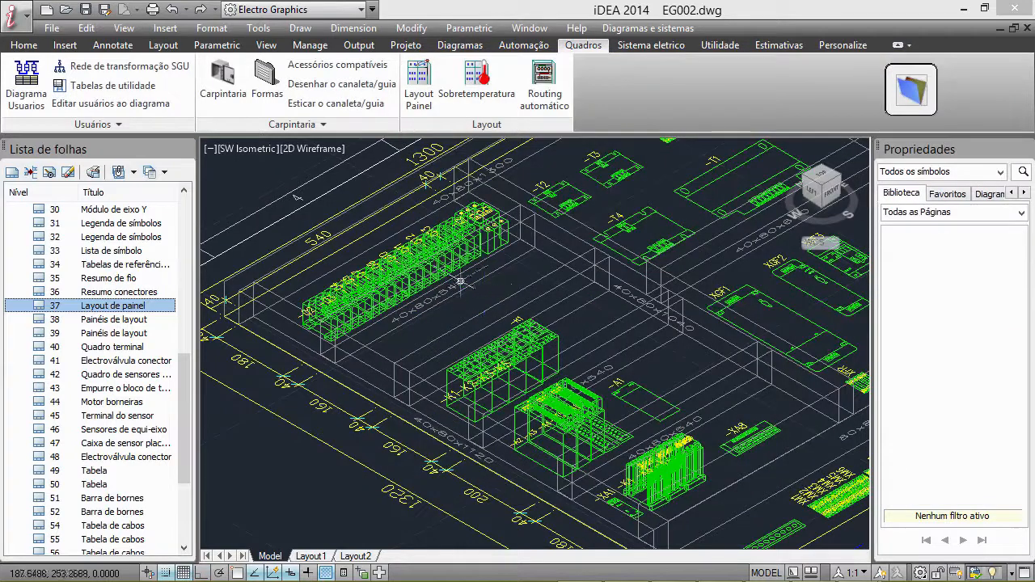
Change the visual style of the isometric panel layout view
{"action": "left_click", "coordinate": [320, 148]}
{"action": "left_click", "coordinate": [365, 243]}
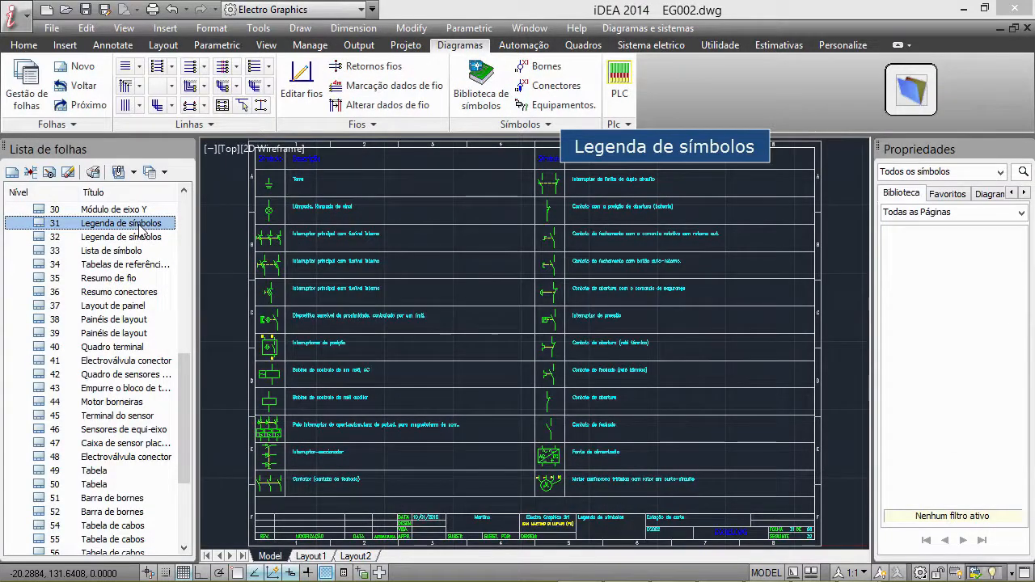
Look through the symbol legend on sheet 32, the materials list on sheet 63 and the test structure on sheet 66
{"action": "double_click", "coordinate": [138, 237]}
{"action": "scroll", "coordinate": [190, 396], "scroll_direction": "down", "scroll_amount": 1}
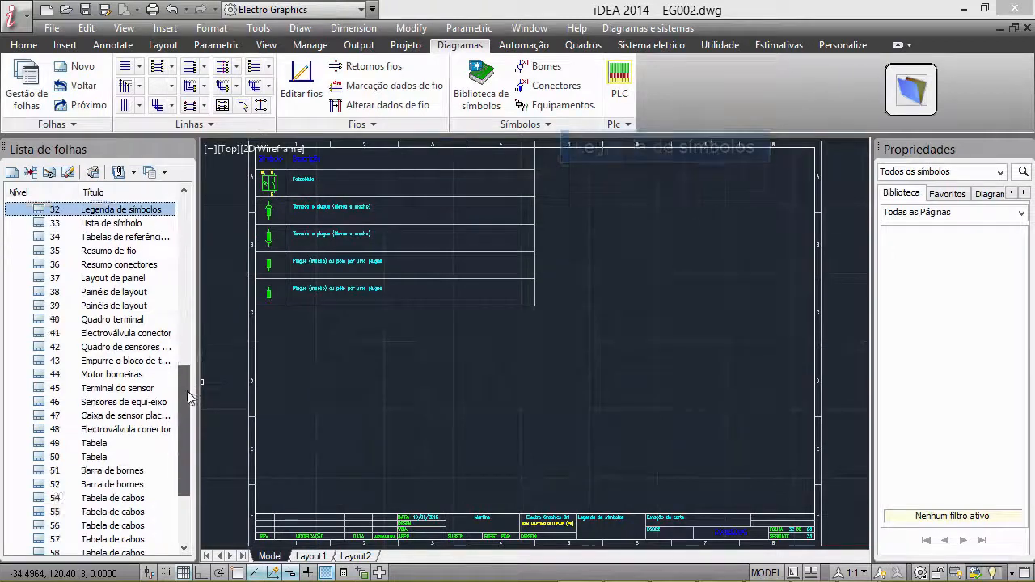
{"action": "scroll", "coordinate": [190, 396], "scroll_direction": "down", "scroll_amount": 3}
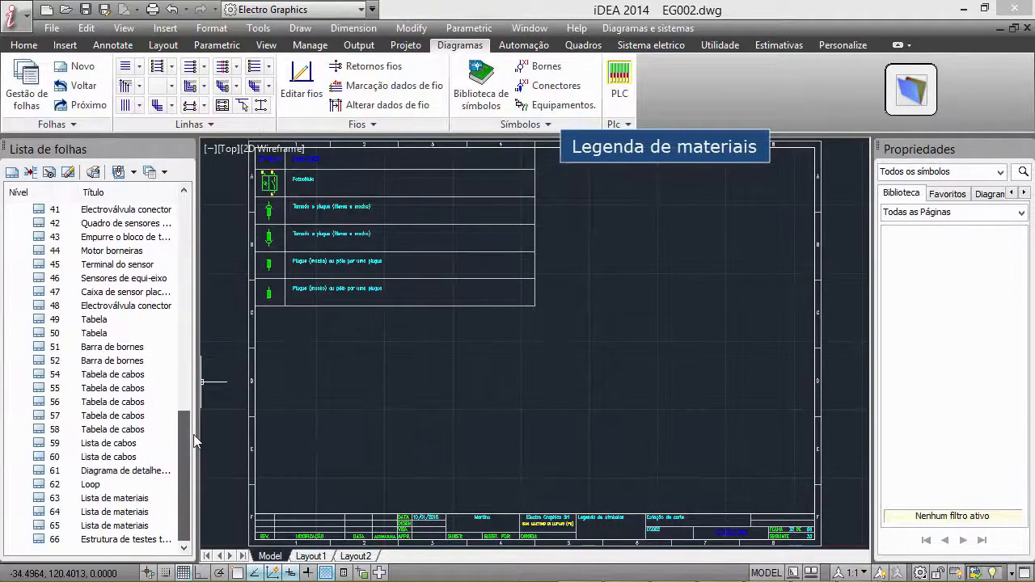
{"action": "double_click", "coordinate": [127, 502]}
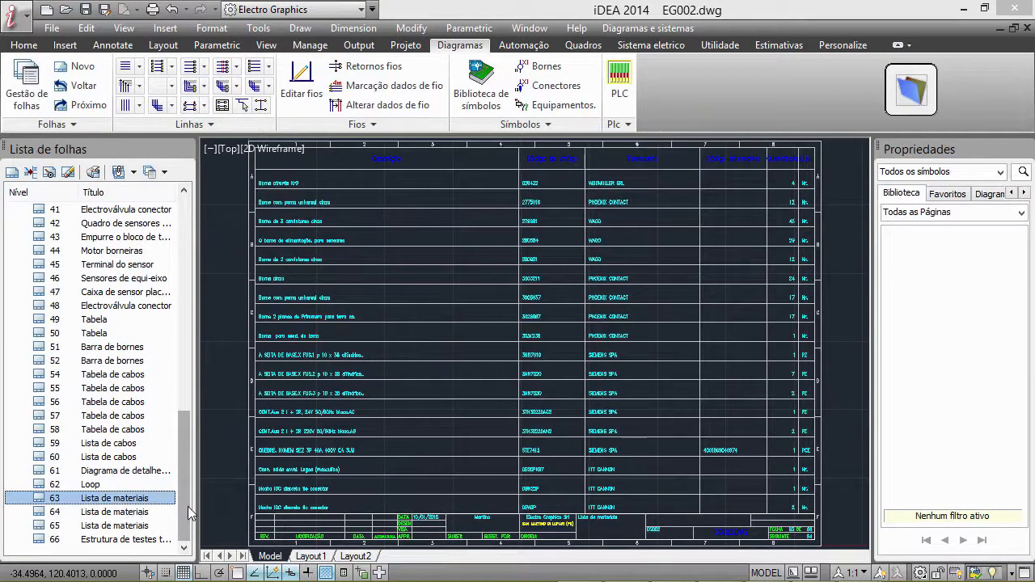
{"action": "double_click", "coordinate": [141, 540]}
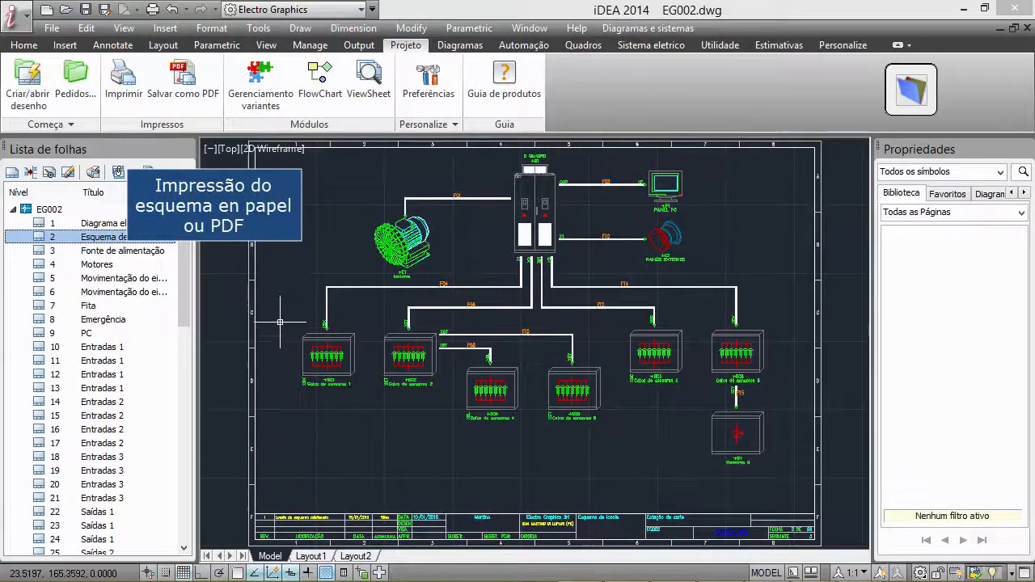
Check the sheet printing options, and save all sheets to EG002.pdf as ISO full bleed A4 with monochrome.ctb, cross references and bookmarks
{"action": "left_click", "coordinate": [92, 173]}
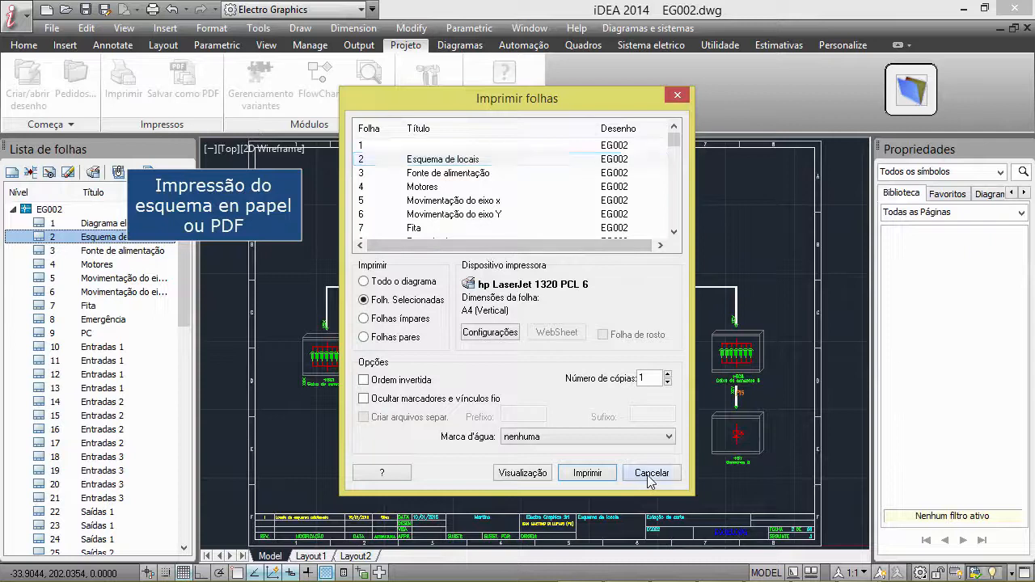
{"action": "left_click", "coordinate": [647, 474]}
{"action": "left_click", "coordinate": [184, 85]}
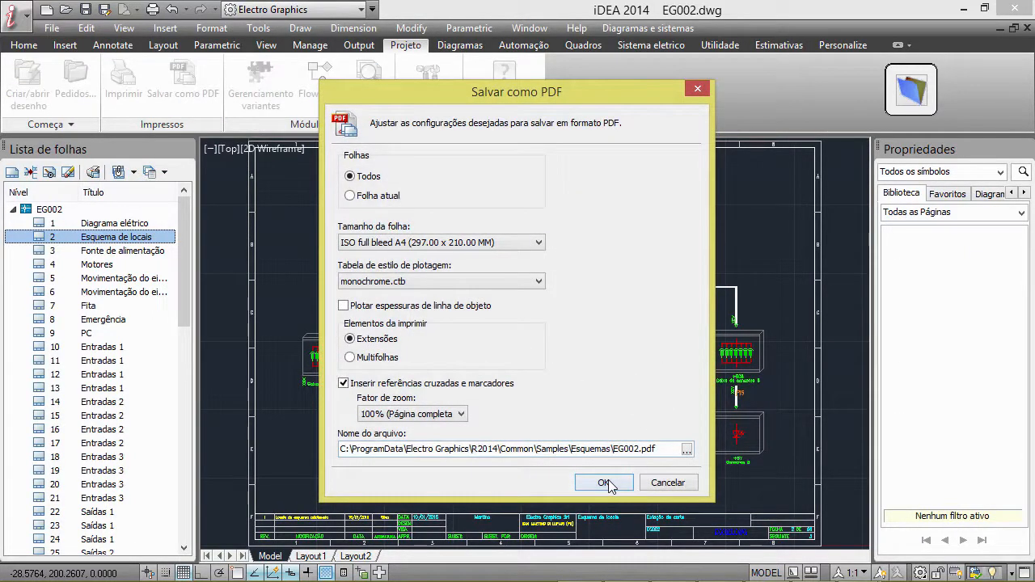
{"action": "left_click", "coordinate": [604, 482]}
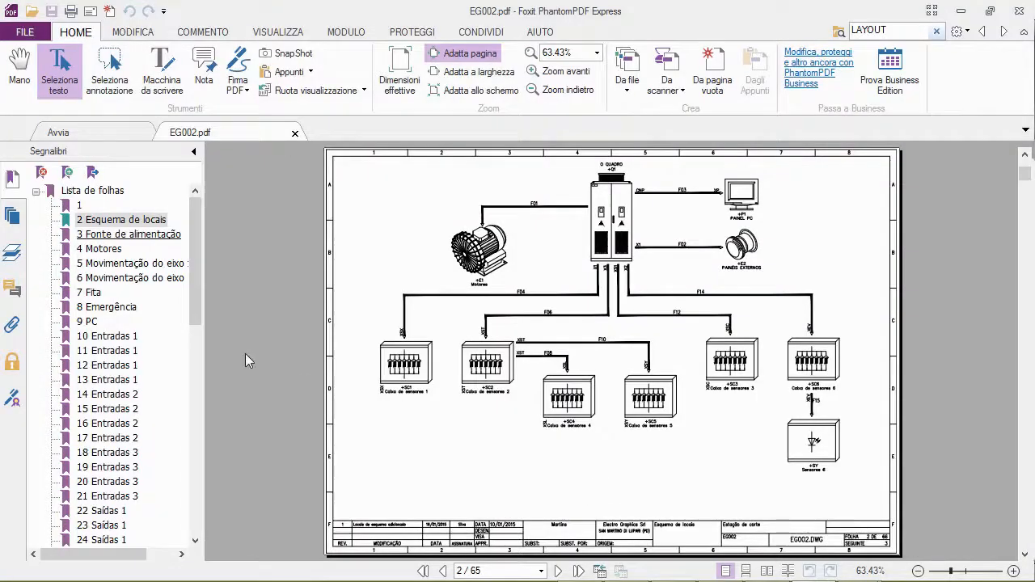
View Fonte de alimentação, Motores and Movimentação do eixo x in the exported PDF through its bookmarks
{"action": "left_click", "coordinate": [102, 236]}
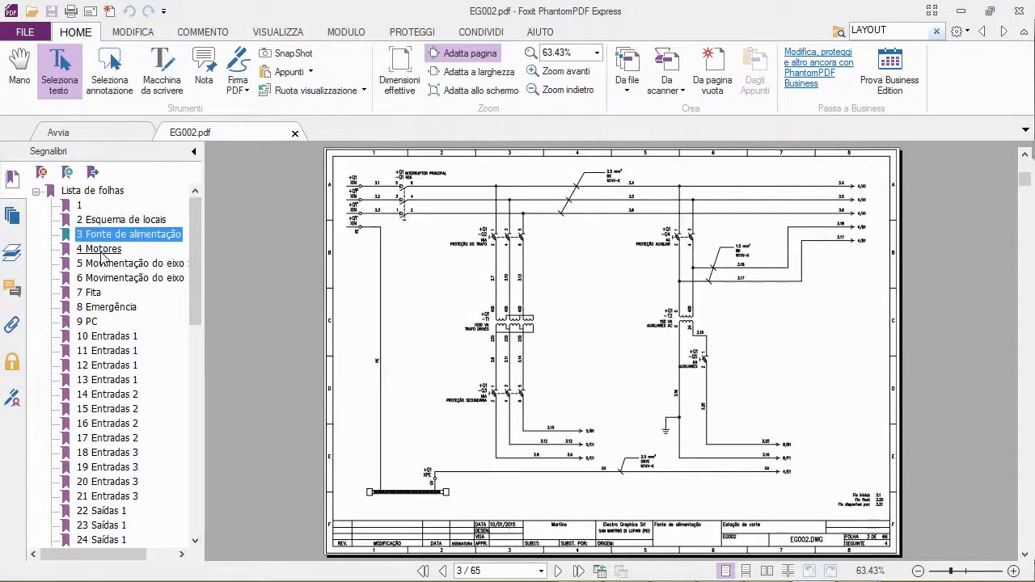
{"action": "left_click", "coordinate": [101, 250]}
{"action": "left_click", "coordinate": [114, 265]}
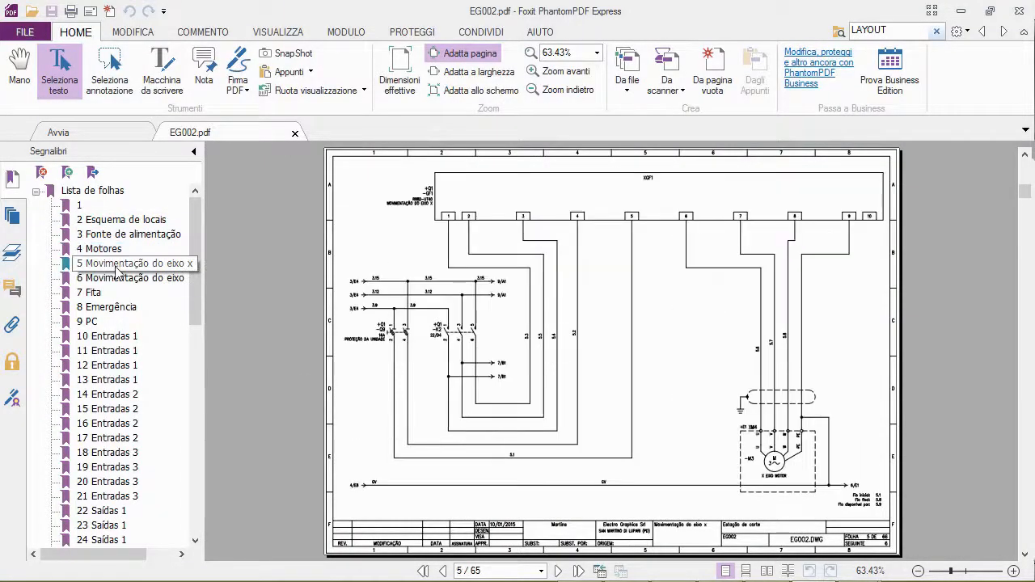